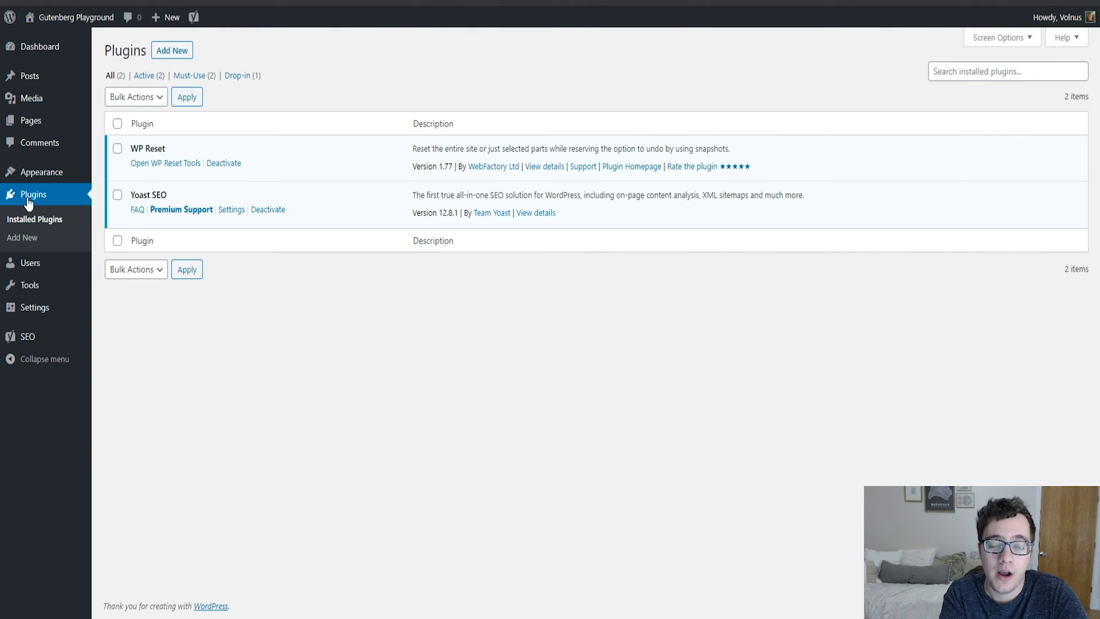
# - Open the general Yoast SEO settings and review the feature toggles and the Webmaster Tools verification fields
pyautogui.moveTo(25, 342)
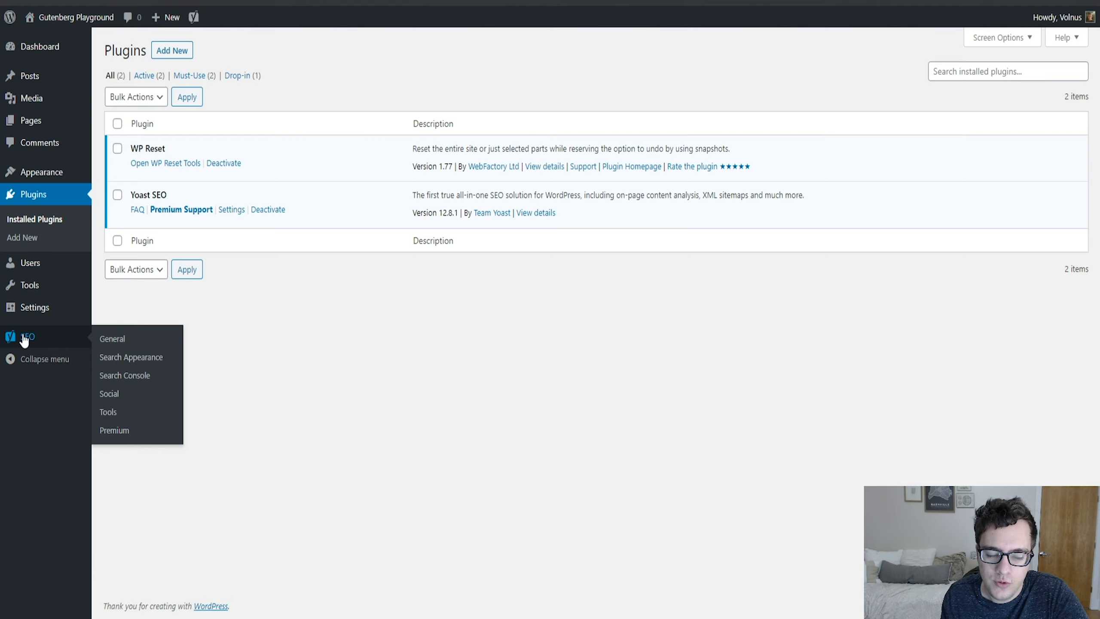
pyautogui.click(24, 342)
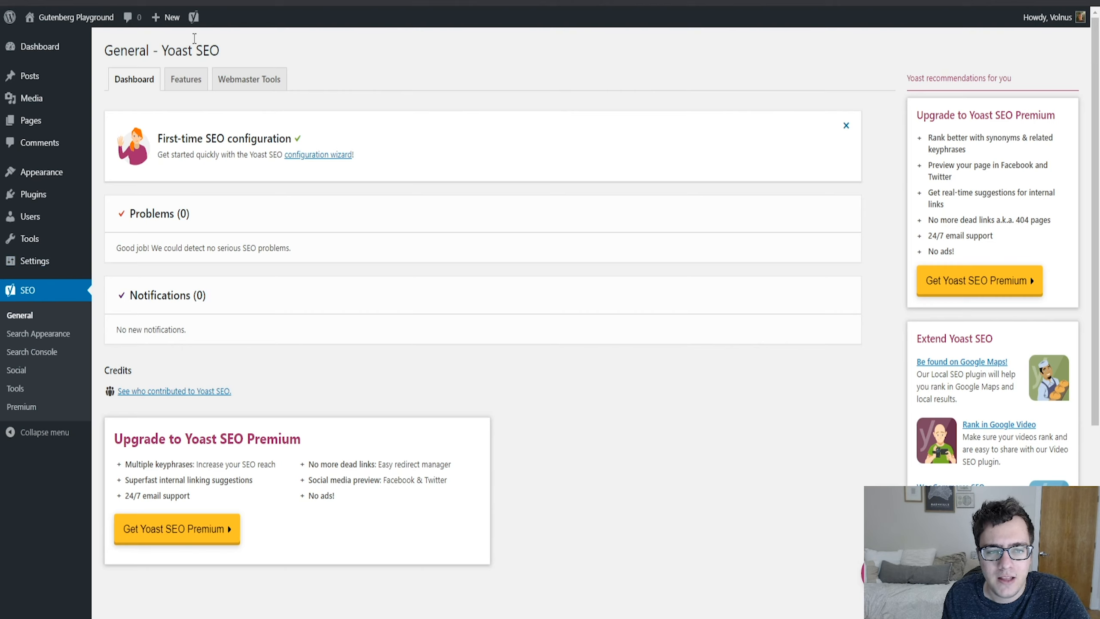
pyautogui.moveTo(199, 26)
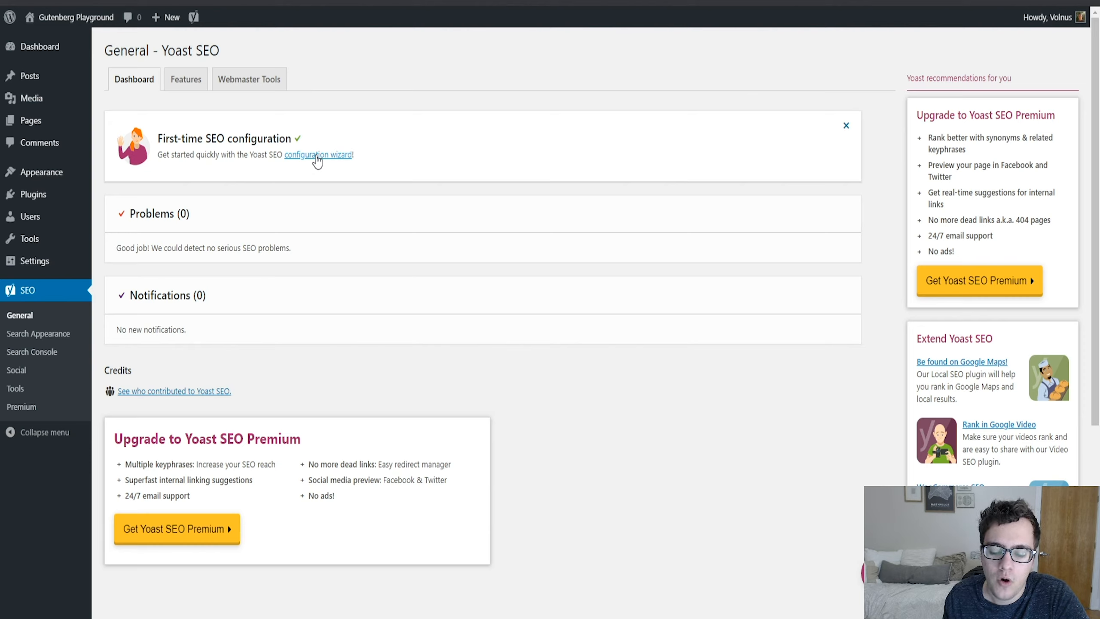
pyautogui.click(185, 79)
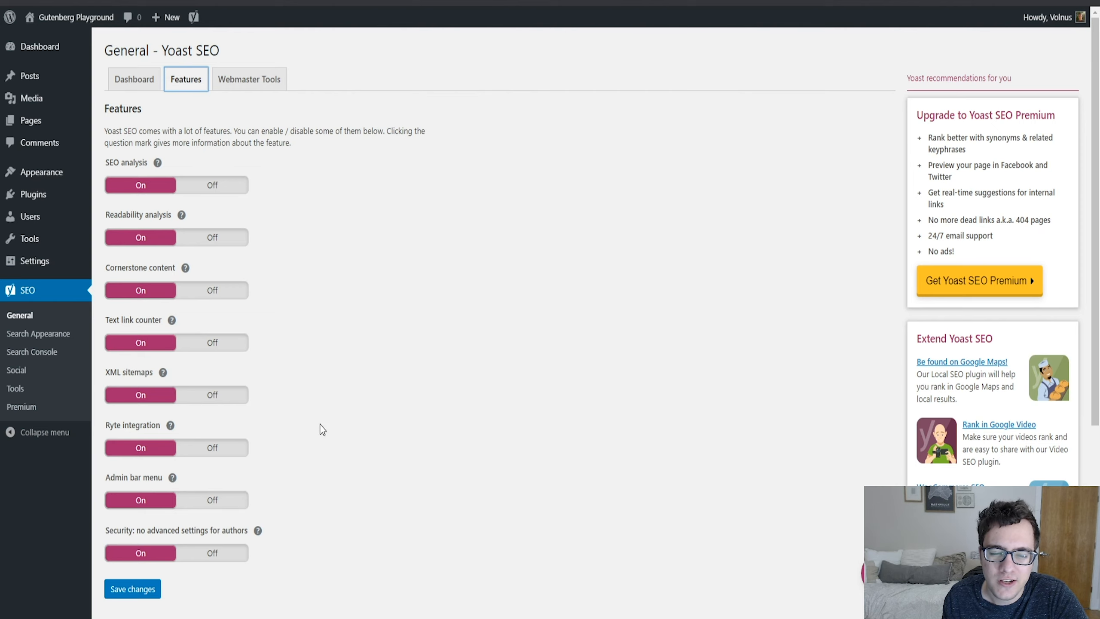
pyautogui.click(261, 89)
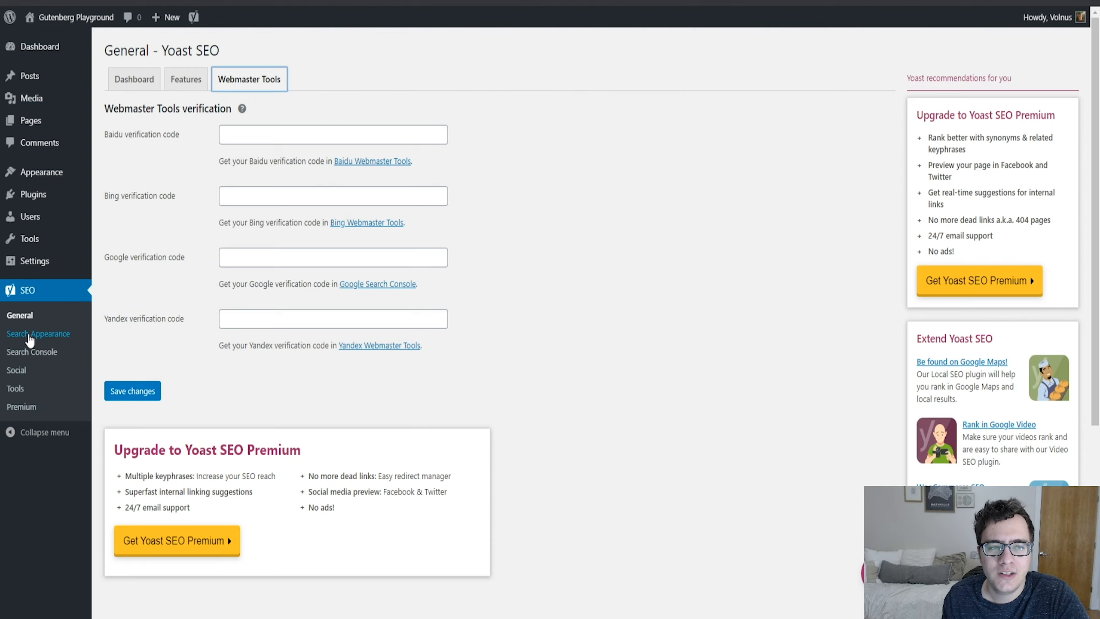
# - In the Search Appearance settings, set the homepage meta description to "this is my homepage" and save the changes
pyautogui.click(30, 339)
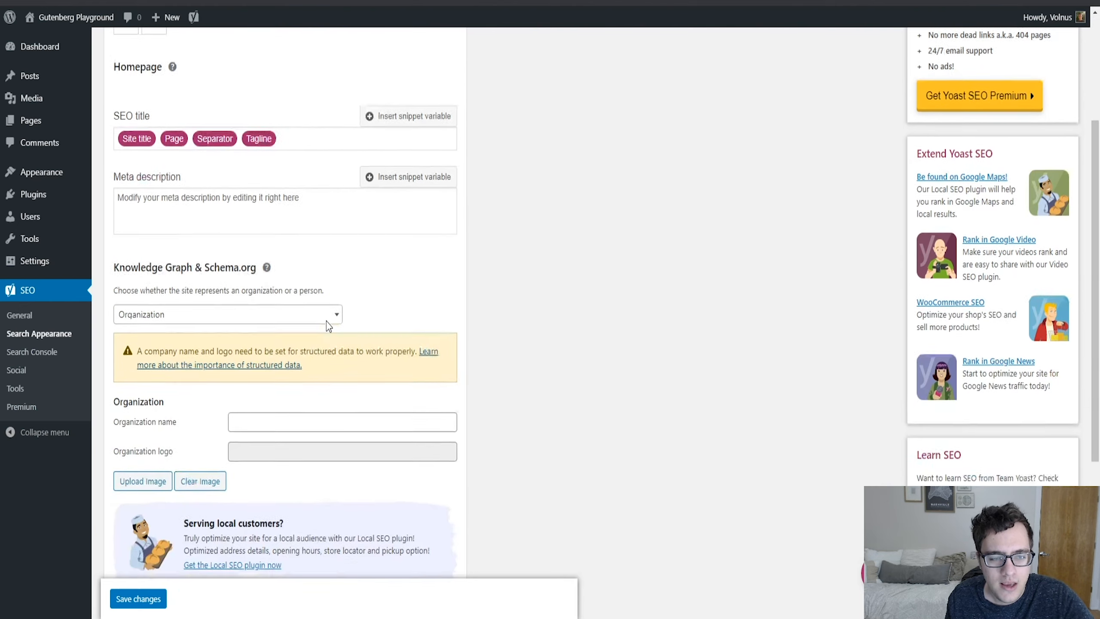
pyautogui.scroll(-4, 334, 225)
pyautogui.scroll(1, 318, 311)
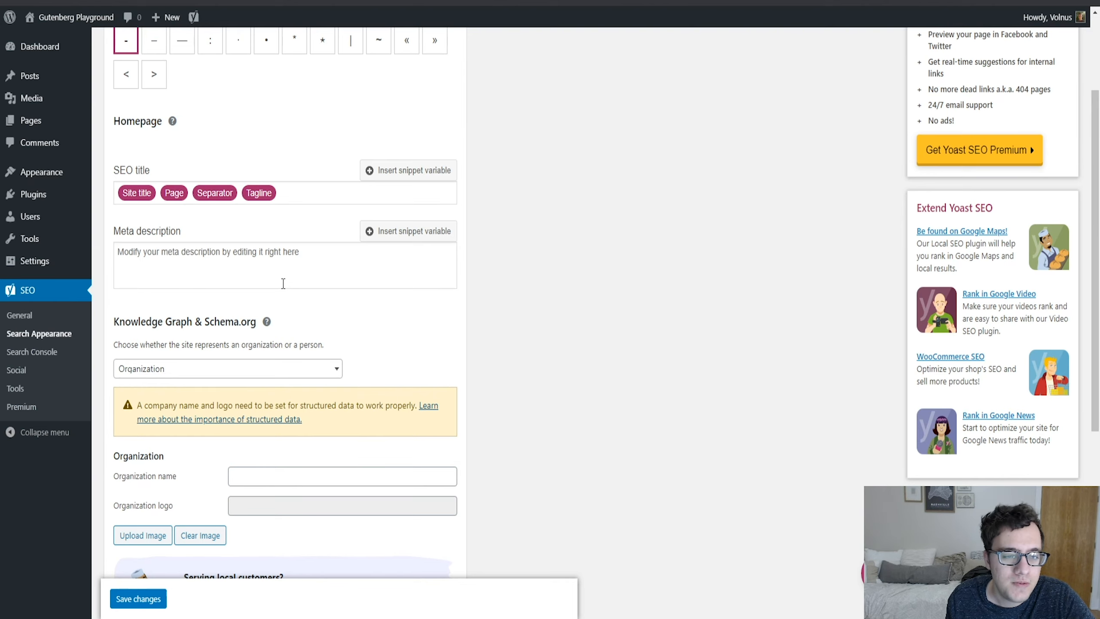
pyautogui.scroll(1, 294, 243)
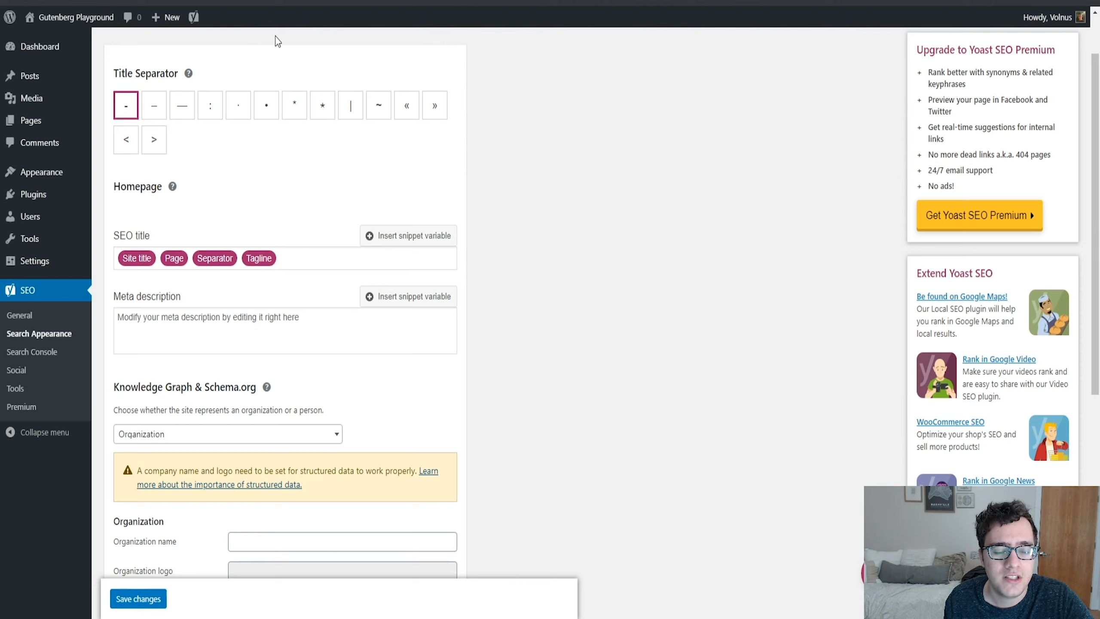
pyautogui.click(322, 326)
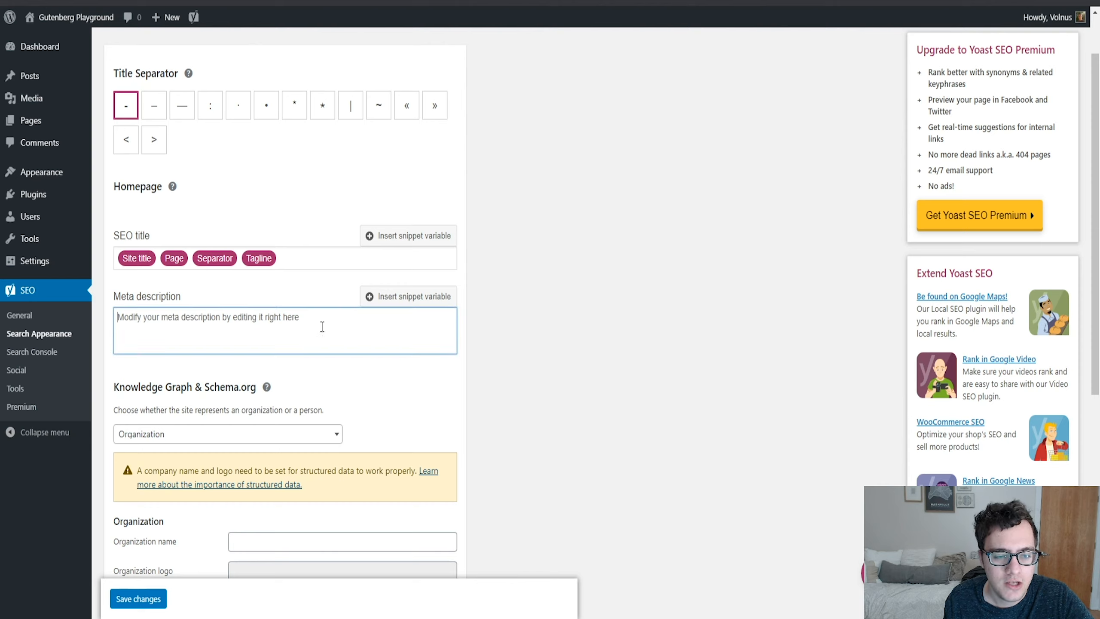
pyautogui.write('this is my homepage')
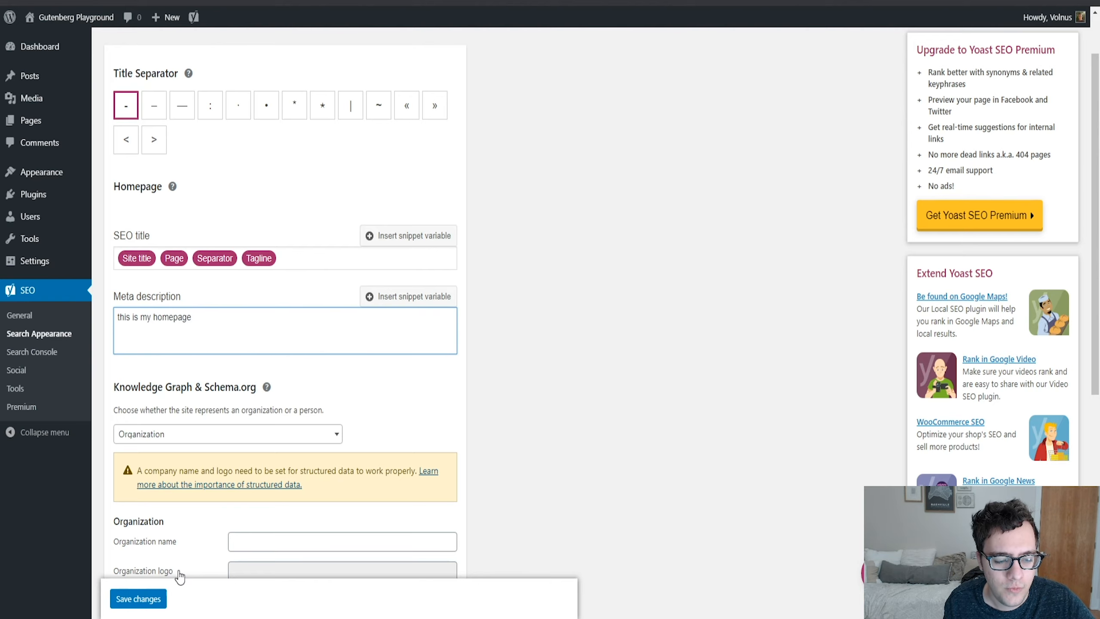
pyautogui.click(138, 598)
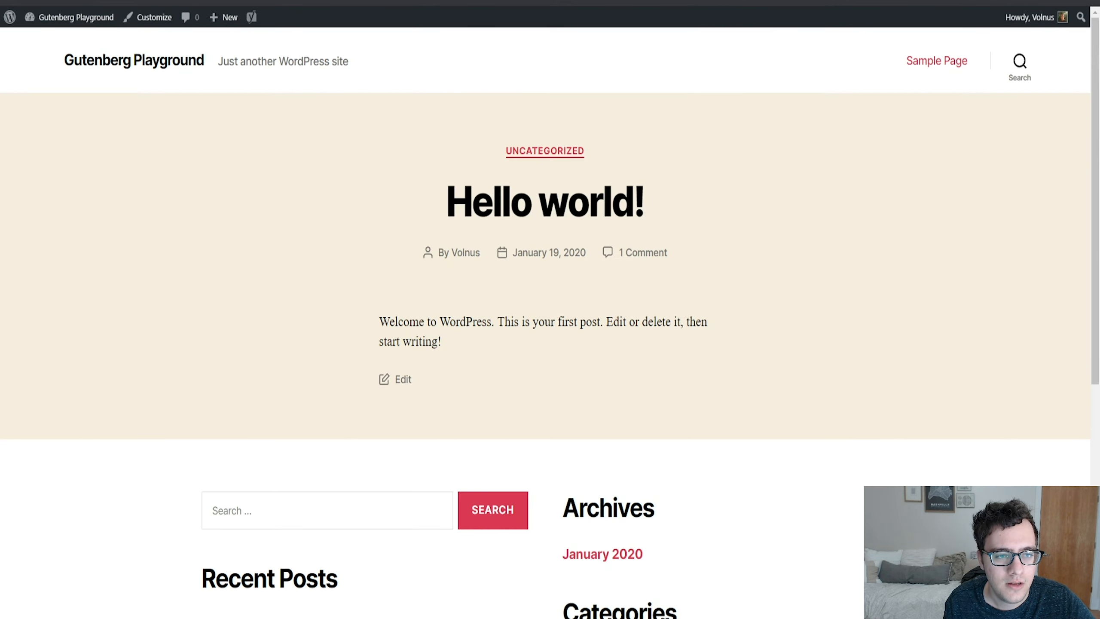
# - Check the meta description tag in the homepage's reloaded source code and return to the Search Appearance settings
pyautogui.hotkey('ctrl', 'u')
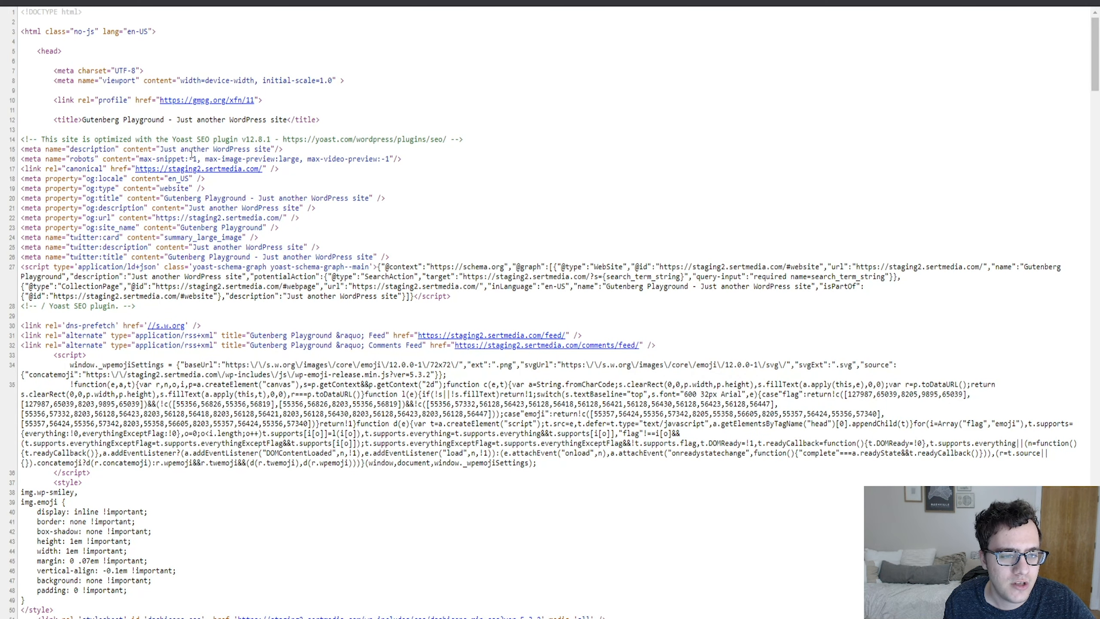
pyautogui.tripleClick(191, 149)
pyautogui.hotkey('ctrl', 'r')
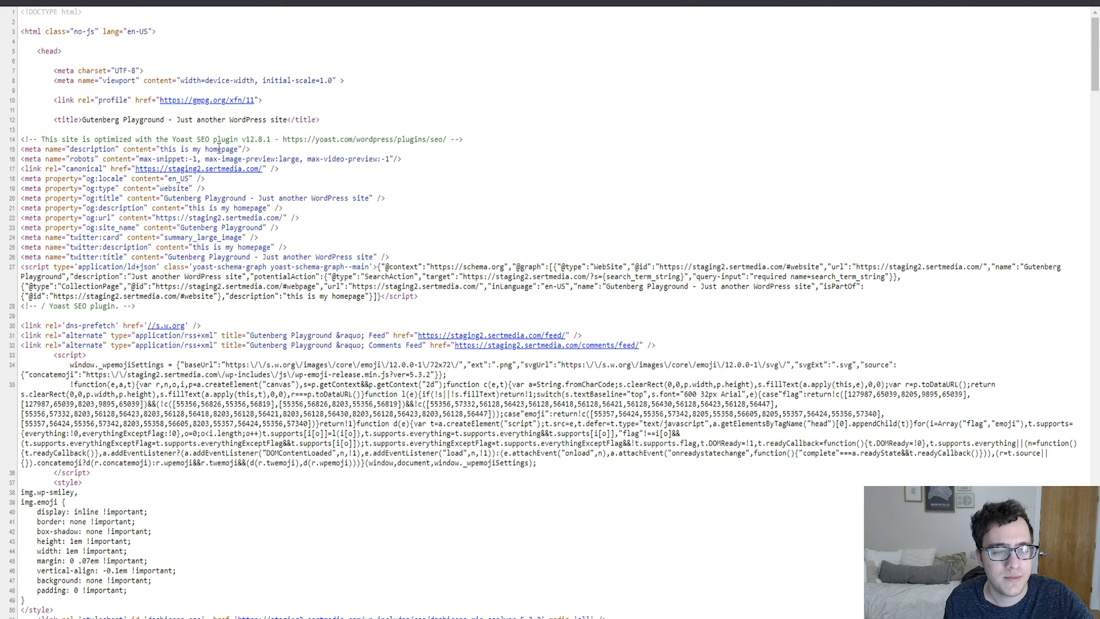
pyautogui.click(258, 2)
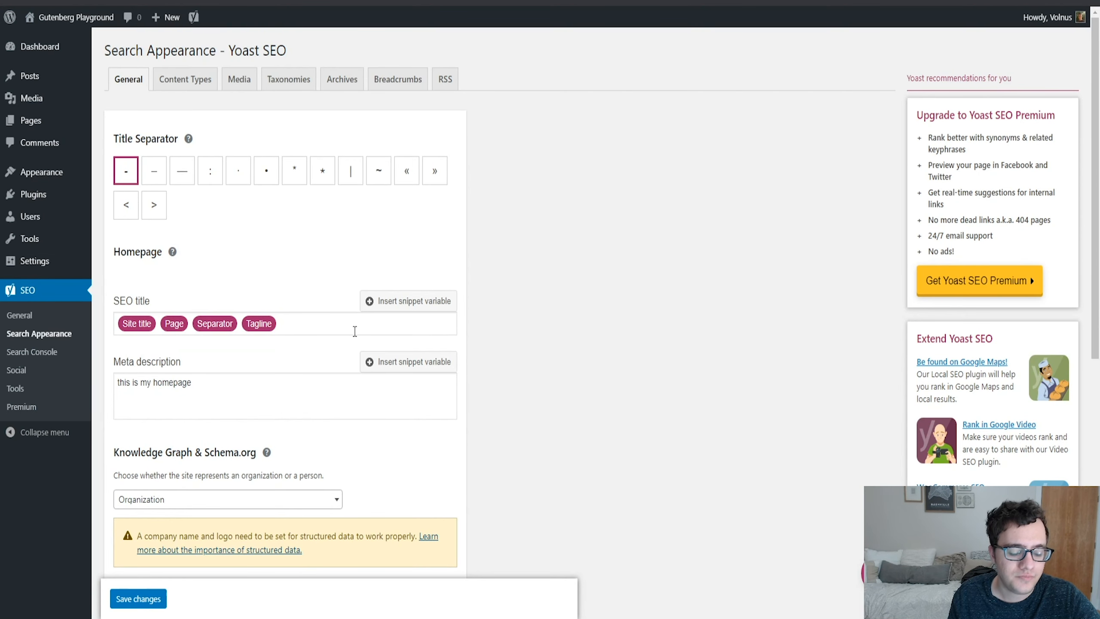
pyautogui.scroll(-4, 352, 331)
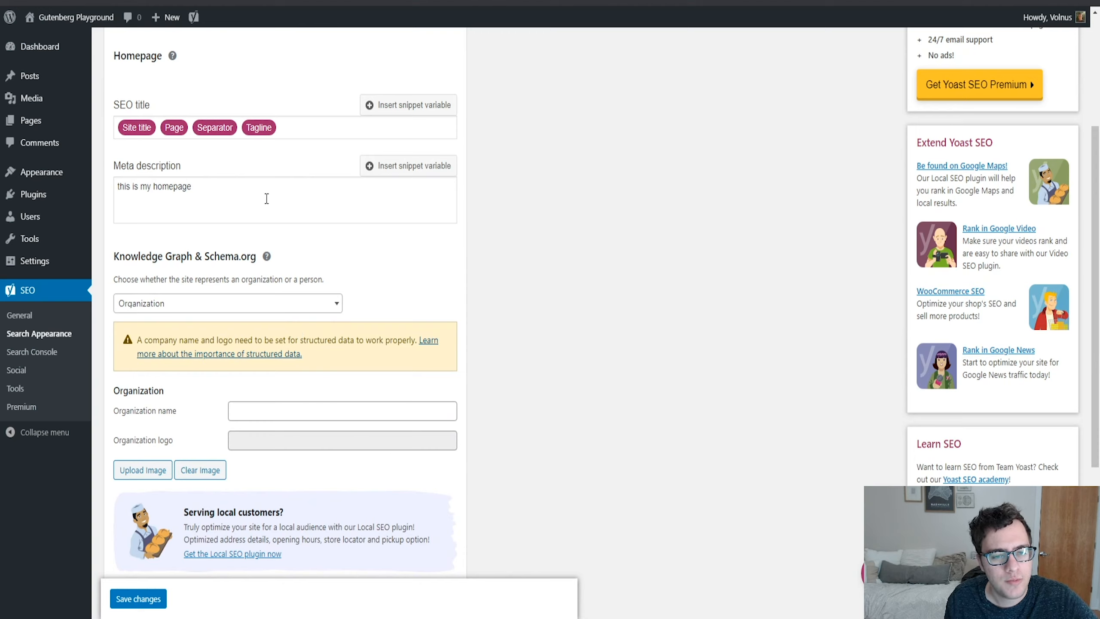
pyautogui.tripleClick(266, 199)
pyautogui.tripleClick(262, 195)
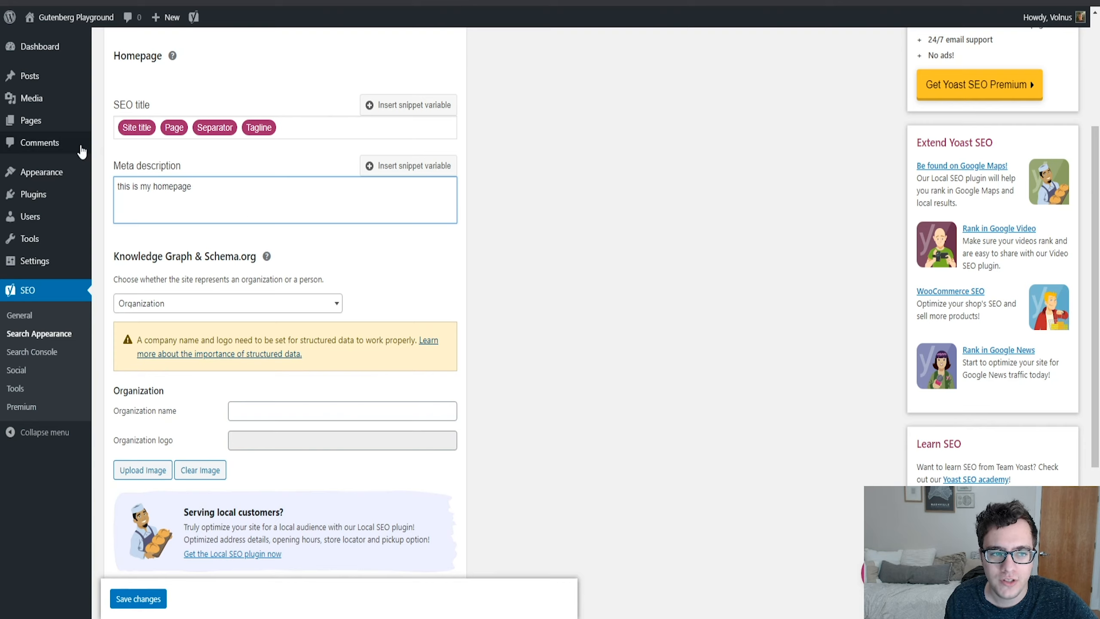
# - Start a new post and open the Yoast SEO snippet editor to show its title, slug and meta description fields
pyautogui.moveTo(63, 86)
pyautogui.click(114, 97)
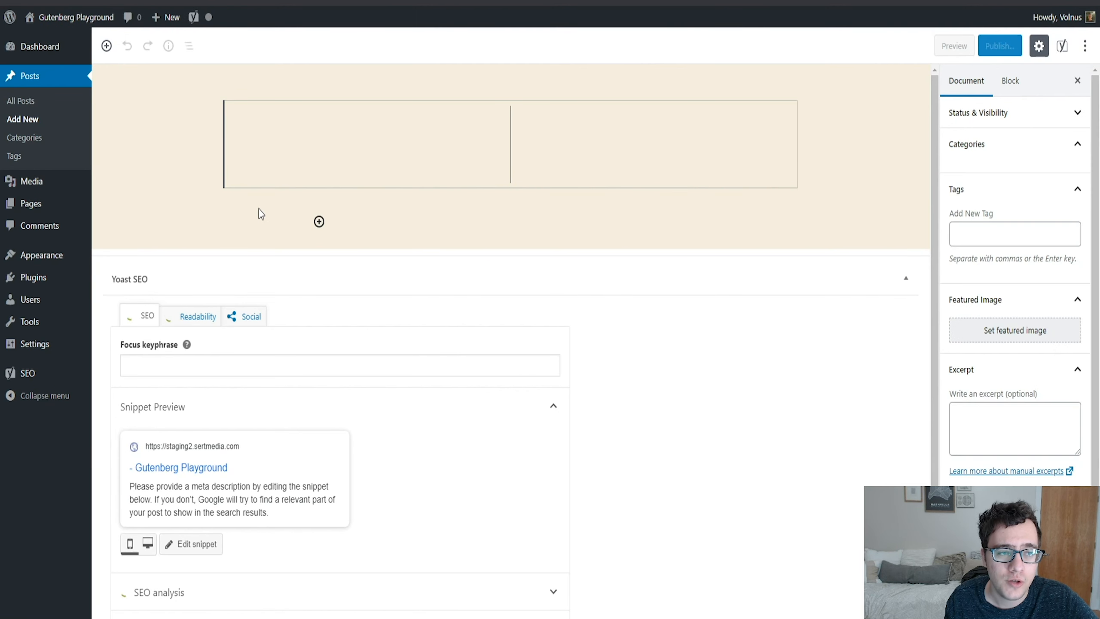
pyautogui.scroll(-3, 285, 271)
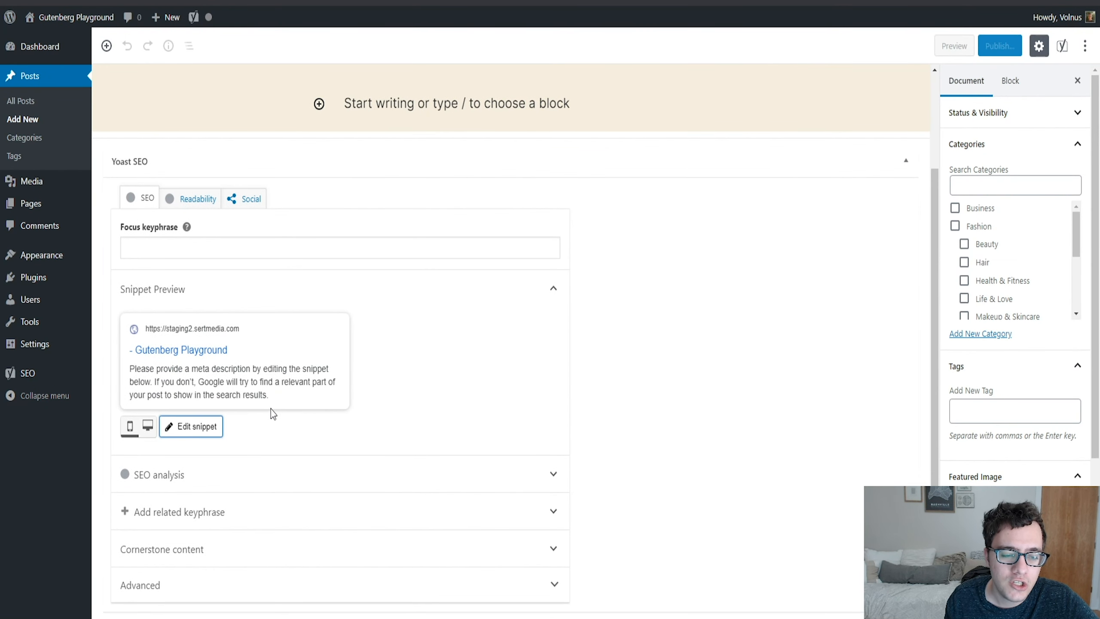
pyautogui.click(213, 426)
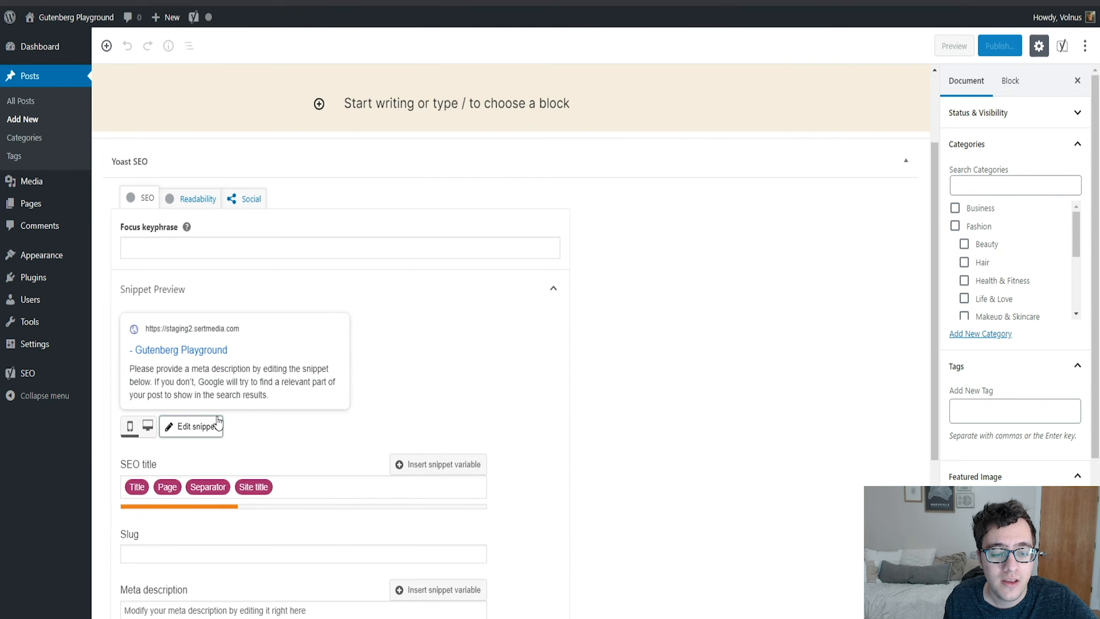
pyautogui.scroll(-4, 330, 387)
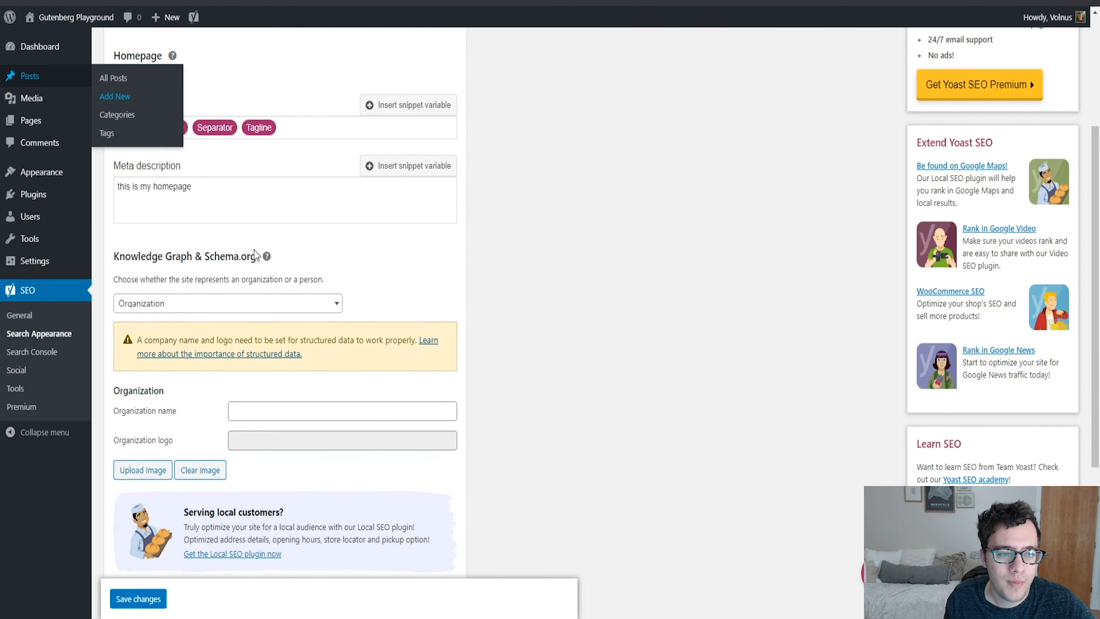
# - Copy the homepage's SEO title variables and the meta description "this is my homepage" into the new post's snippet editor
pyautogui.scroll(3, 287, 201)
pyautogui.click(320, 259)
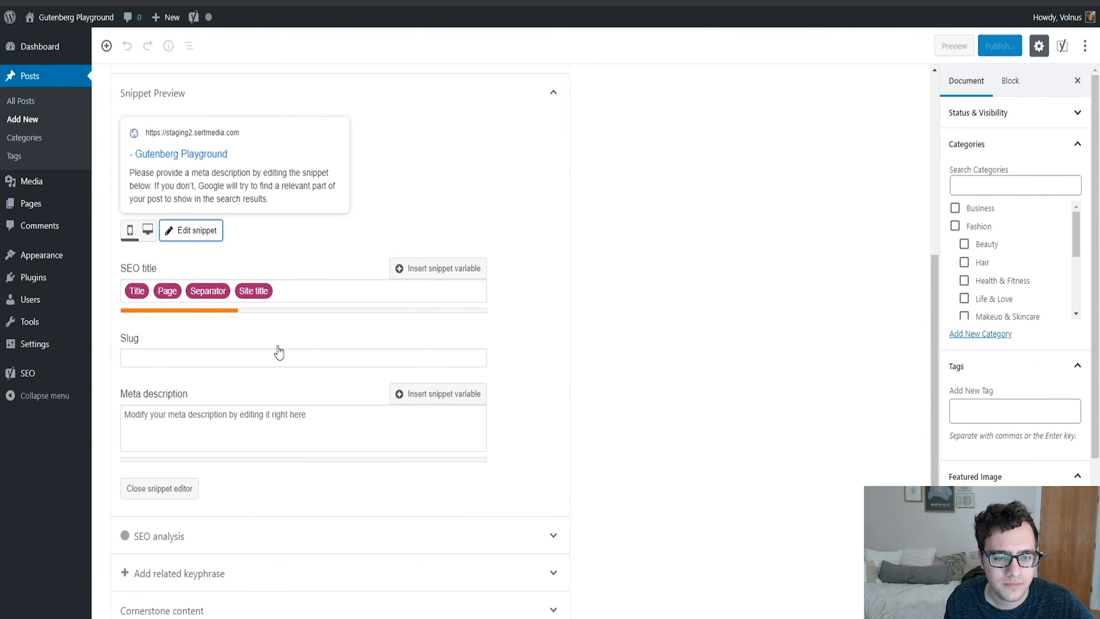
pyautogui.click(302, 294)
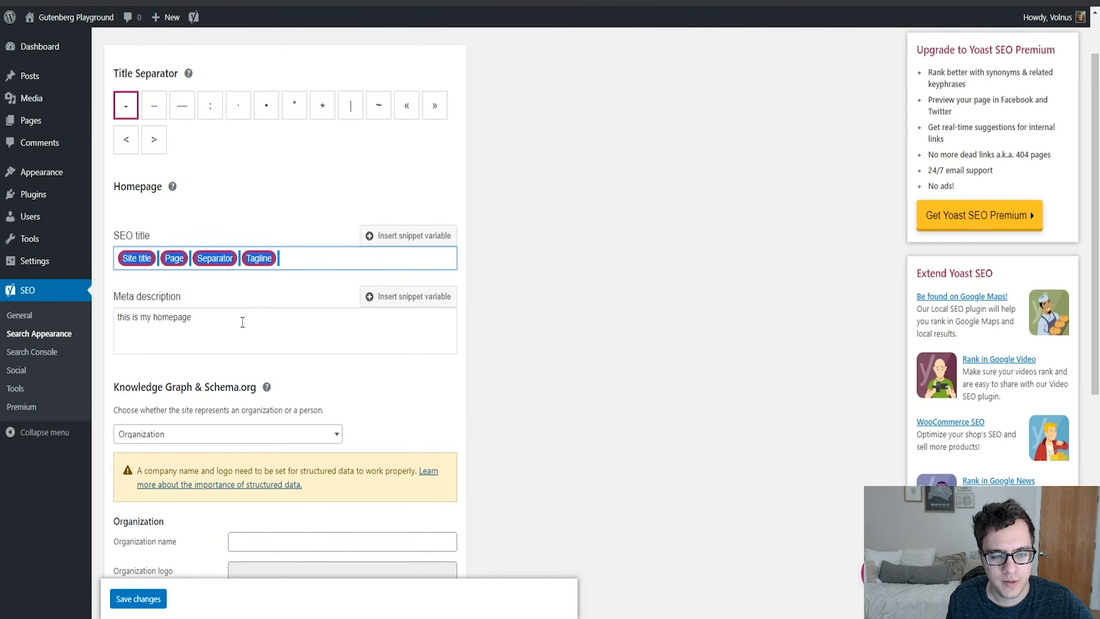
pyautogui.click(241, 322)
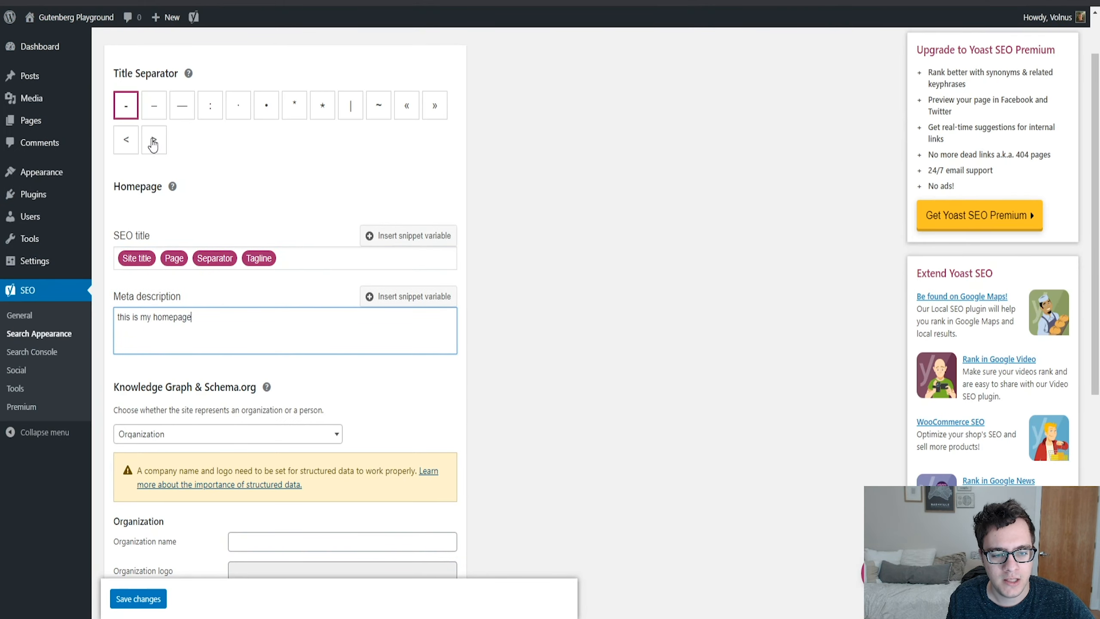
pyautogui.hotkey('ctrl', 'a')
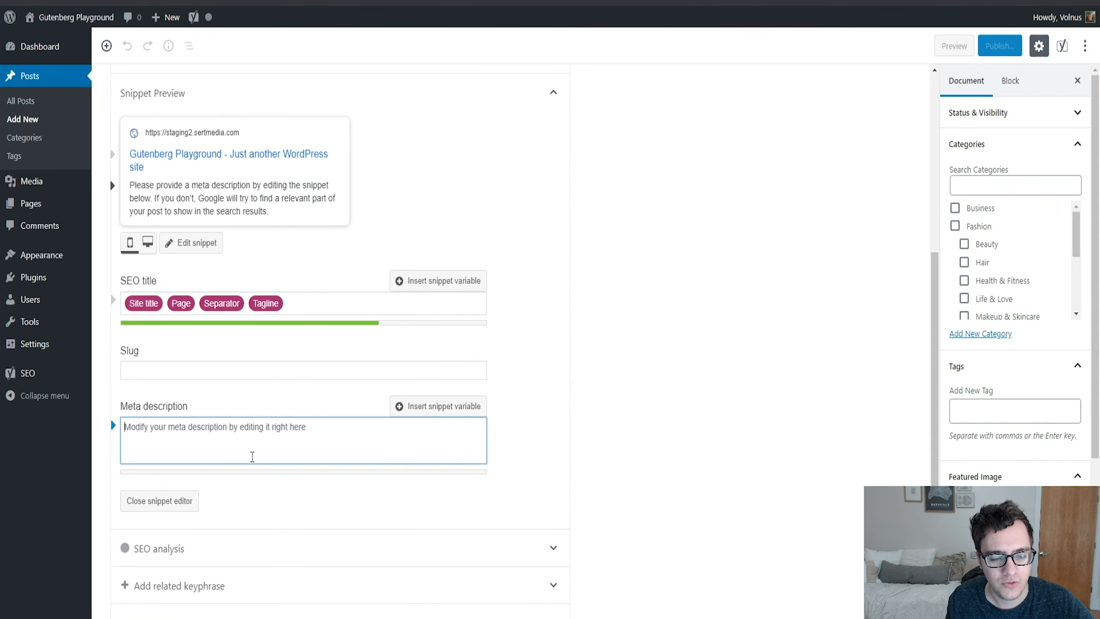
pyautogui.write('this is my homepage')
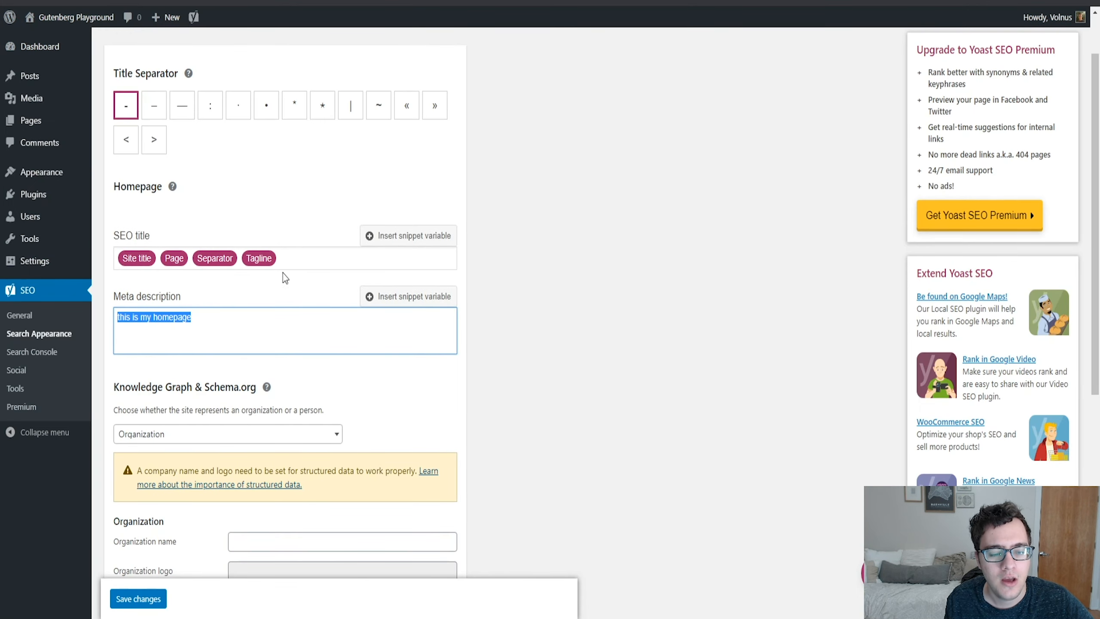
# - Examine the Knowledge Graph & Schema.org choice between organization and person in the general Search Appearance settings
pyautogui.scroll(2, 282, 273)
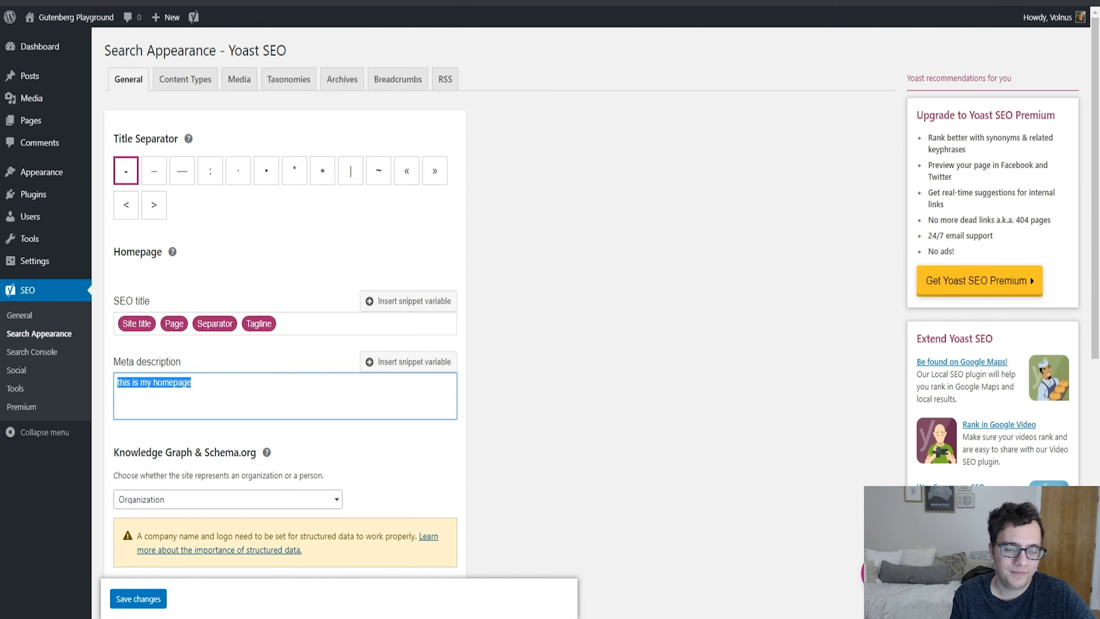
pyautogui.scroll(-4, 386, 262)
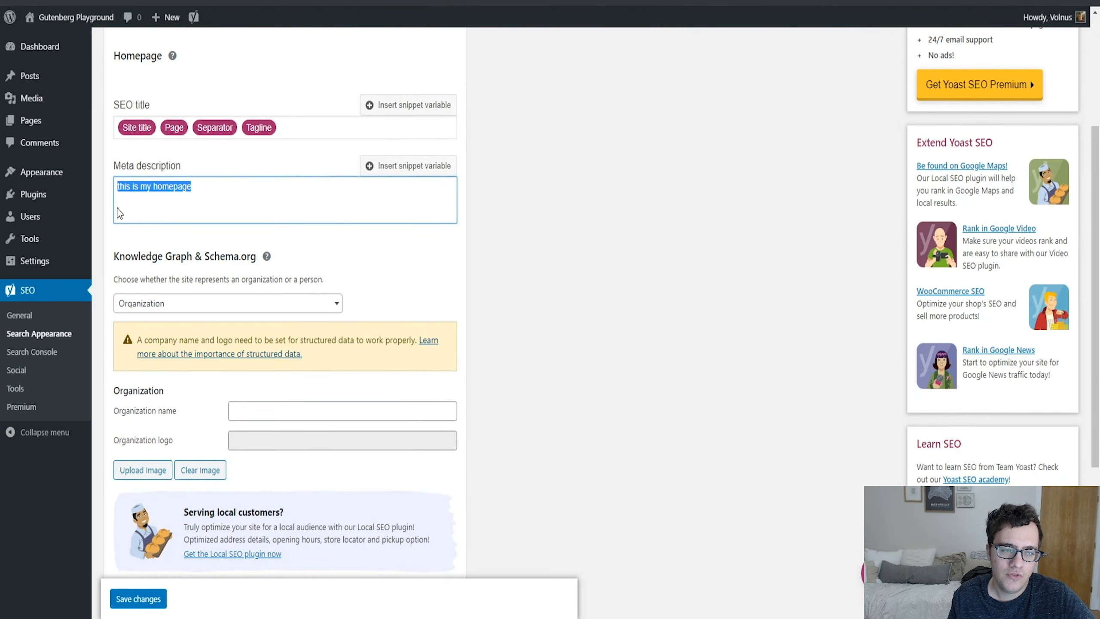
pyautogui.scroll(-1, 251, 162)
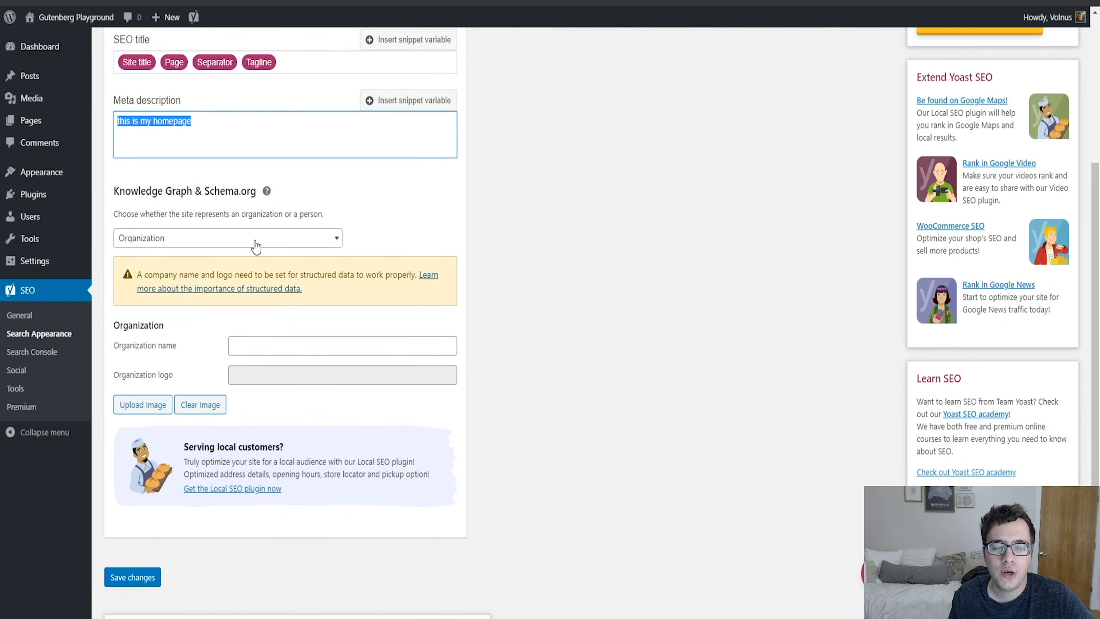
pyautogui.click(256, 246)
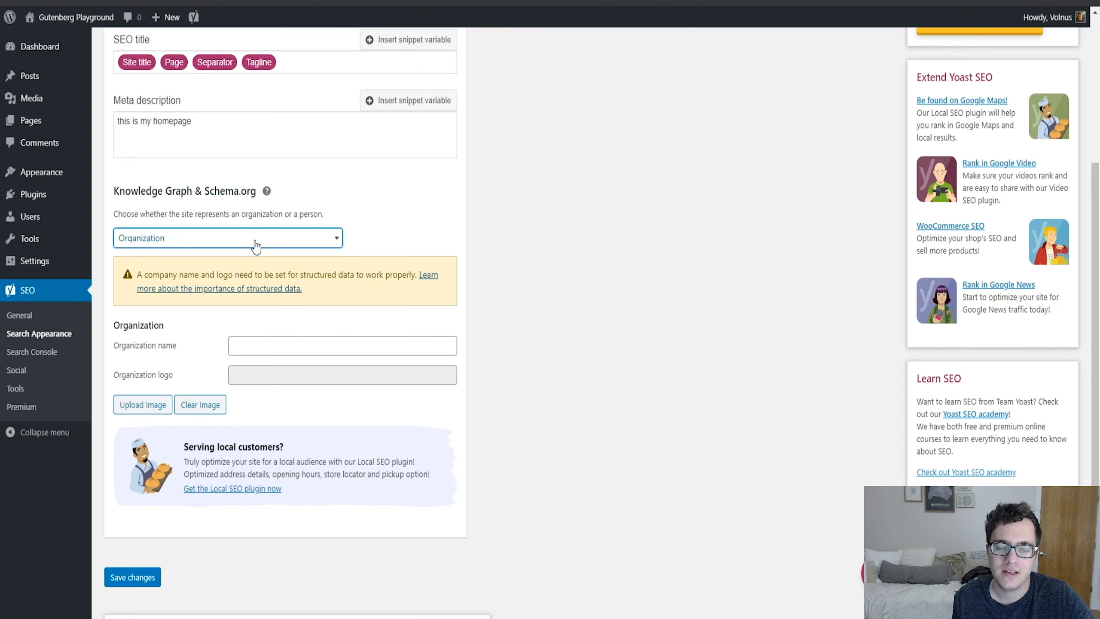
pyautogui.click(518, 184)
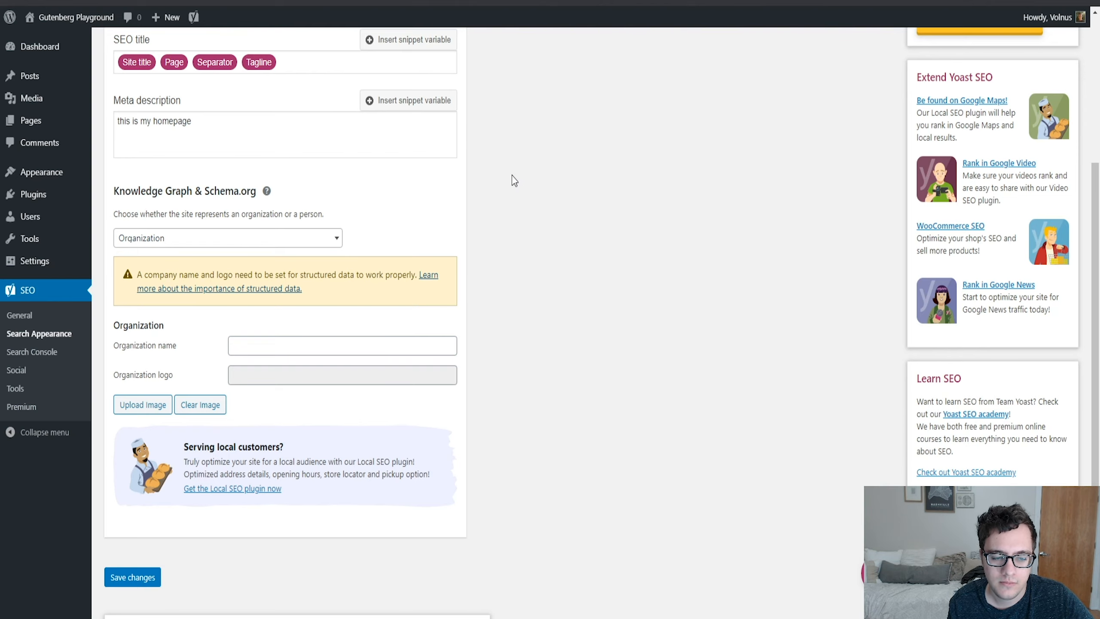
# - Open the Content Types settings of Search Appearance and review the search result, SEO title and meta description options for posts
pyautogui.scroll(5, 457, 212)
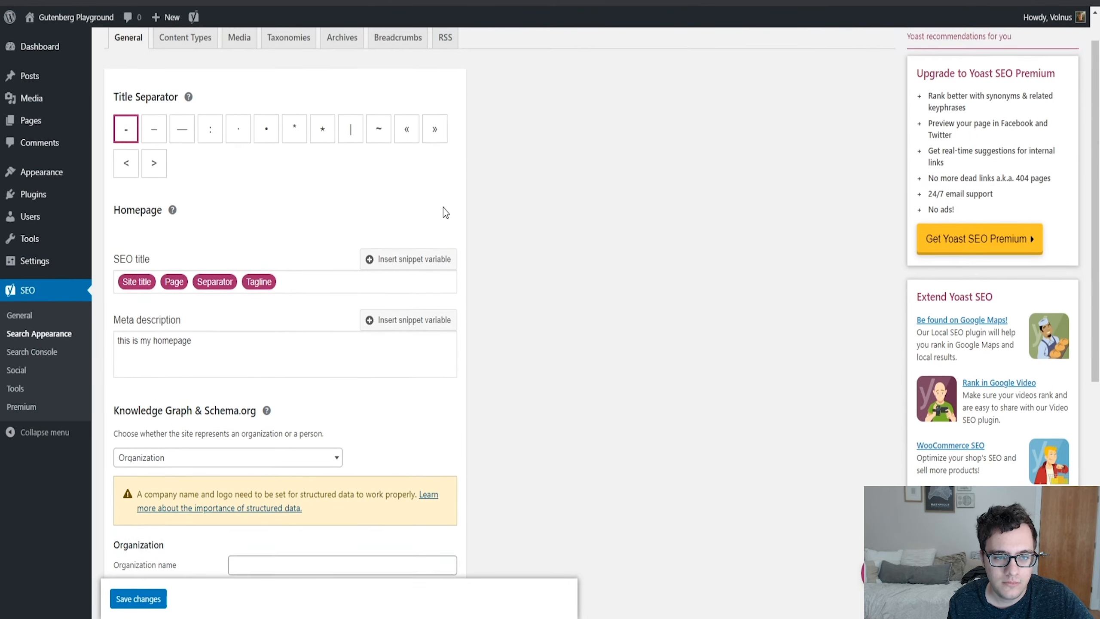
pyautogui.scroll(2, 438, 210)
pyautogui.click(206, 89)
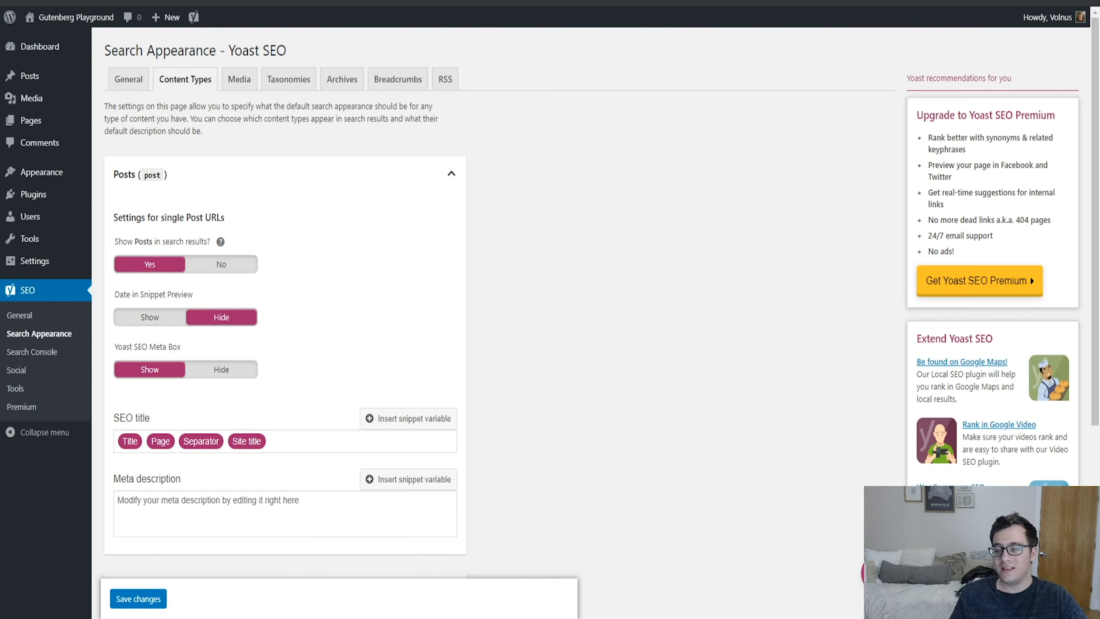
pyautogui.scroll(-5, 286, 303)
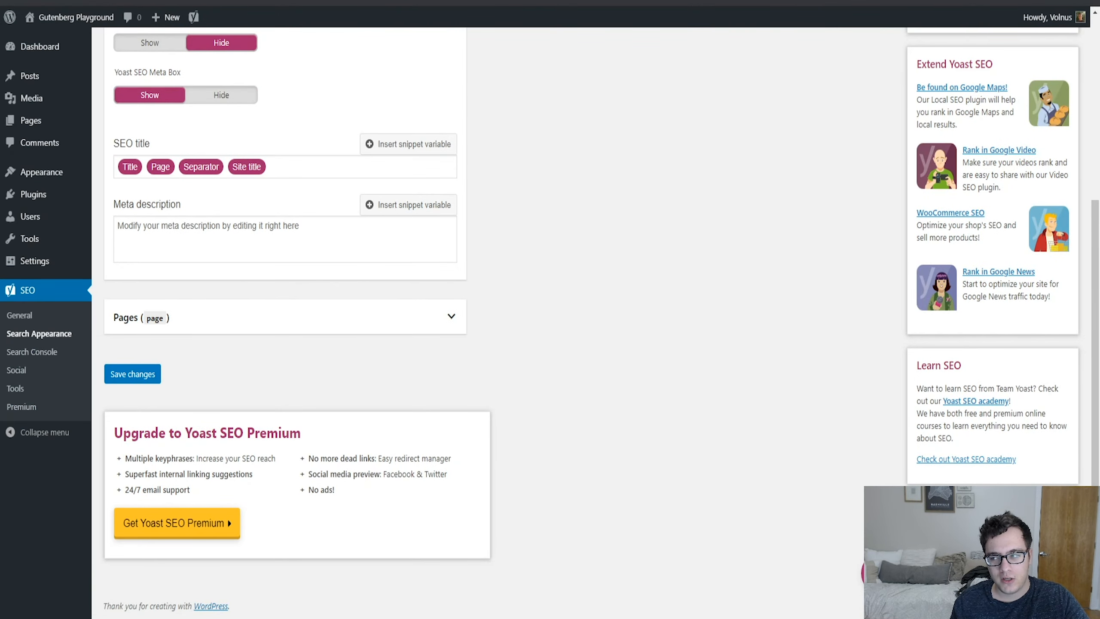
pyautogui.scroll(5, 286, 303)
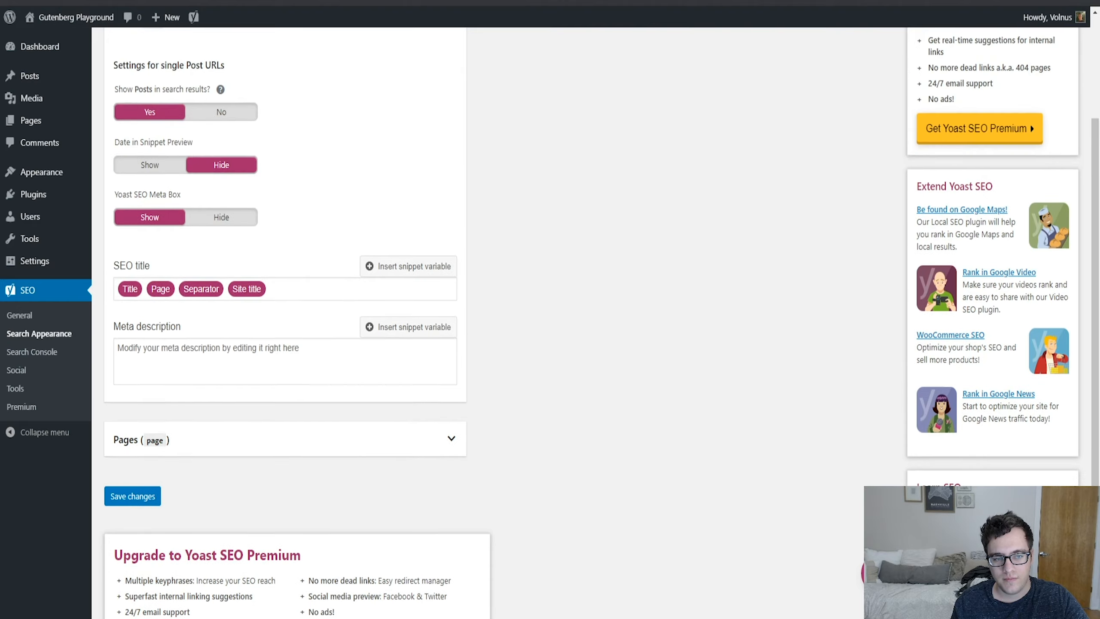
pyautogui.scroll(-8, 286, 303)
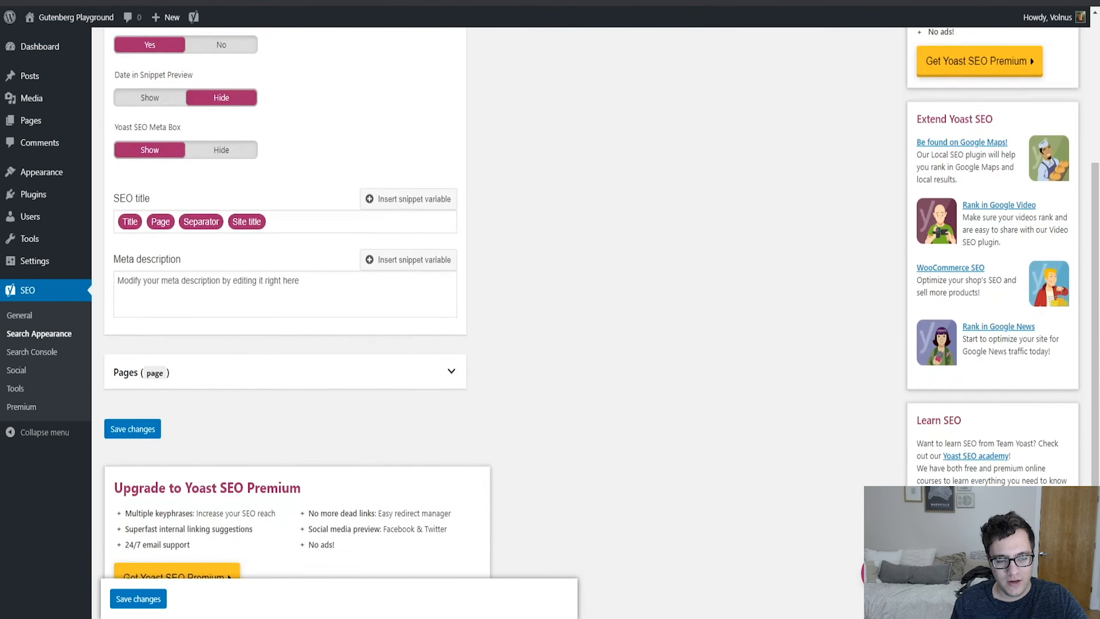
# - Expand the Pages settings under Content Types and set Date in Snippet Preview to Show for posts
pyautogui.click(259, 324)
pyautogui.scroll(-3, 273, 308)
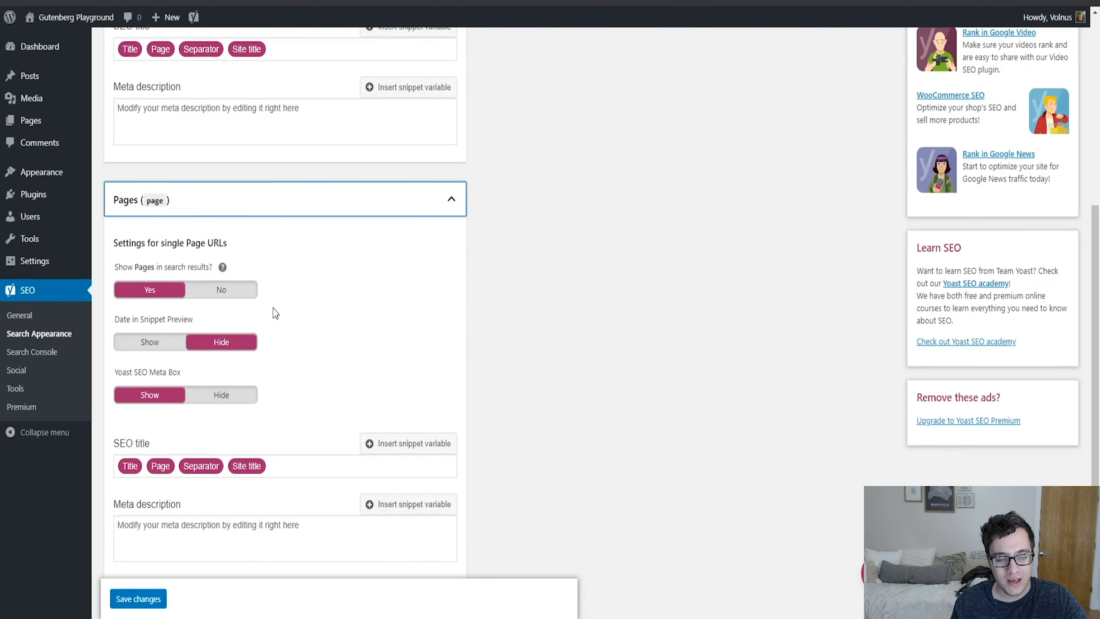
pyautogui.scroll(10, 332, 274)
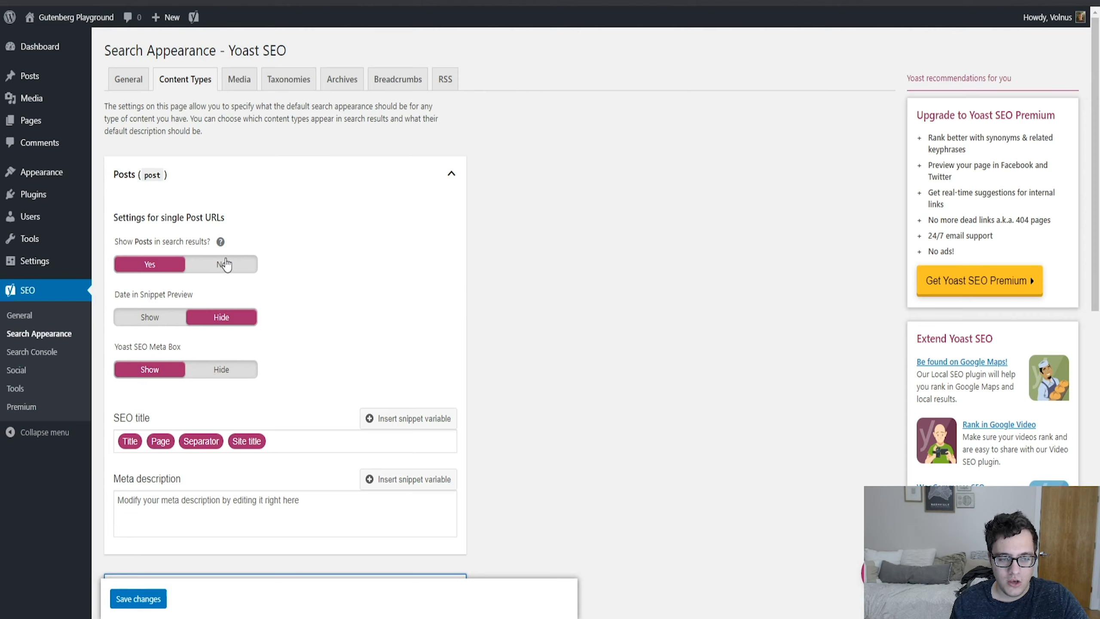
pyautogui.click(181, 297)
pyautogui.doubleClick(180, 317)
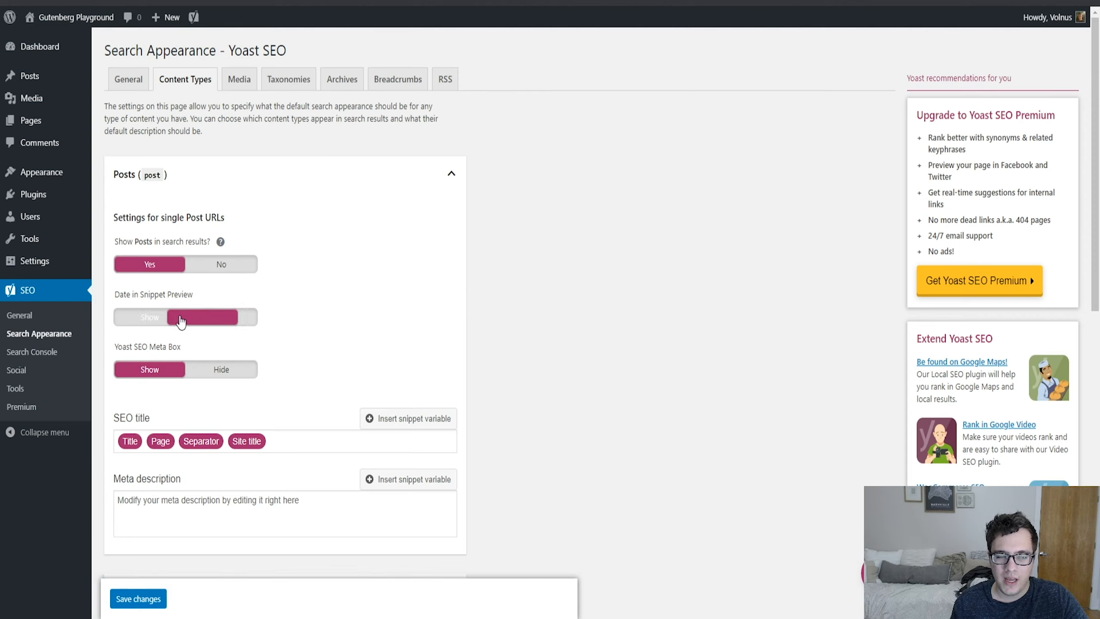
pyautogui.click(181, 321)
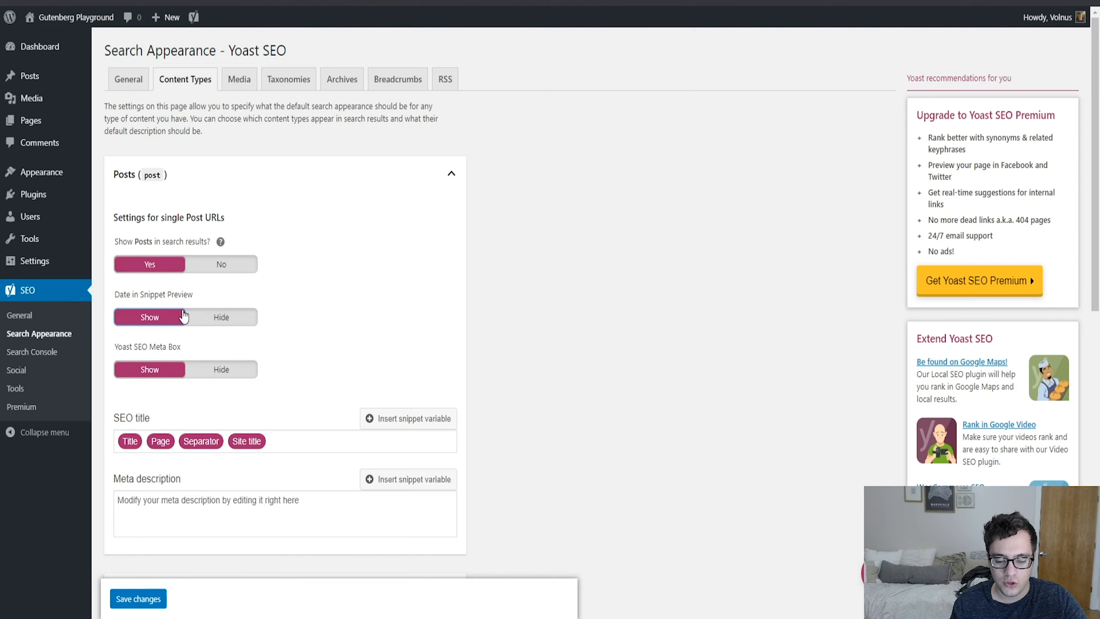
# - Compare the search result, snippet date, meta box, SEO title and meta description settings of posts and pages
pyautogui.scroll(-6, 184, 316)
pyautogui.scroll(5, 191, 259)
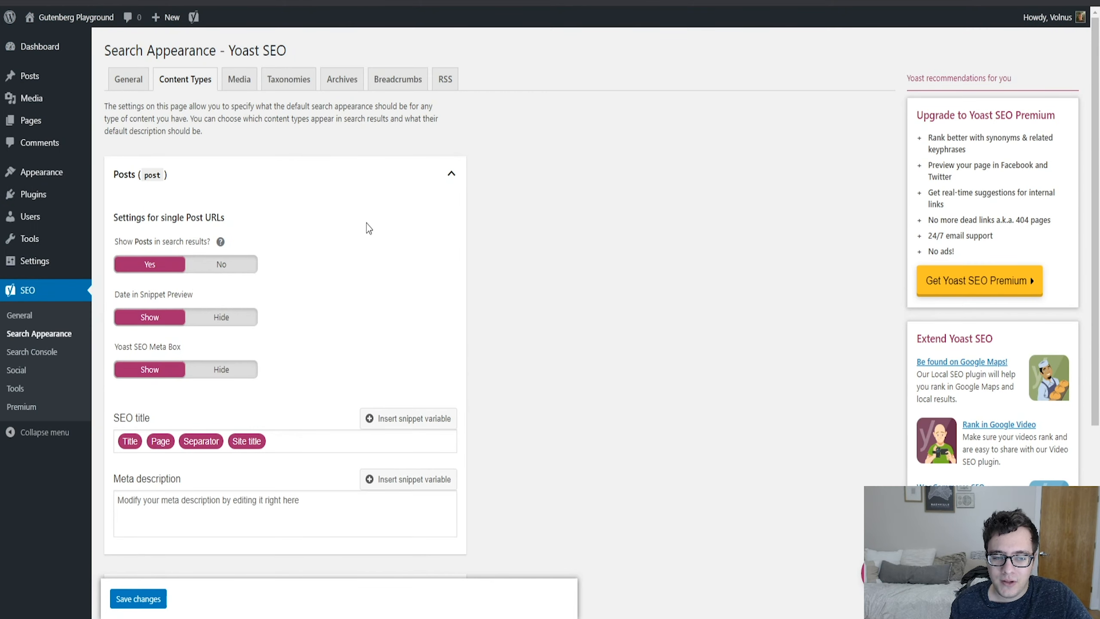
pyautogui.scroll(-4, 418, 342)
pyautogui.click(355, 402)
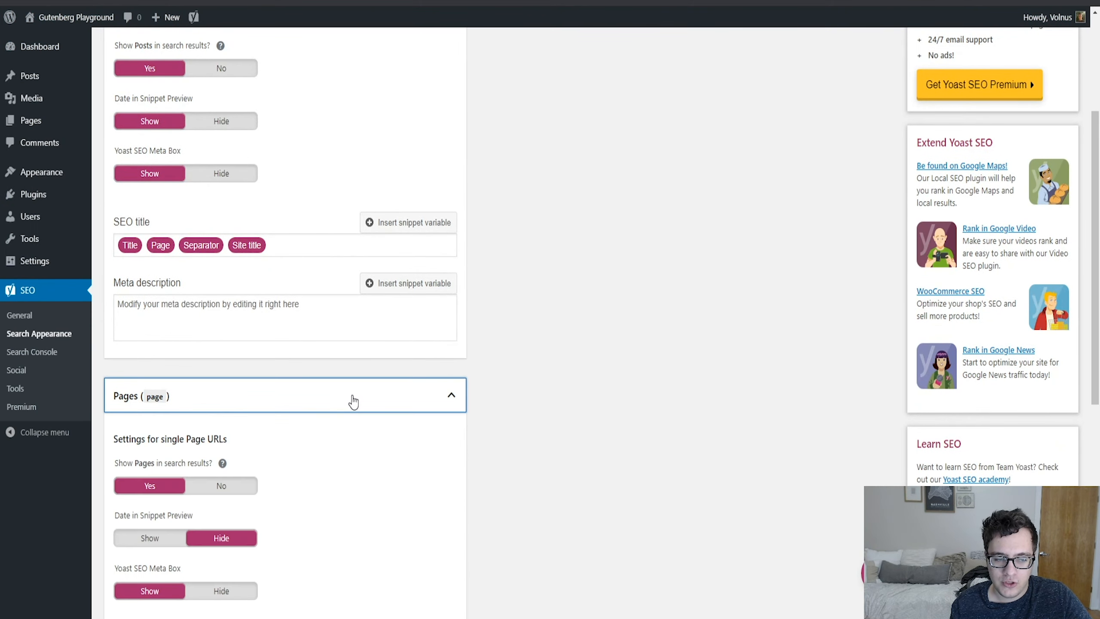
pyautogui.scroll(-5, 351, 396)
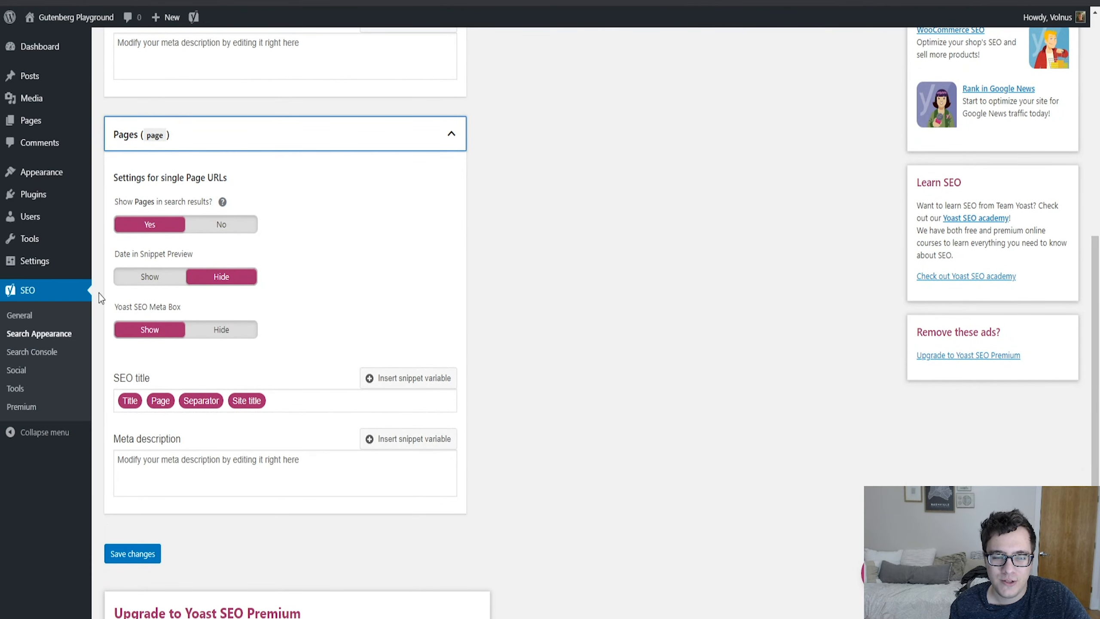
pyautogui.scroll(4, 321, 231)
pyautogui.scroll(3, 266, 280)
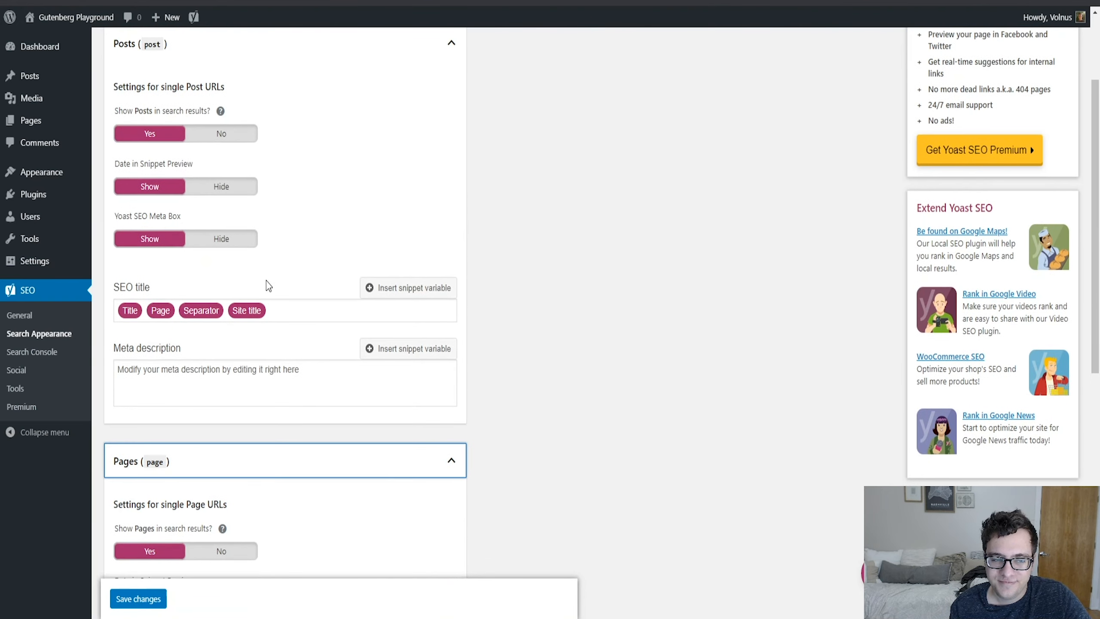
pyautogui.scroll(3, 286, 210)
pyautogui.scroll(-2, 304, 384)
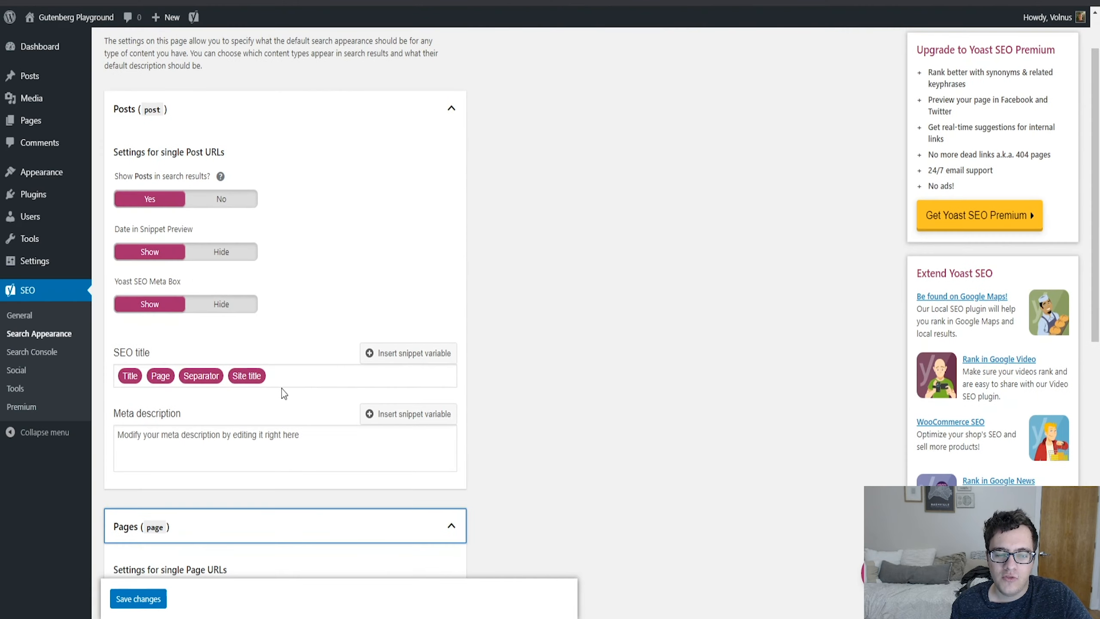
# - Insert the Excerpt snippet variable as the default meta description for posts
pyautogui.click(150, 380)
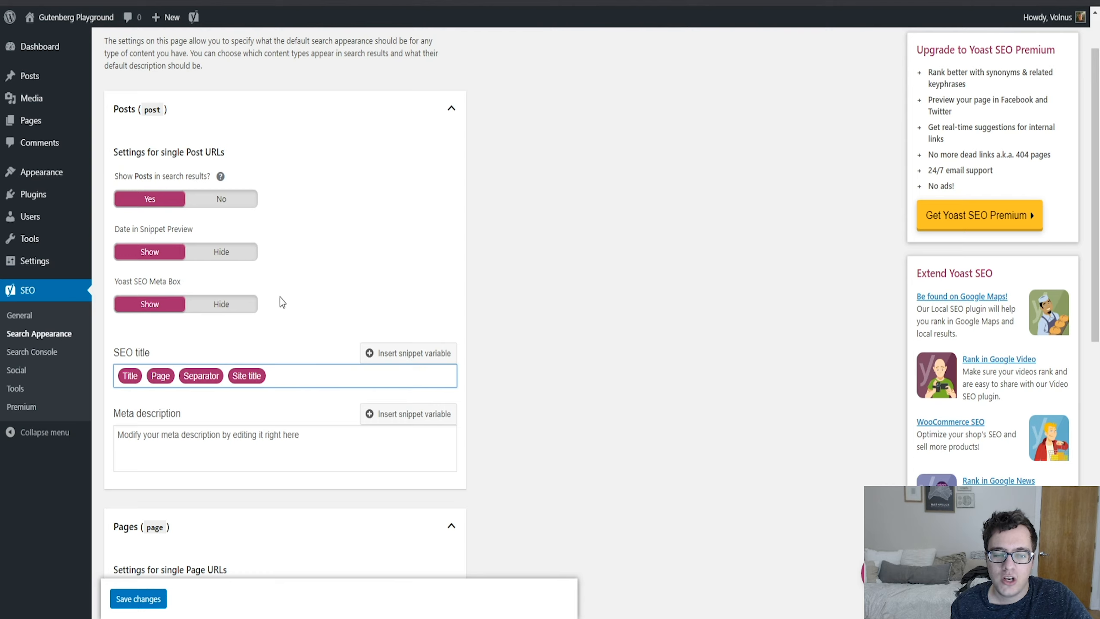
pyautogui.click(245, 441)
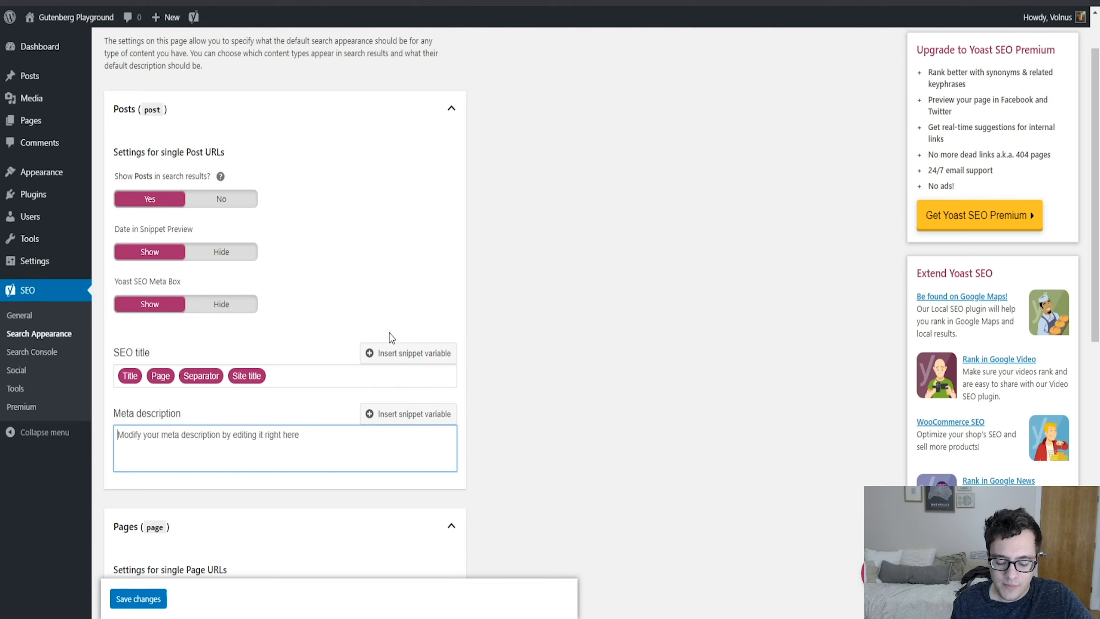
pyautogui.write('%ex')
pyautogui.press('Return')
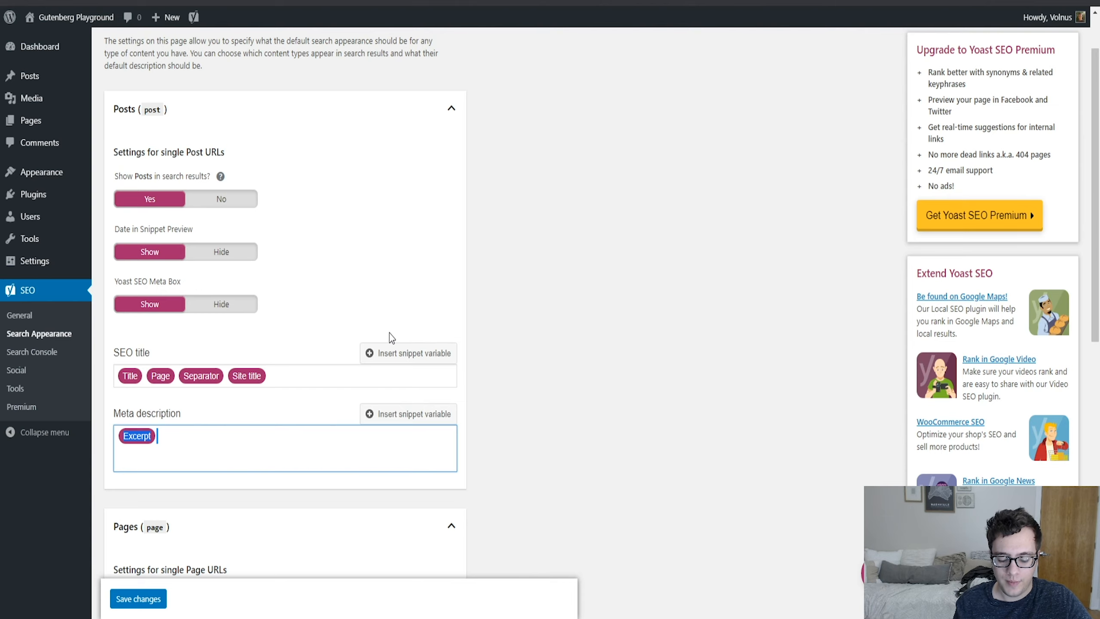
# - Insert the Excerpt snippet variable as the default meta description for pages and save the Content Types settings
pyautogui.scroll(-8, 391, 337)
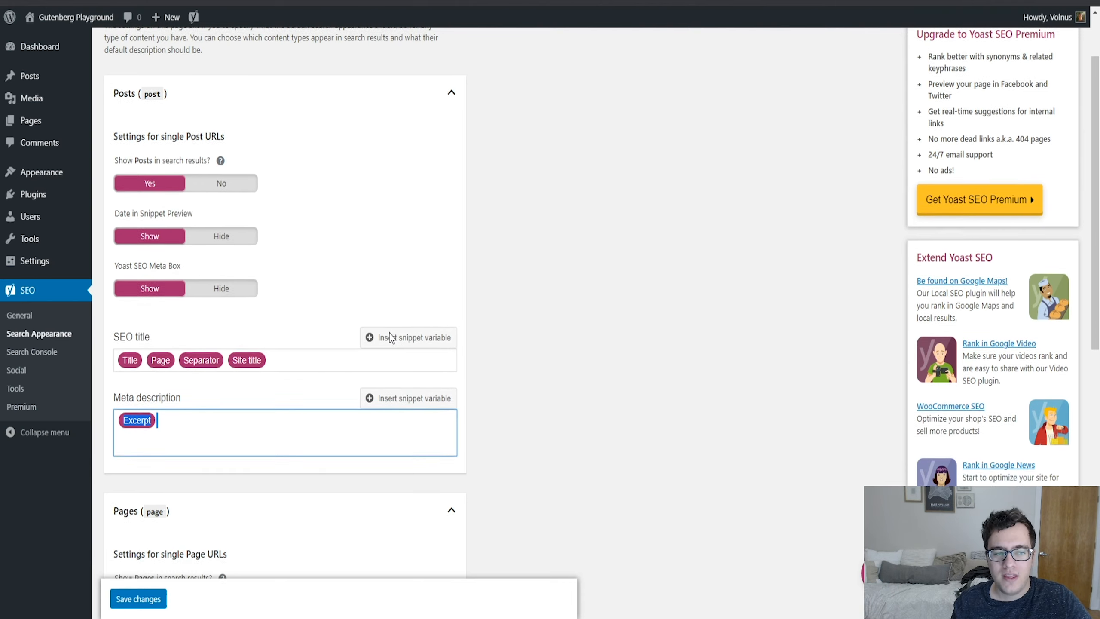
pyautogui.scroll(-1, 311, 433)
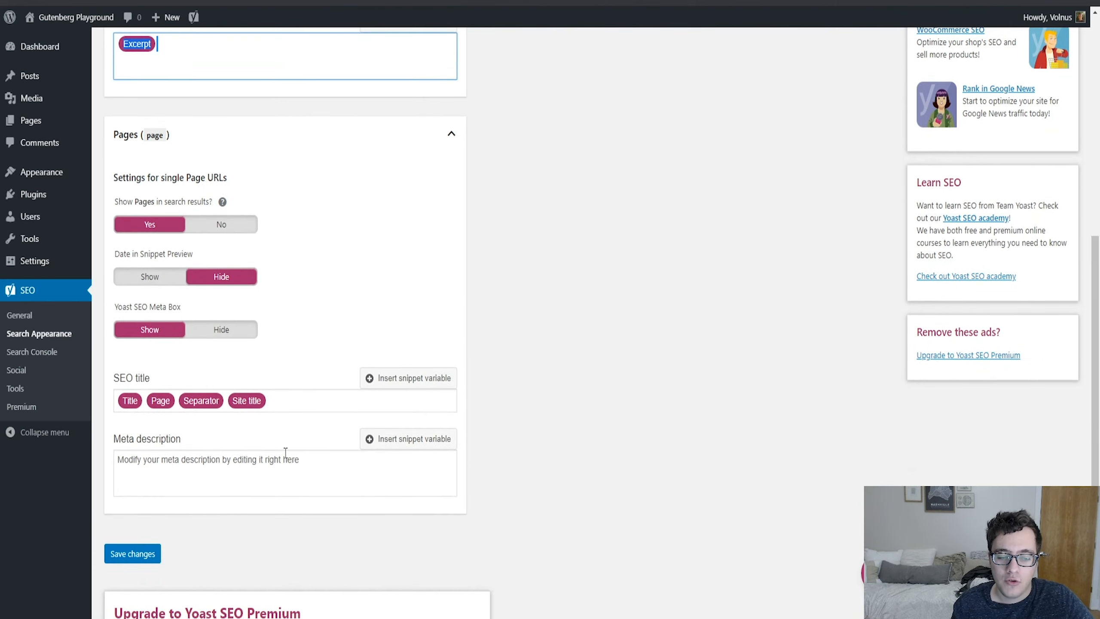
pyautogui.click(283, 460)
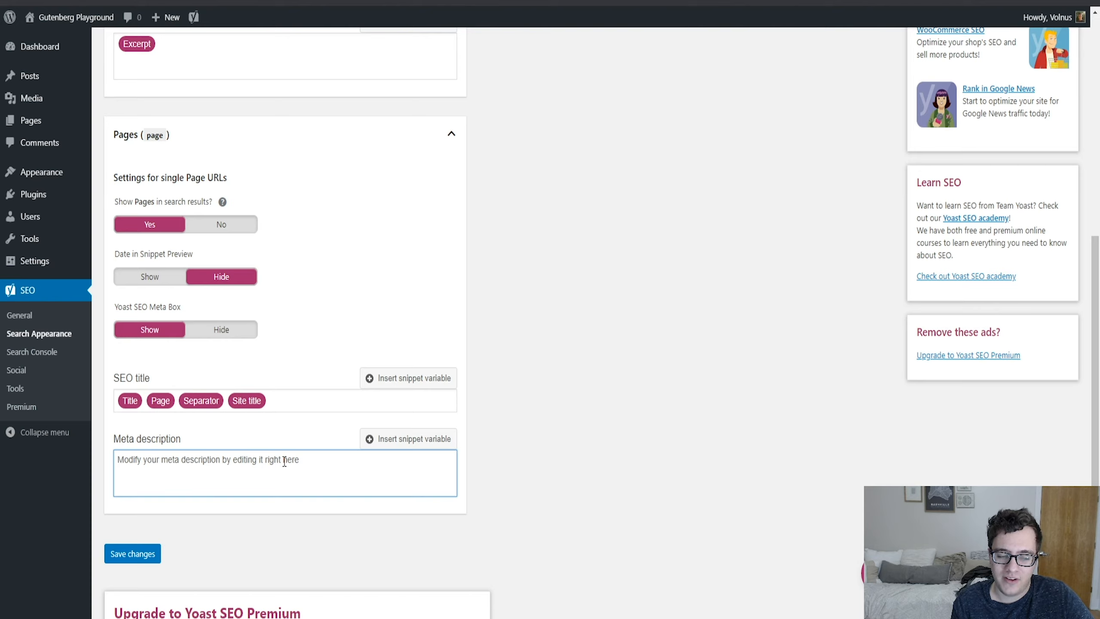
pyautogui.write('Excerpt')
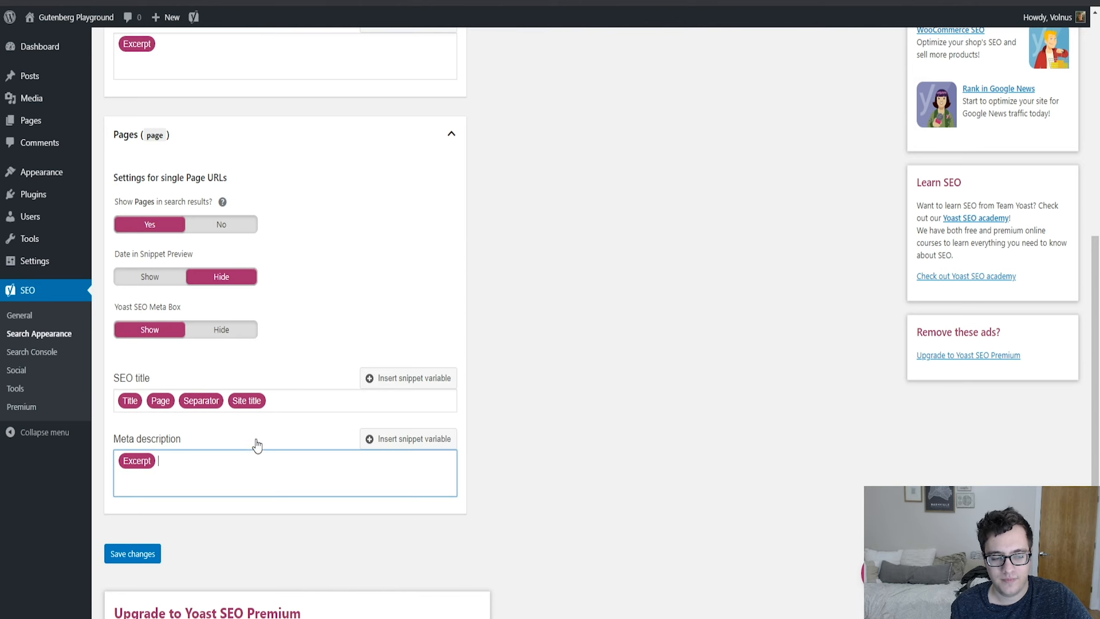
pyautogui.scroll(-1, 229, 462)
pyautogui.click(141, 495)
pyautogui.scroll(10, 338, 411)
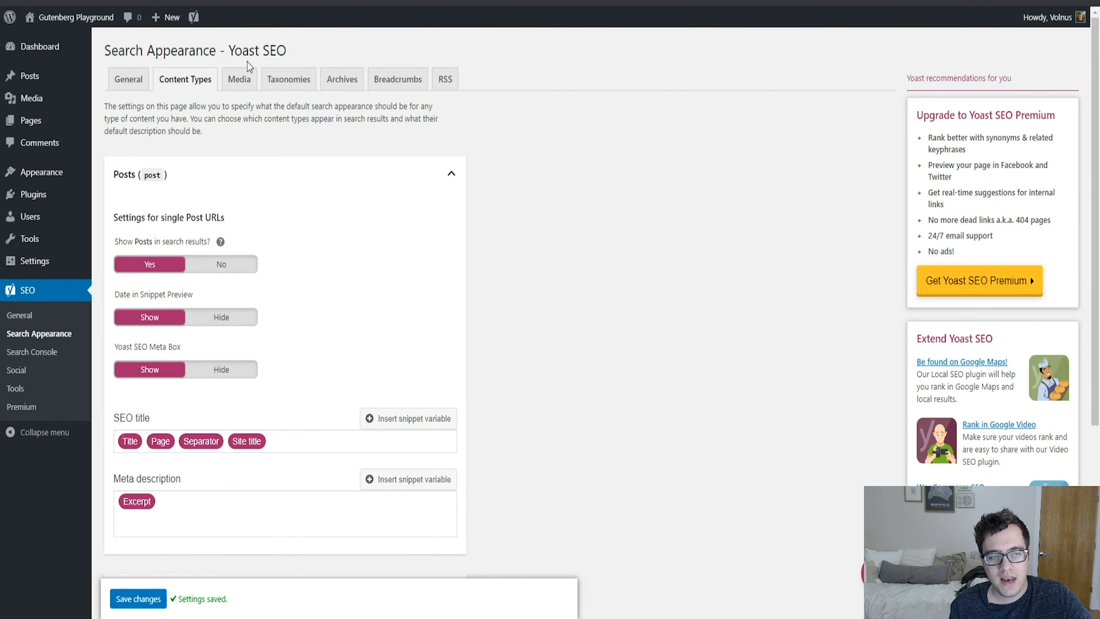
# - Check the attachment URL redirect option in the Media settings and open the Taxonomies settings for review
pyautogui.click(245, 80)
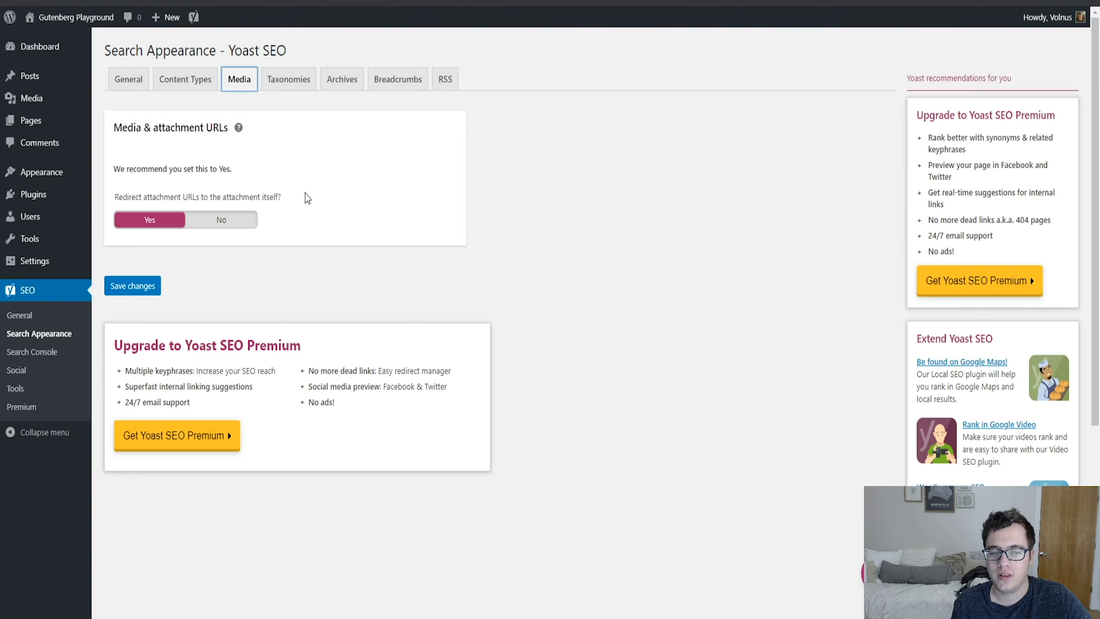
pyautogui.click(299, 82)
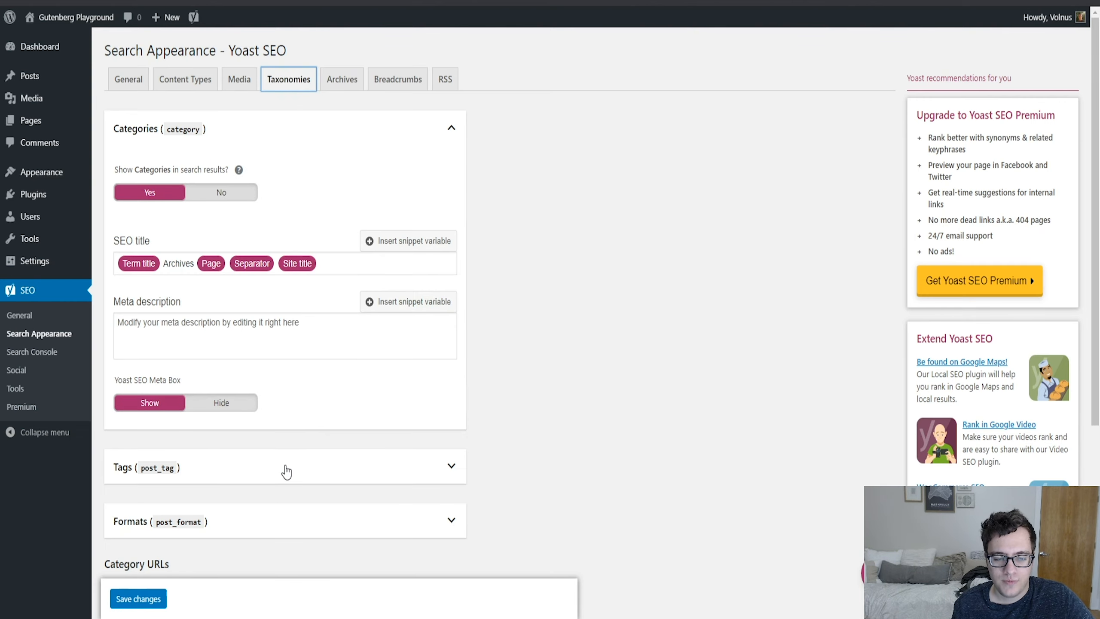
pyautogui.scroll(-3, 285, 468)
pyautogui.scroll(3, 298, 359)
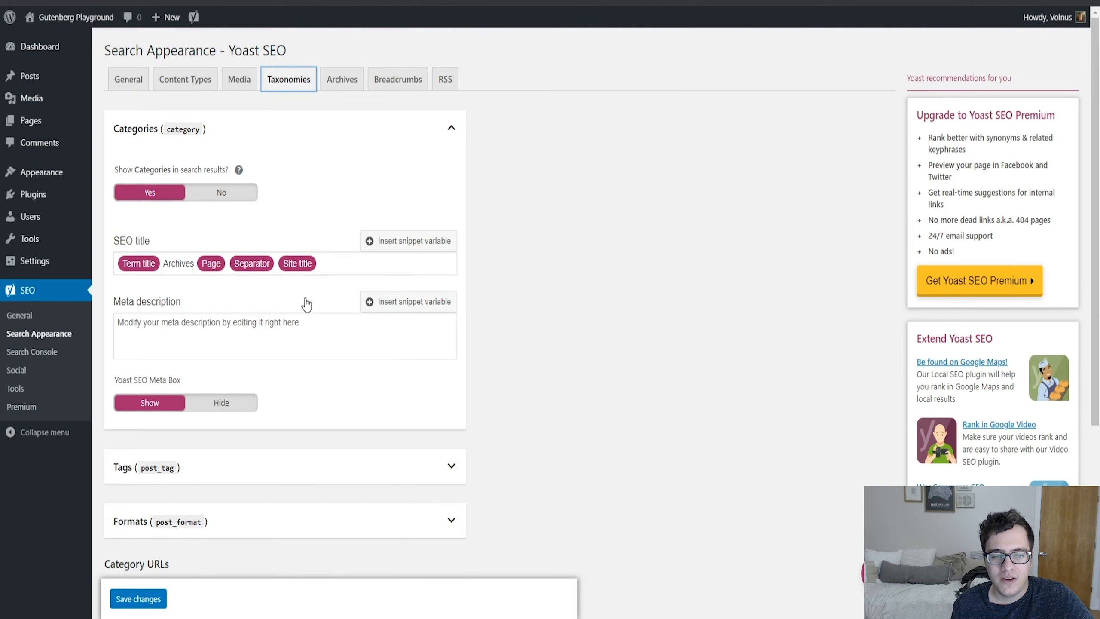
pyautogui.click(292, 327)
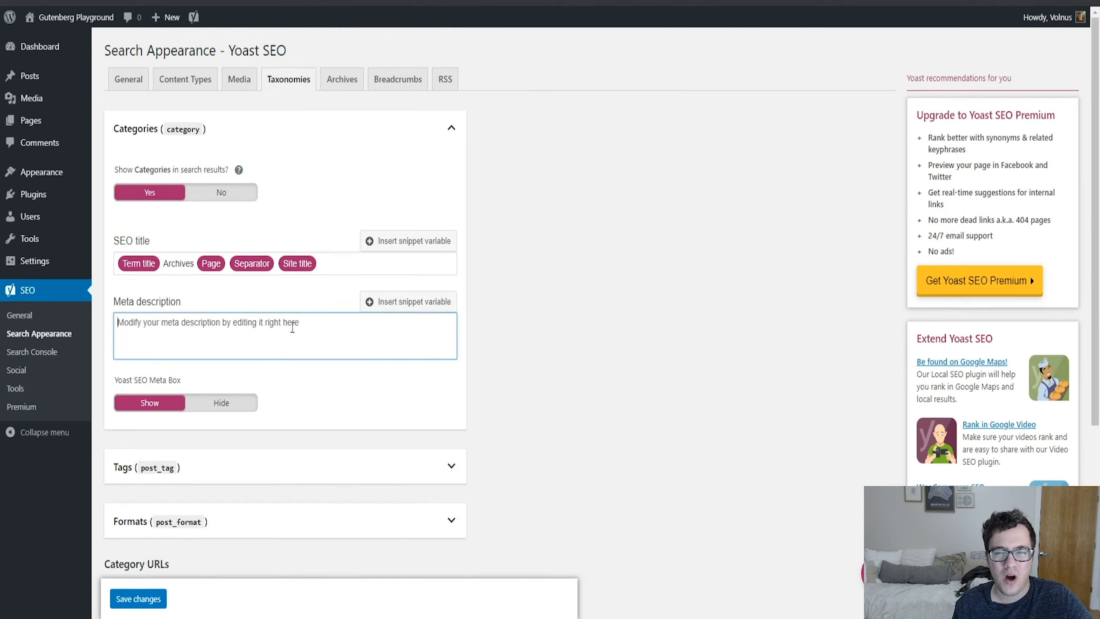
pyautogui.write('%exce')
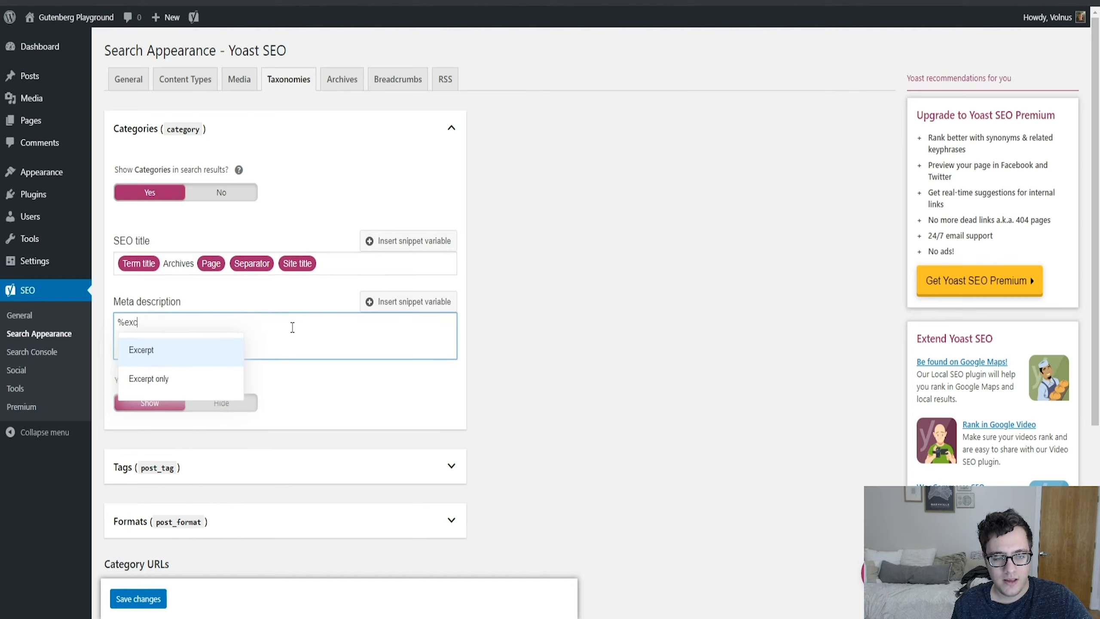
pyautogui.press('Return')
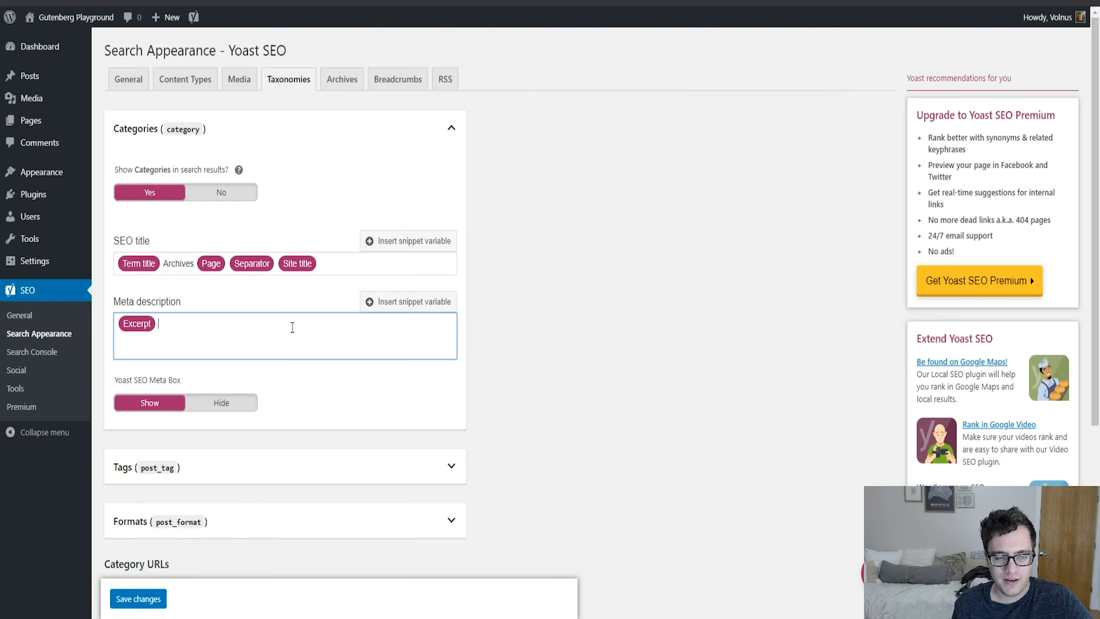
pyautogui.press('BackSpace')
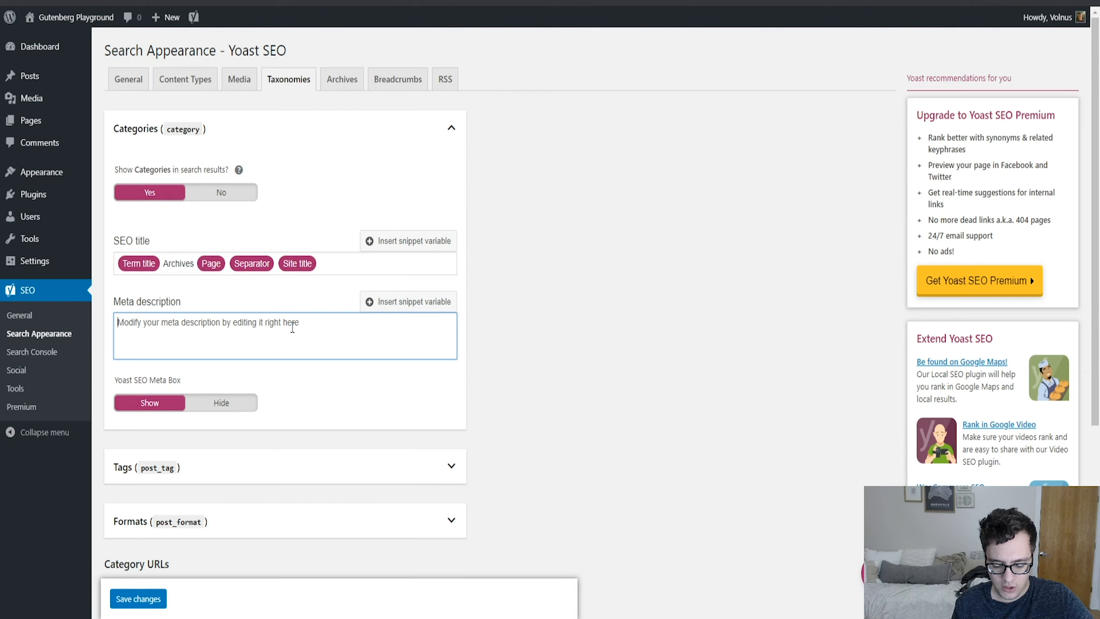
# - Insert the Term description variable as the meta description for categories and copy it
pyautogui.write('%%term')
pyautogui.press('Return')
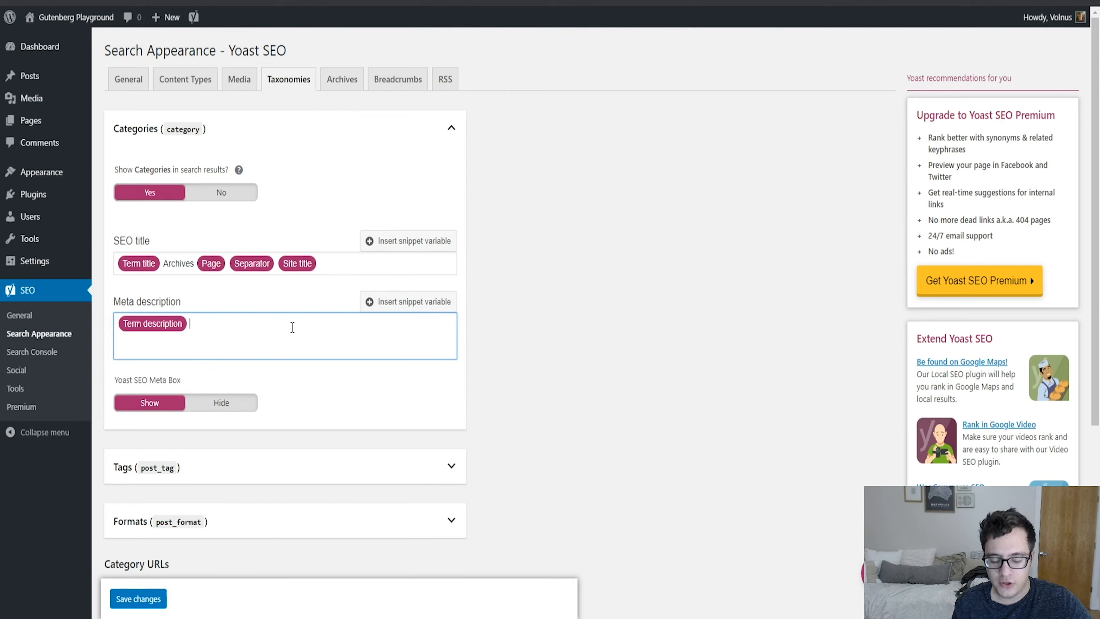
pyautogui.hotkey('ctrl', 'a')
pyautogui.hotkey('ctrl', 'c')
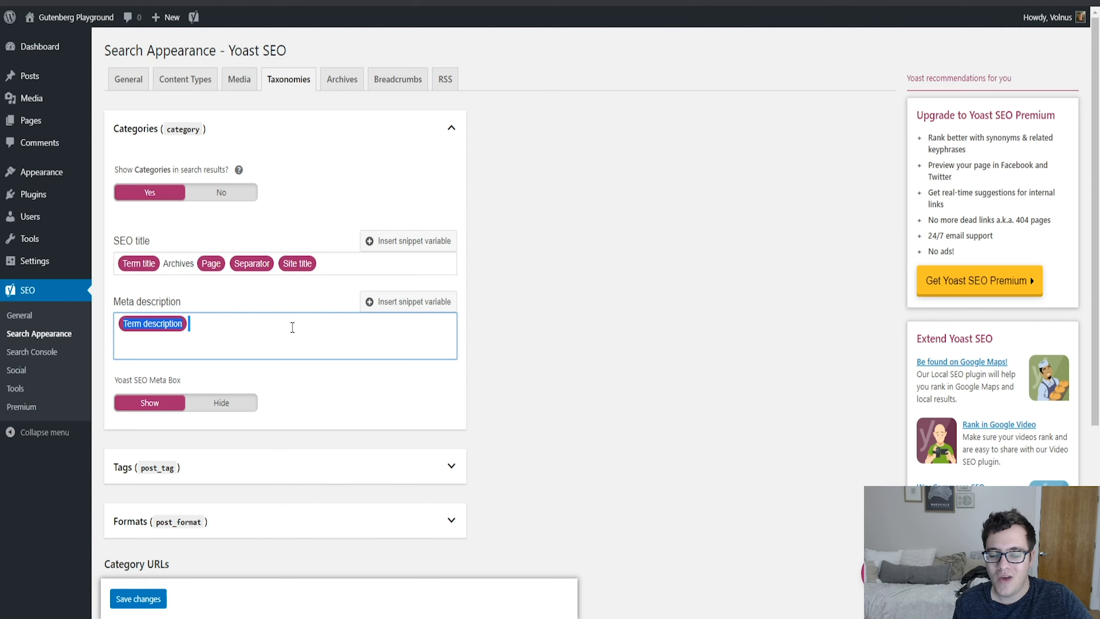
# - Expand the Tags settings and paste the Term description variable into the tags' meta description
pyautogui.click(255, 466)
pyautogui.scroll(-5, 255, 466)
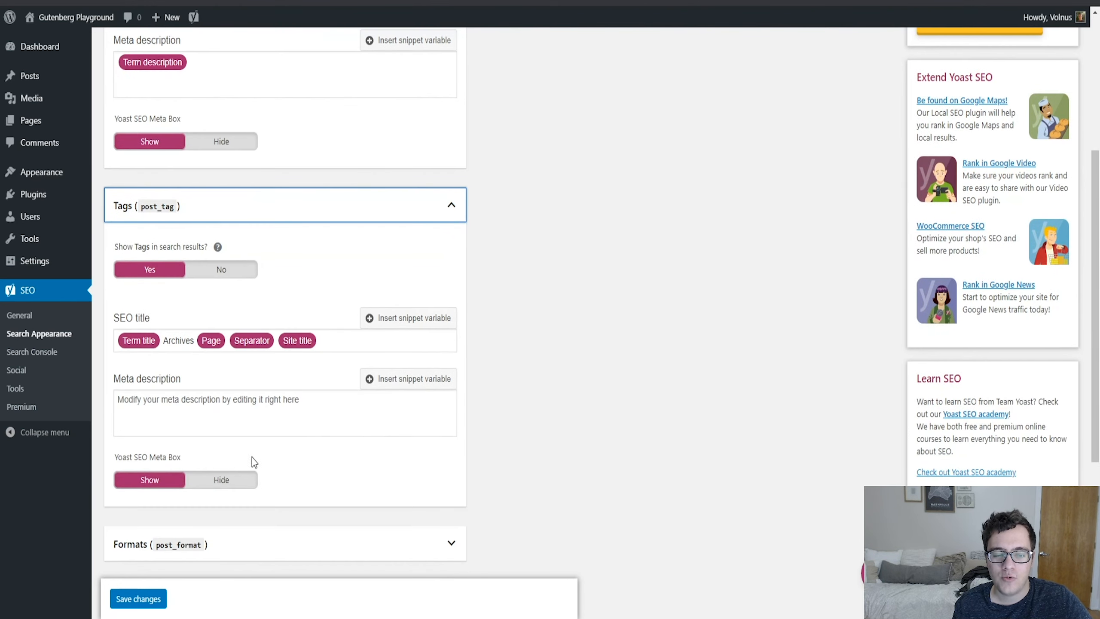
pyautogui.click(252, 427)
pyautogui.hotkey('ctrl', 'v')
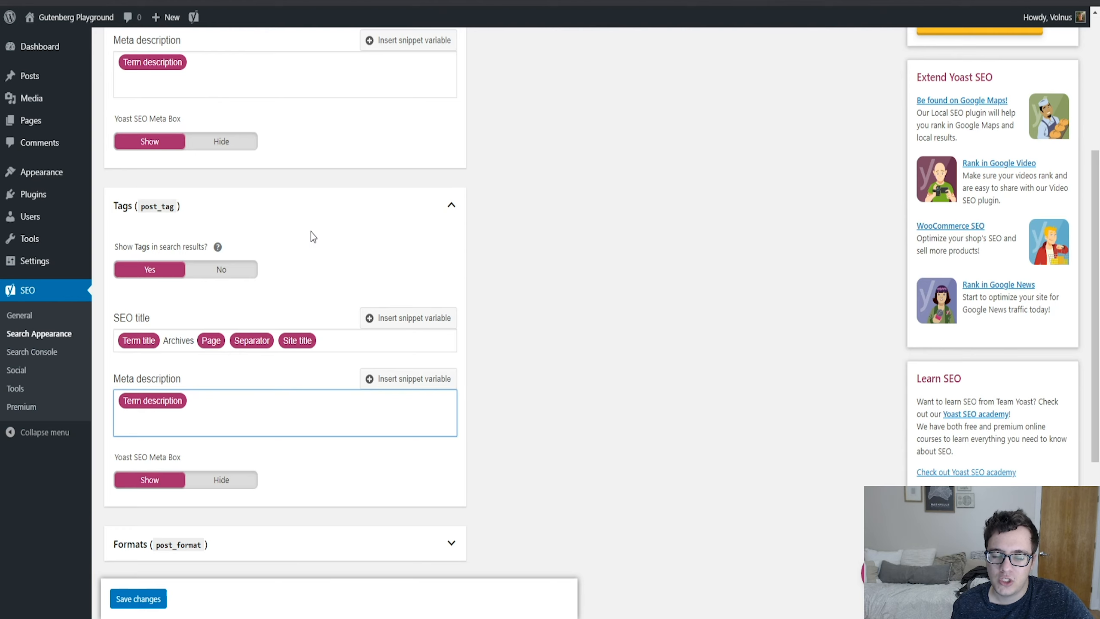
# - Set format-based archives to Disabled in the Formats settings and save the Taxonomies changes
pyautogui.scroll(-3, 351, 233)
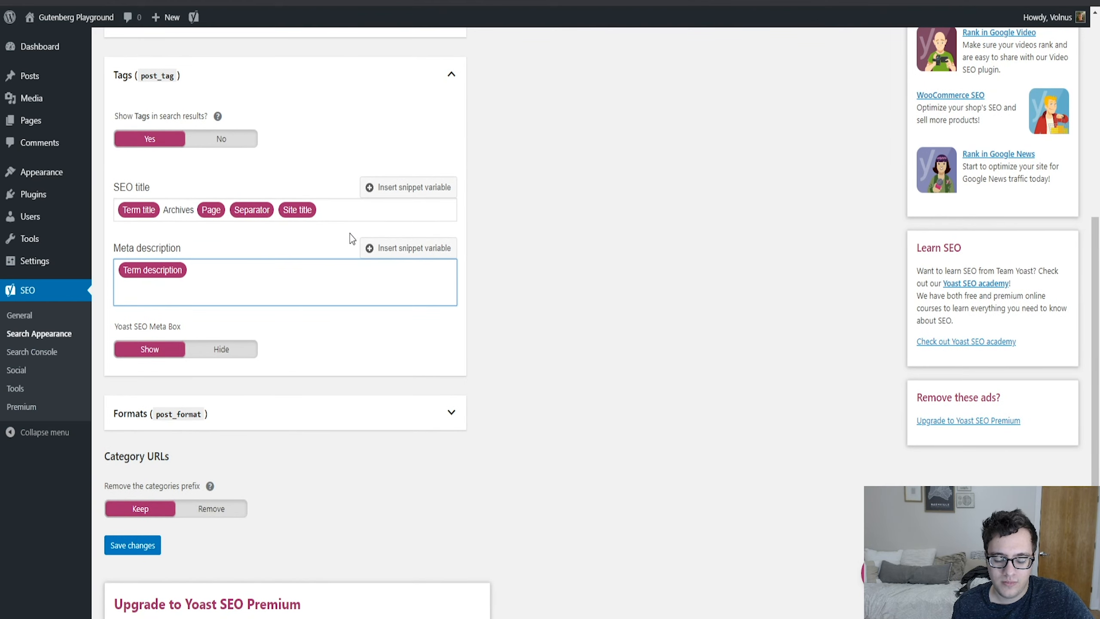
pyautogui.scroll(4, 205, 305)
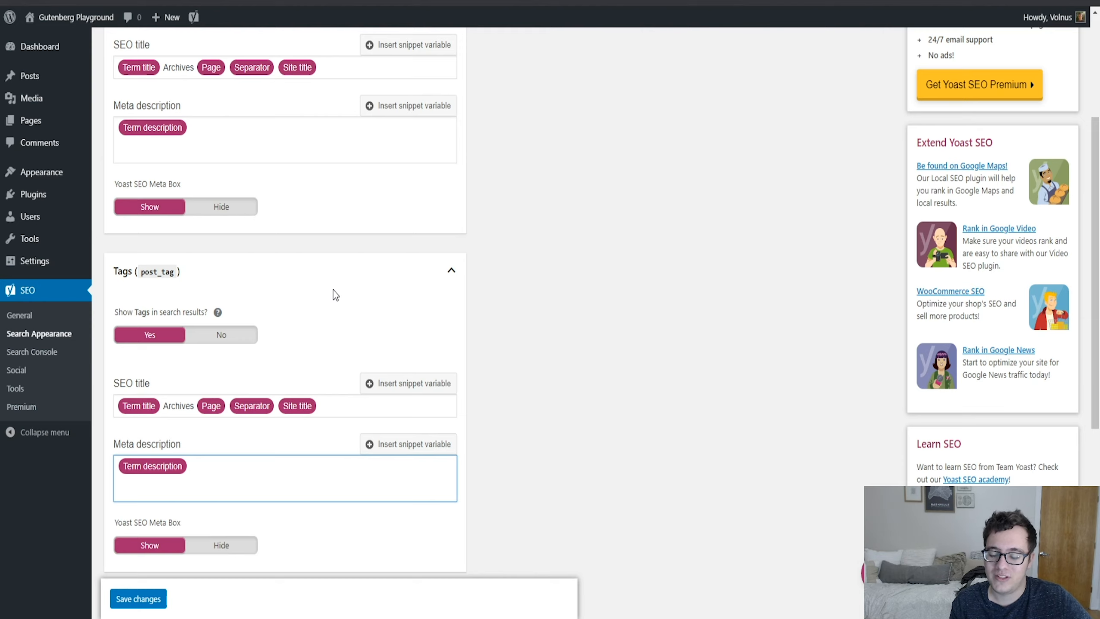
pyautogui.scroll(-4, 329, 288)
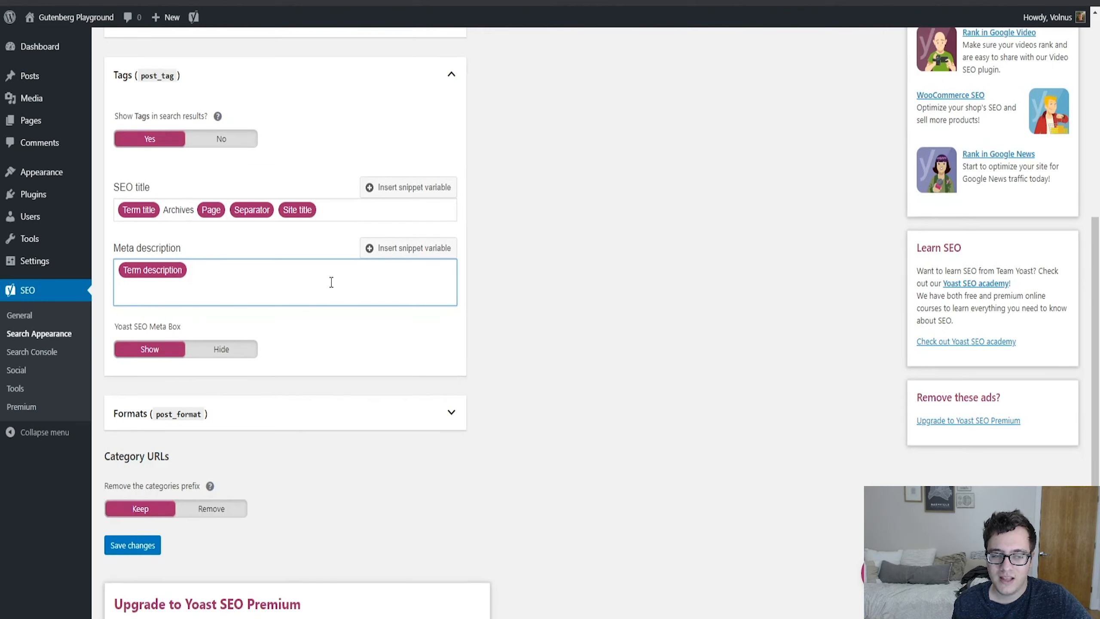
pyautogui.click(285, 409)
pyautogui.scroll(-3, 283, 409)
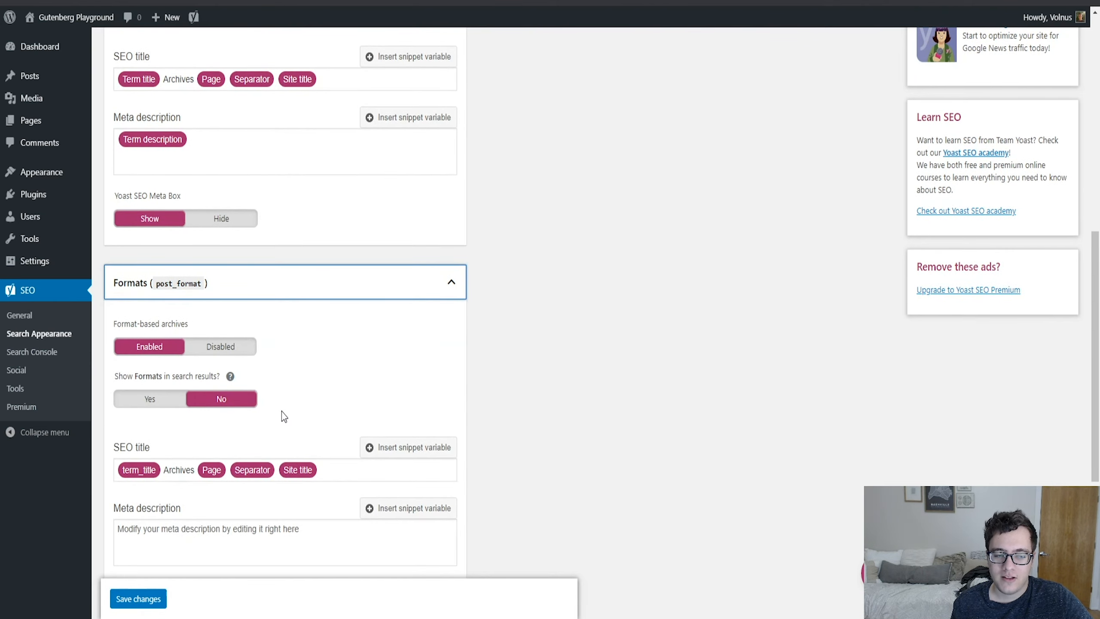
pyautogui.click(240, 355)
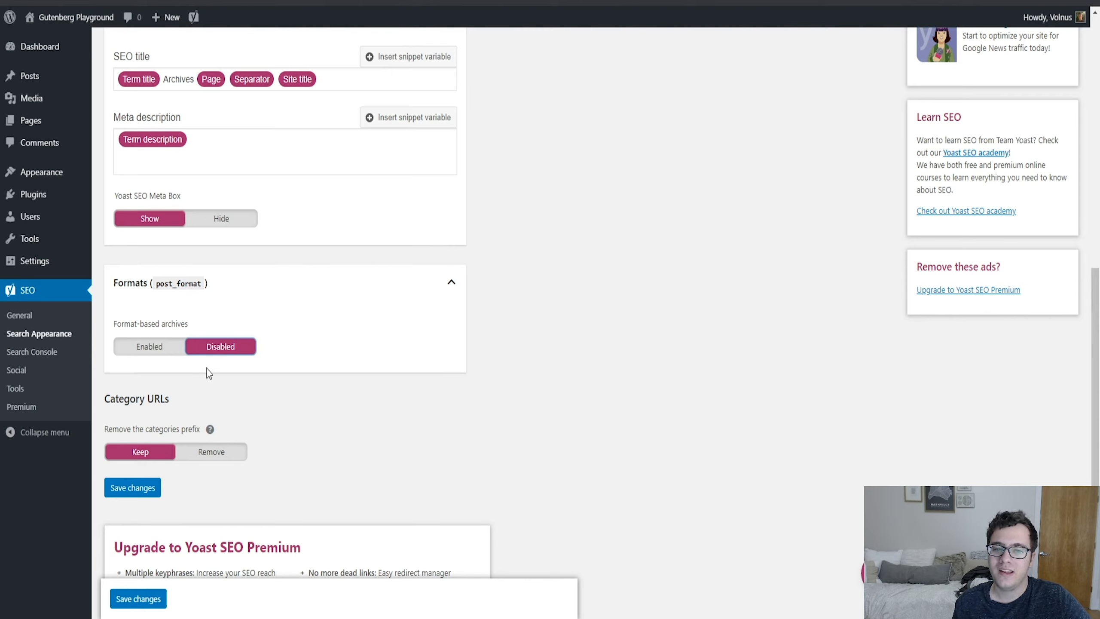
pyautogui.click(141, 488)
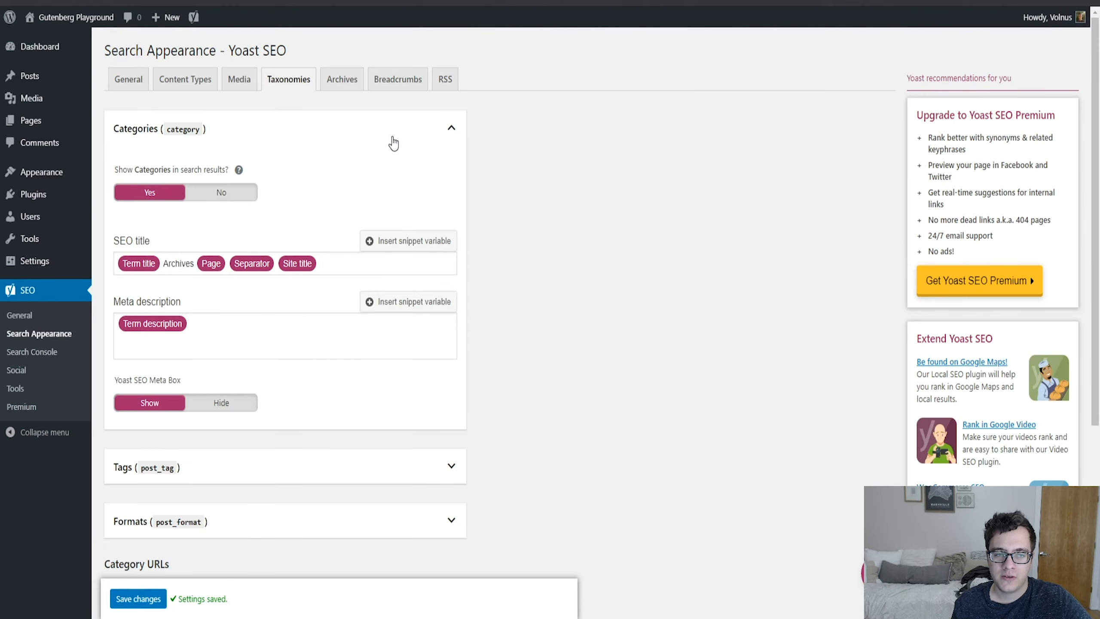
# - Keep archives for authors without posts out of search results and insert the User description variable as the author archives' meta description
pyautogui.click(342, 82)
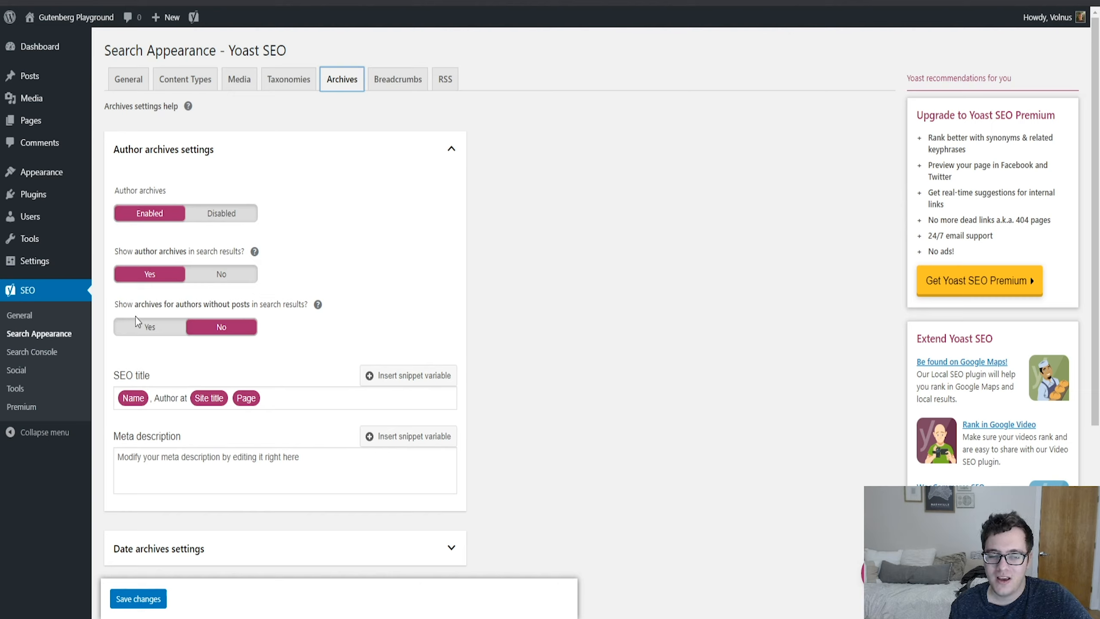
pyautogui.click(161, 328)
pyautogui.click(215, 326)
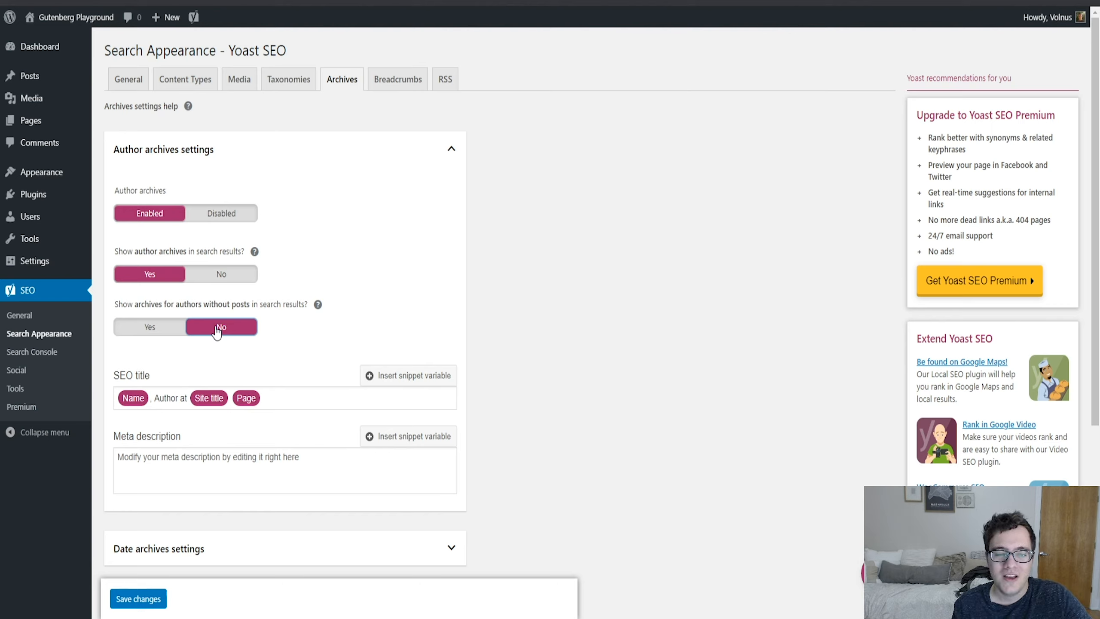
pyautogui.click(282, 459)
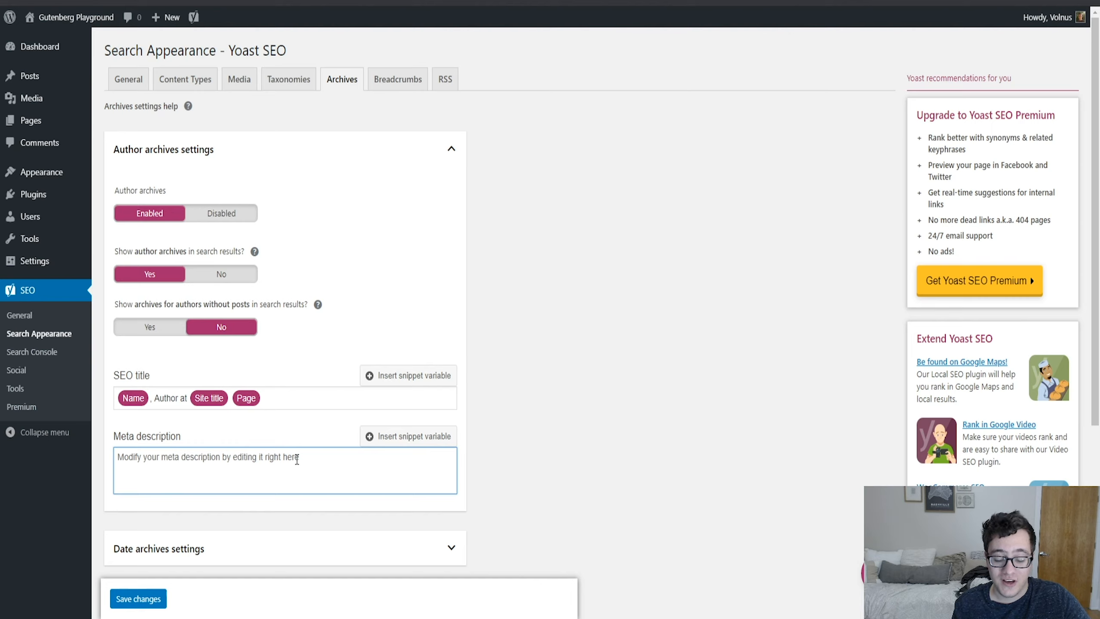
pyautogui.write('%u')
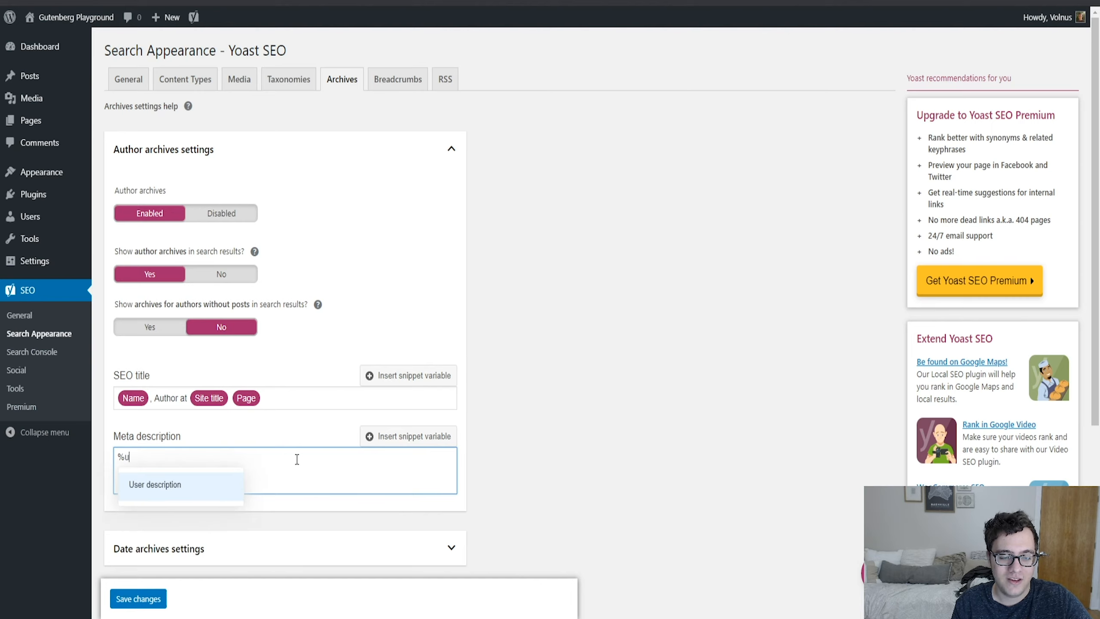
pyautogui.press('Return')
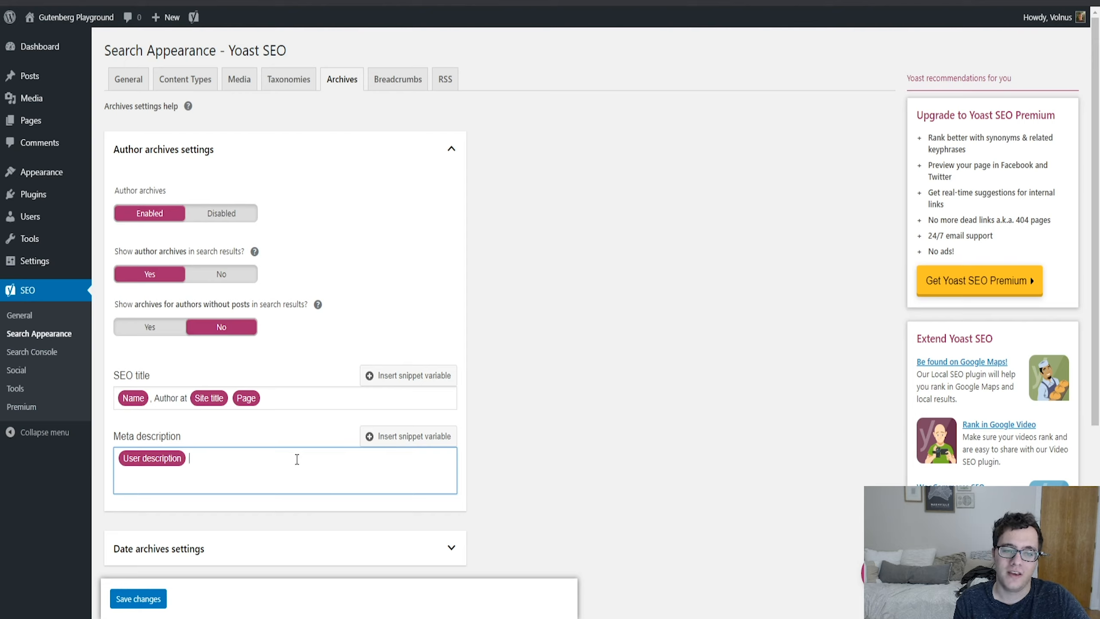
pyautogui.scroll(-5, 303, 433)
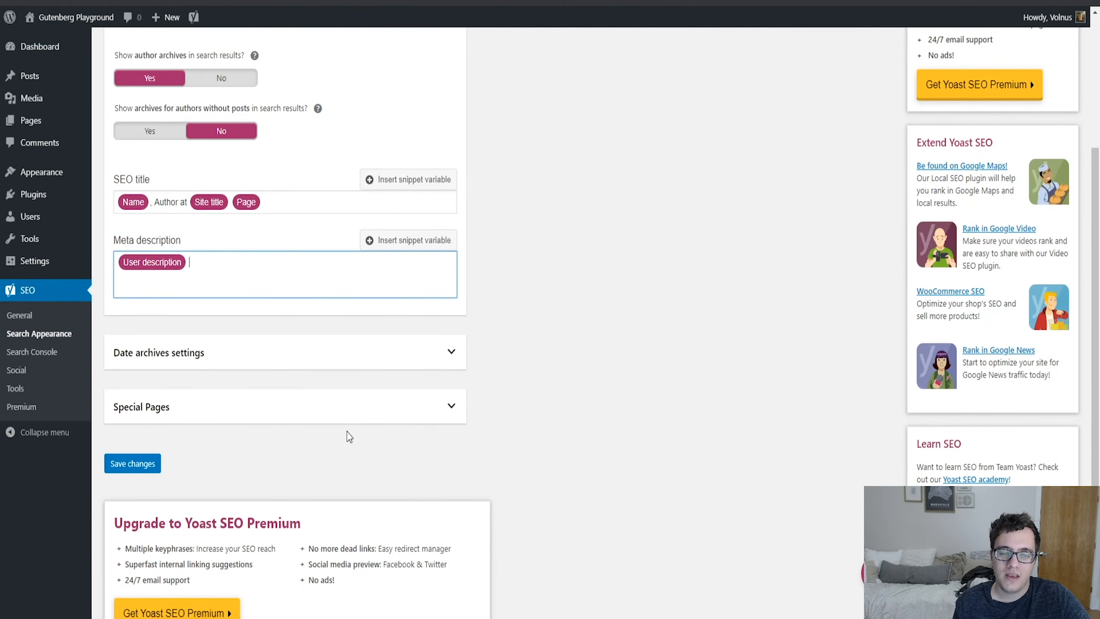
pyautogui.scroll(5, 329, 415)
pyautogui.click(441, 143)
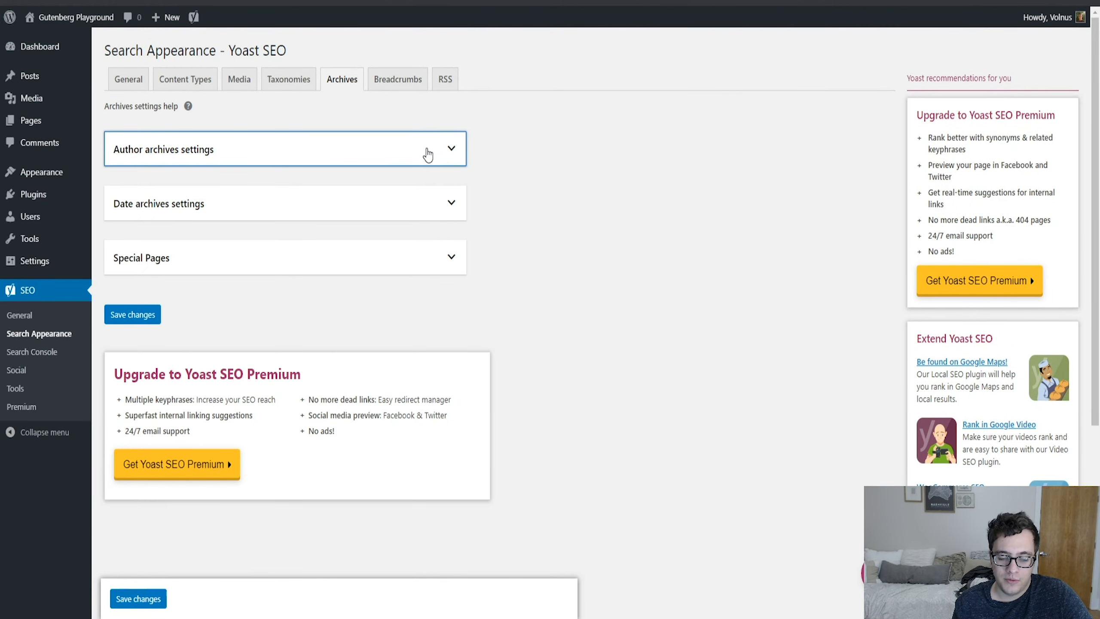
# - Set date archives to Disabled in the Date archives settings and collapse that section
pyautogui.click(387, 206)
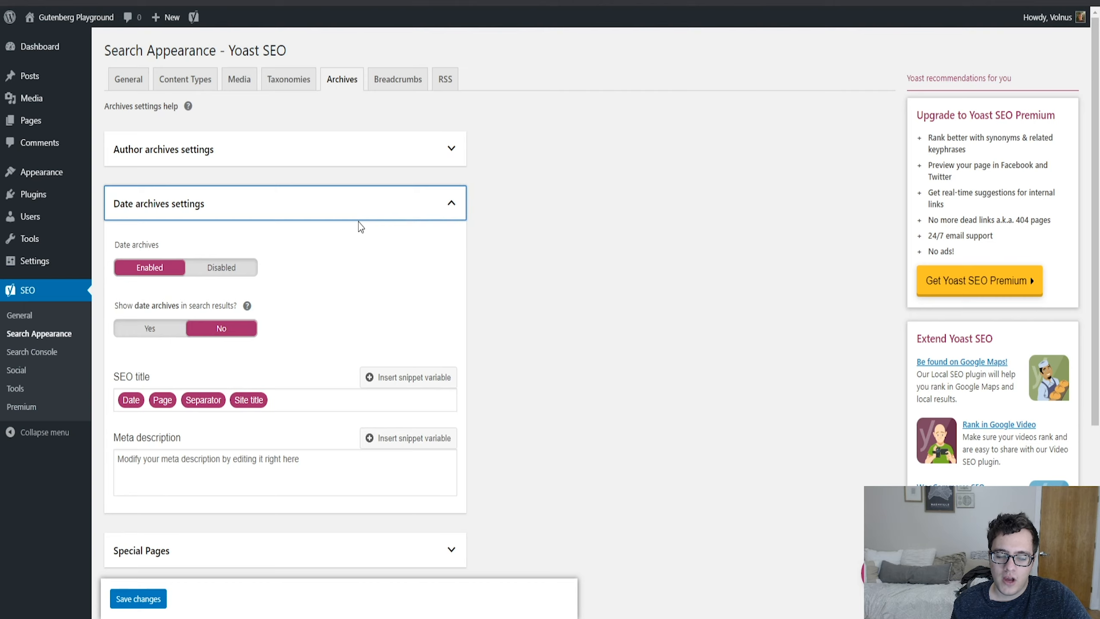
pyautogui.click(245, 268)
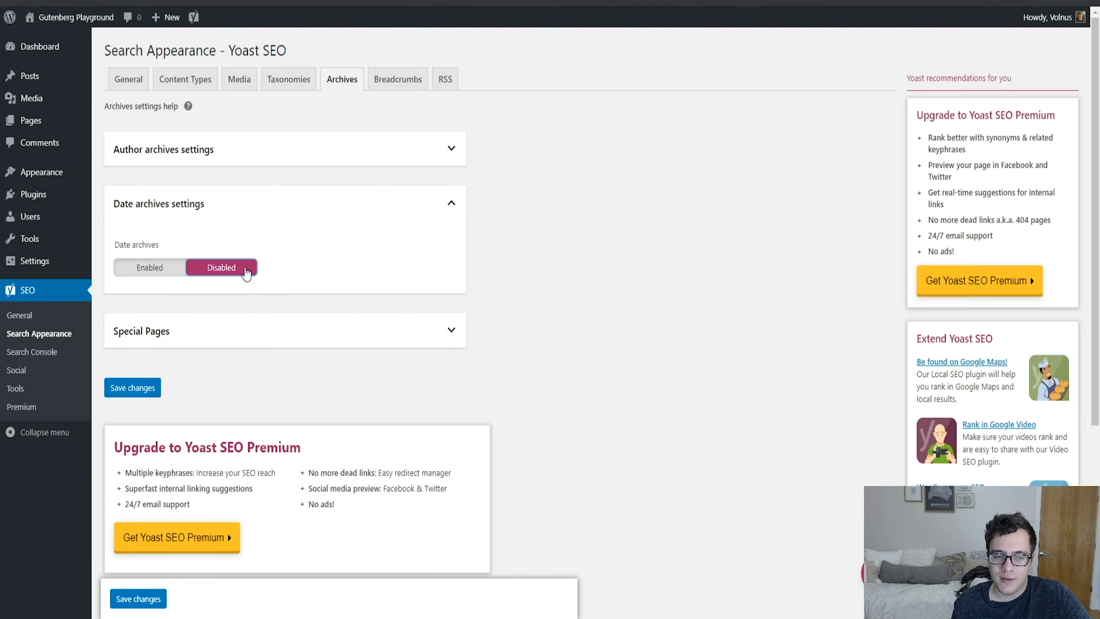
pyautogui.click(297, 213)
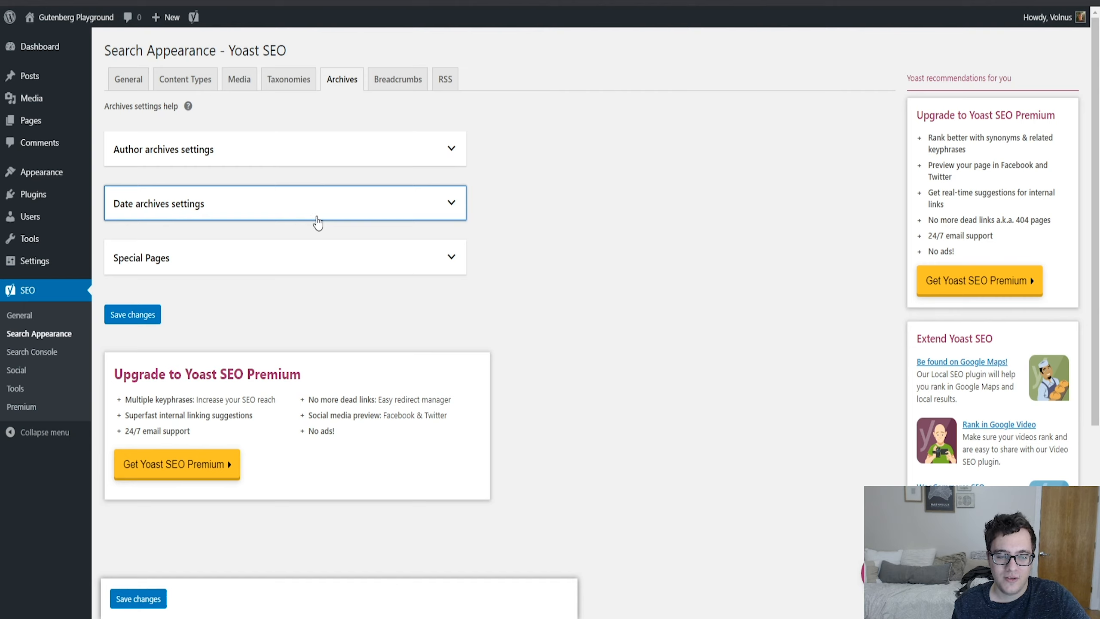
pyautogui.click(316, 222)
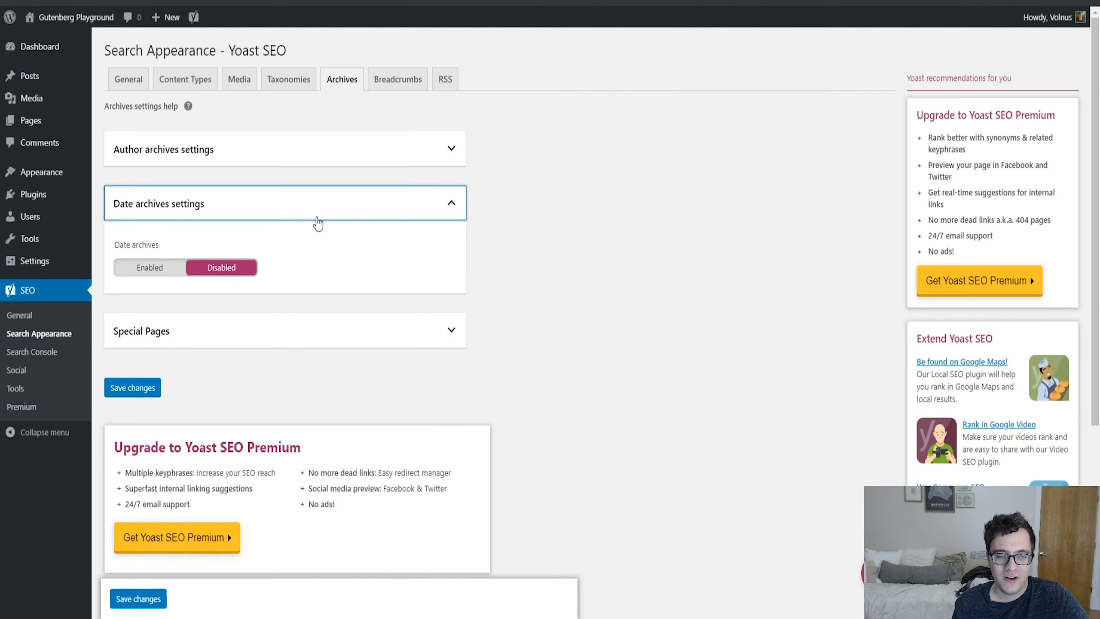
pyautogui.doubleClick(140, 270)
pyautogui.click(141, 272)
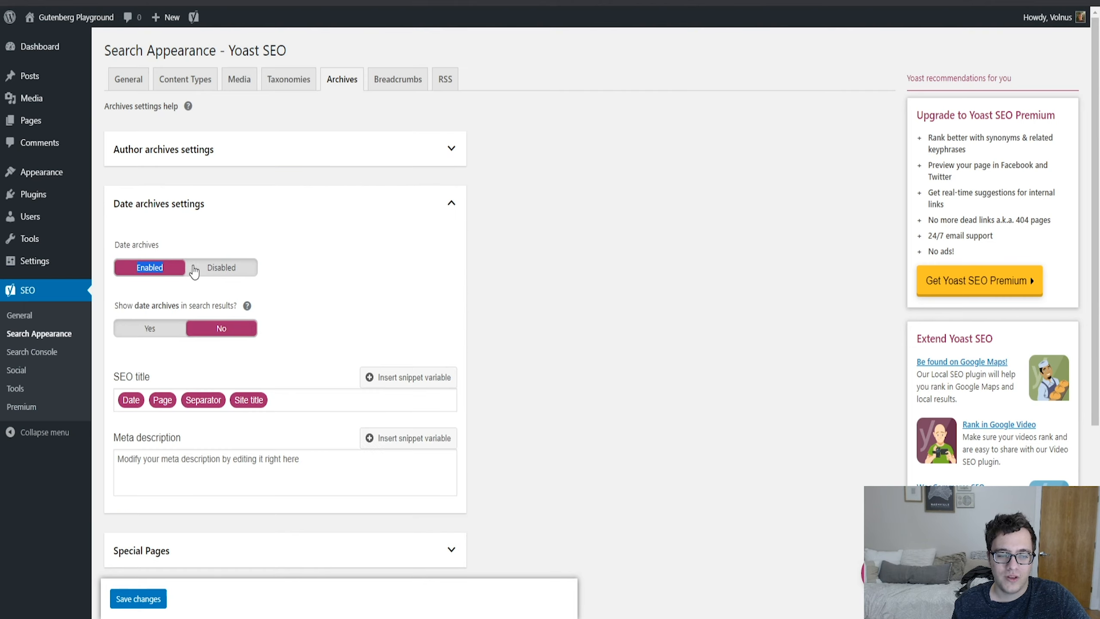
pyautogui.click(215, 277)
pyautogui.click(238, 206)
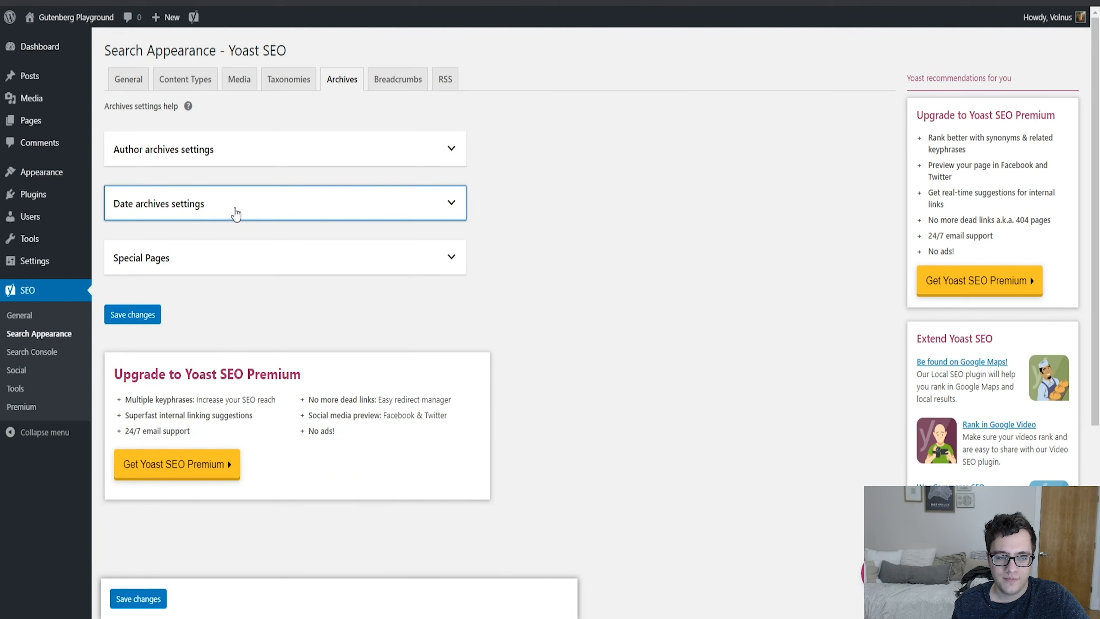
# - Review the title templates for search and 404 pages under Special Pages and save the Archives changes
pyautogui.click(208, 260)
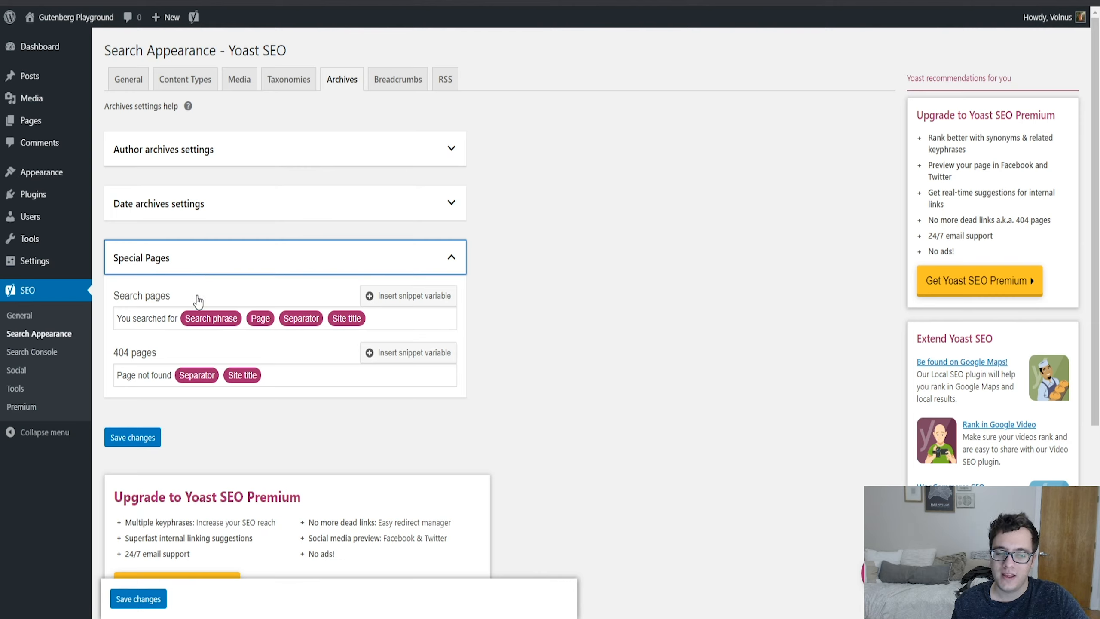
pyautogui.click(152, 437)
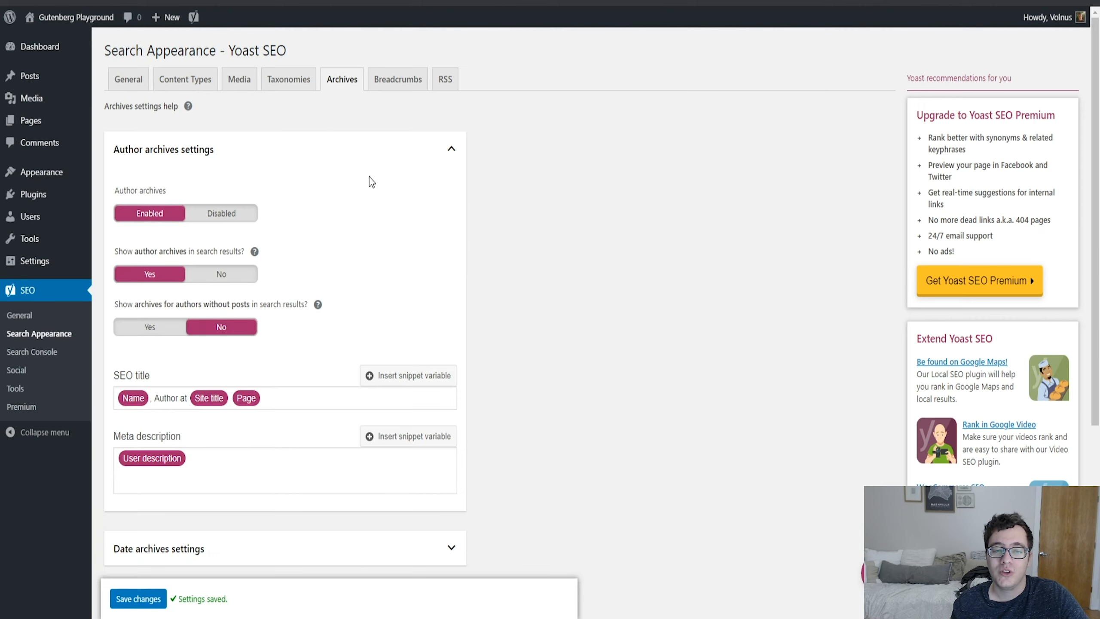
# - Enable breadcrumbs and set Category as the taxonomy to show in breadcrumbs for posts
pyautogui.click(411, 87)
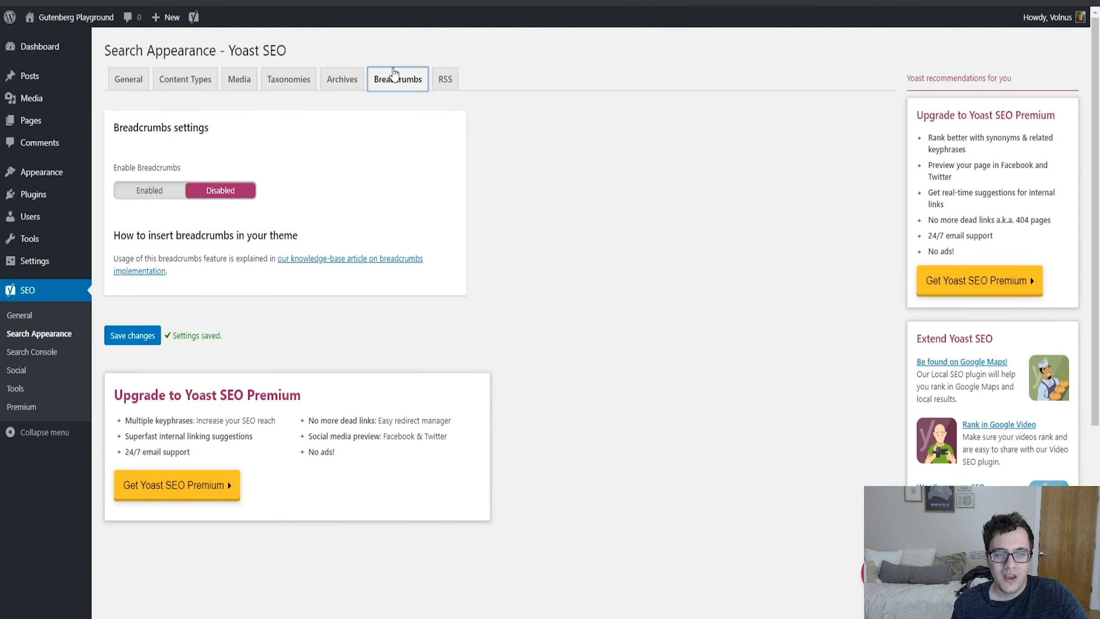
pyautogui.click(163, 187)
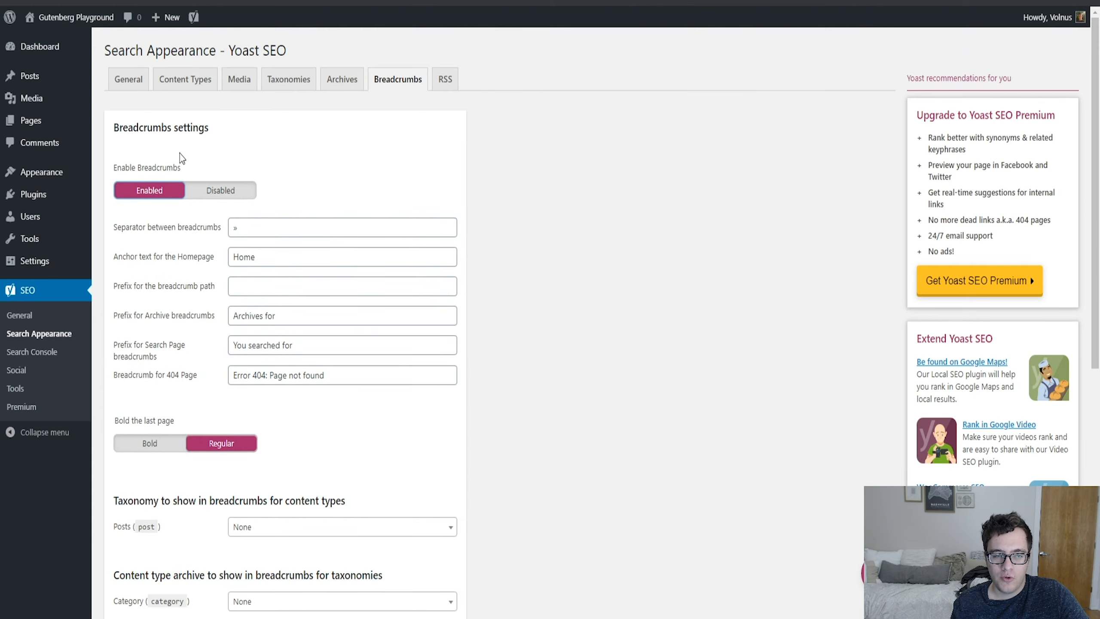
pyautogui.scroll(-1, 261, 203)
pyautogui.scroll(-5, 262, 204)
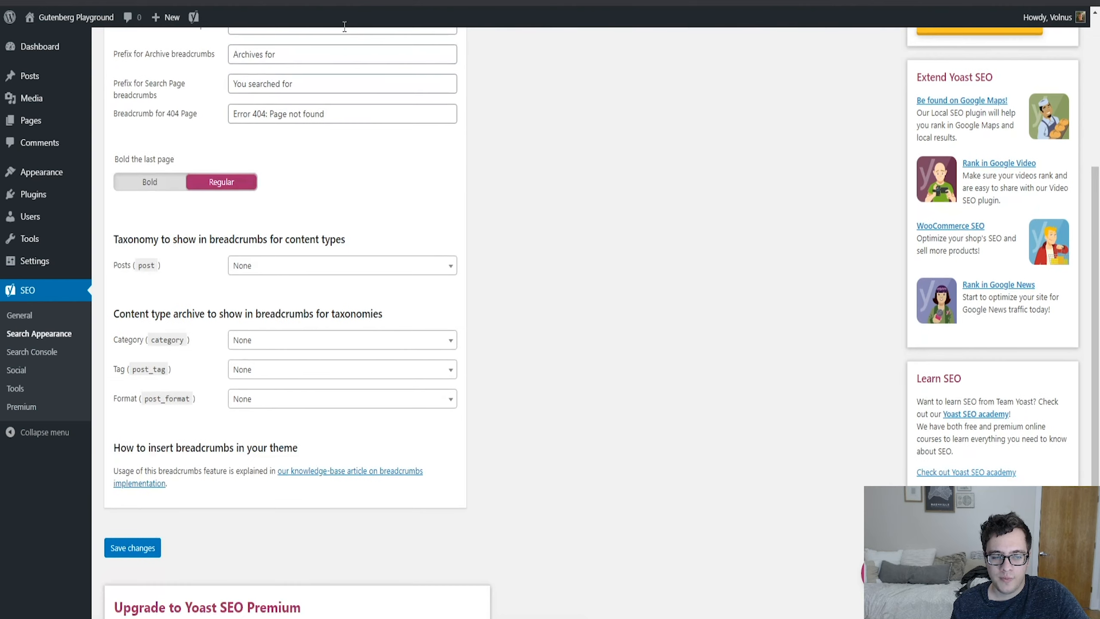
pyautogui.click(337, 266)
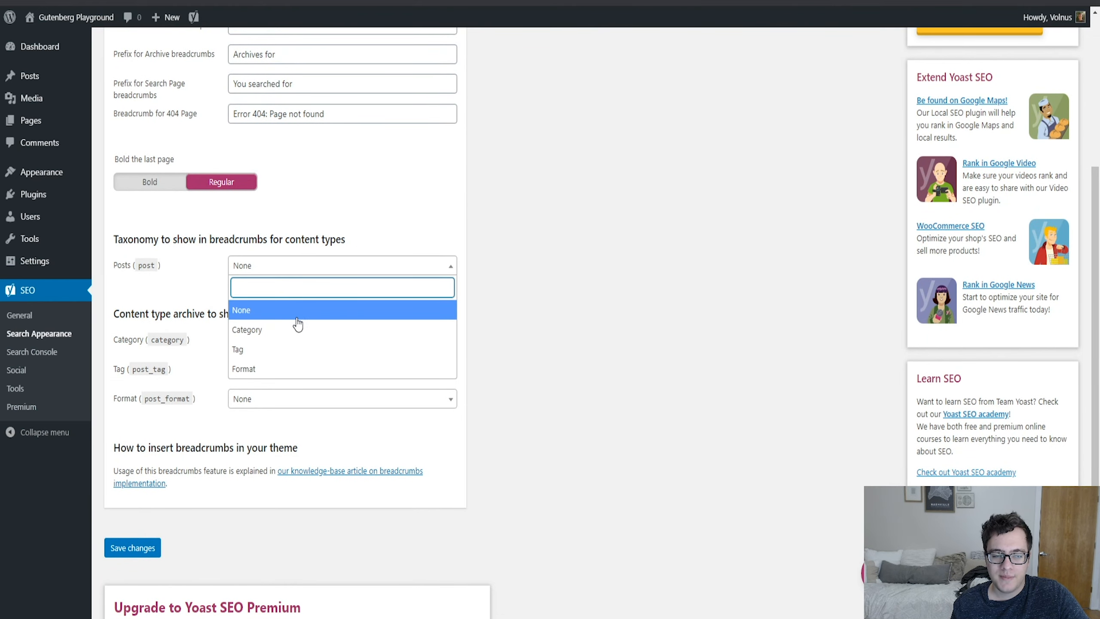
pyautogui.click(289, 329)
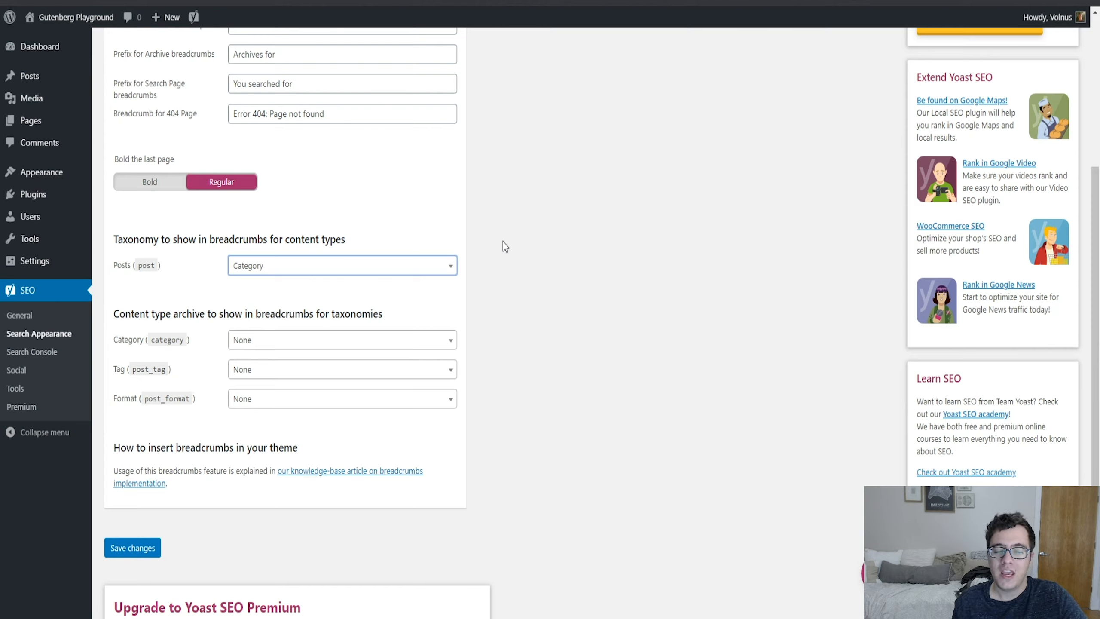
pyautogui.click(441, 261)
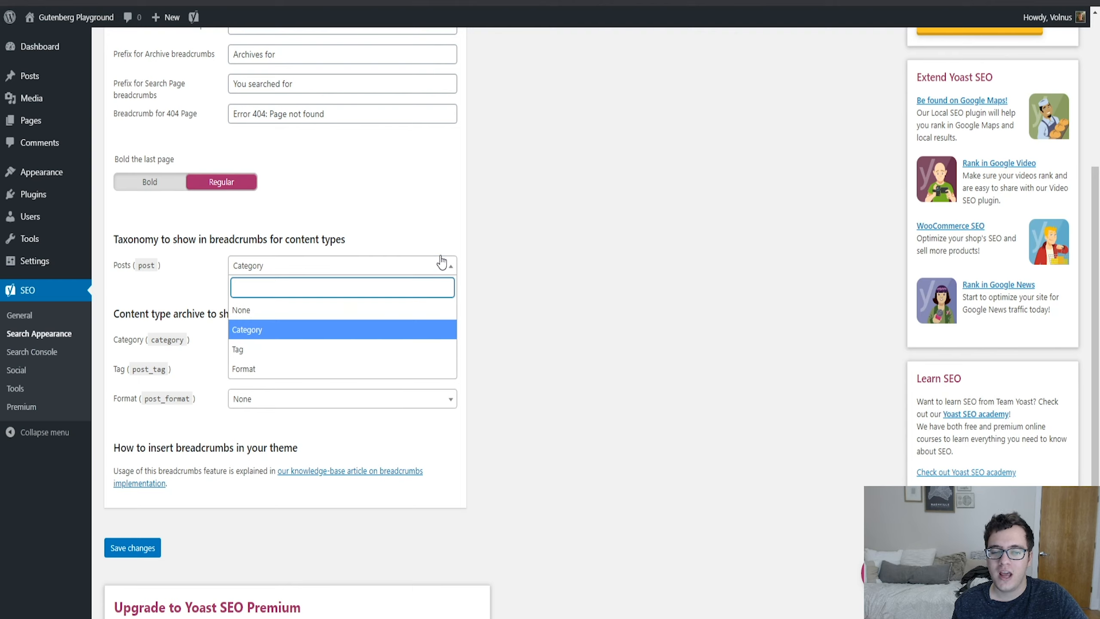
pyautogui.click(556, 279)
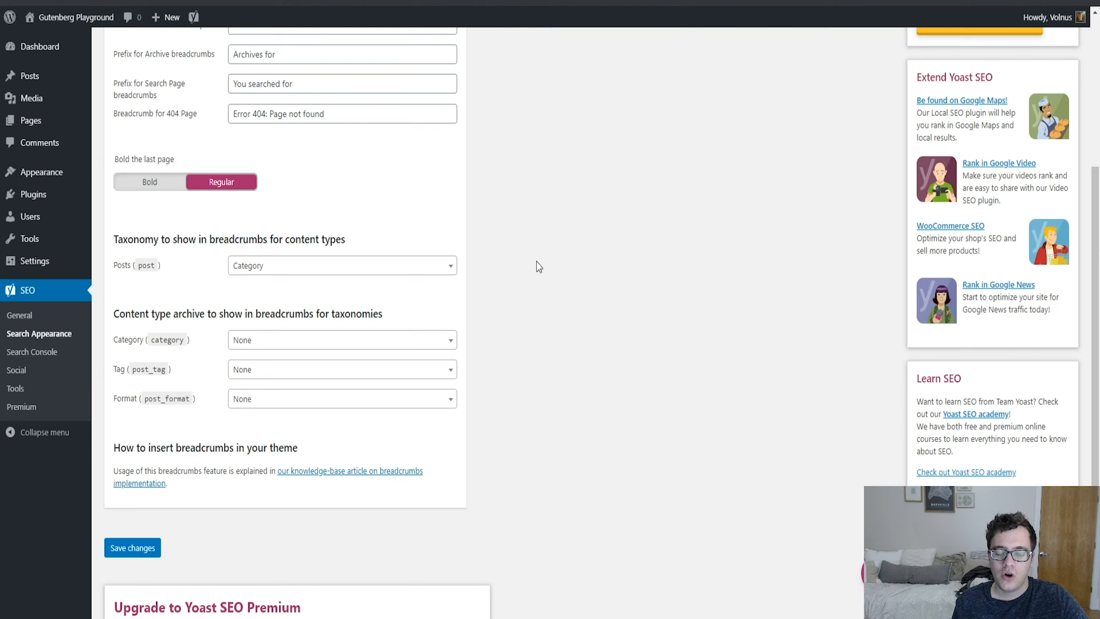
# - Check the content type archive options for the Category taxonomy and save the Breadcrumbs changes
pyautogui.click(400, 343)
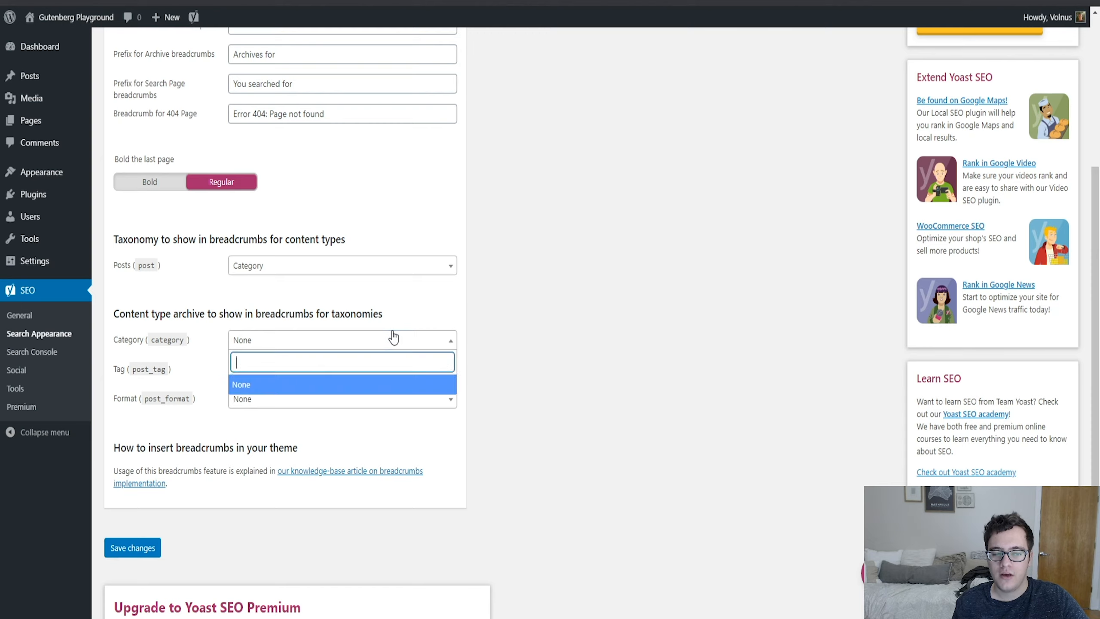
pyautogui.click(511, 345)
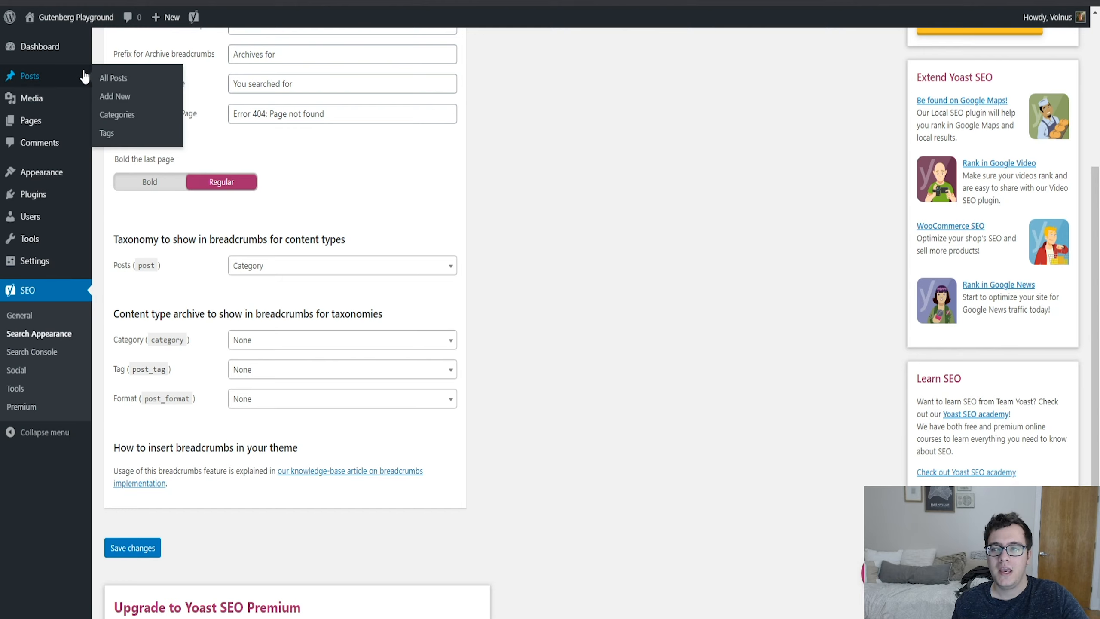
pyautogui.moveTo(77, 98)
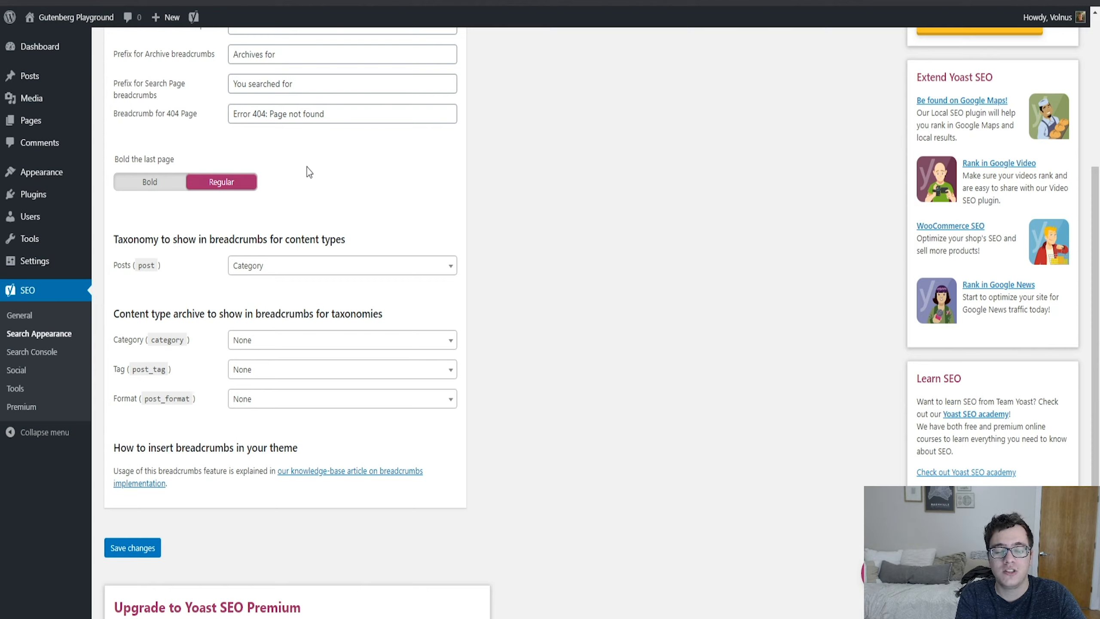
pyautogui.scroll(6, 306, 167)
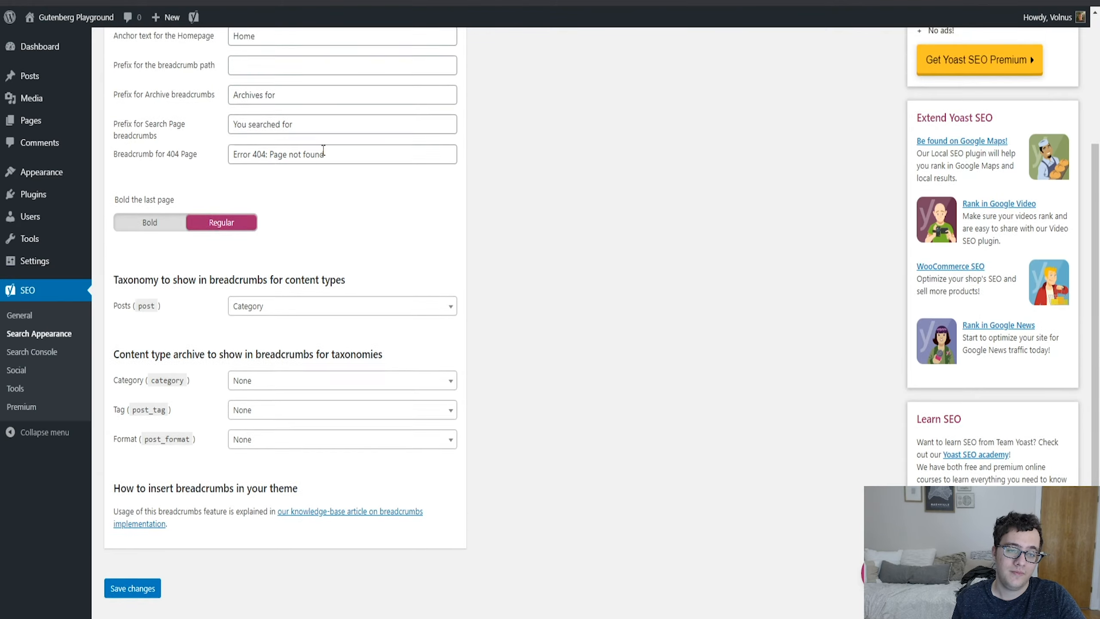
pyautogui.scroll(-8, 361, 97)
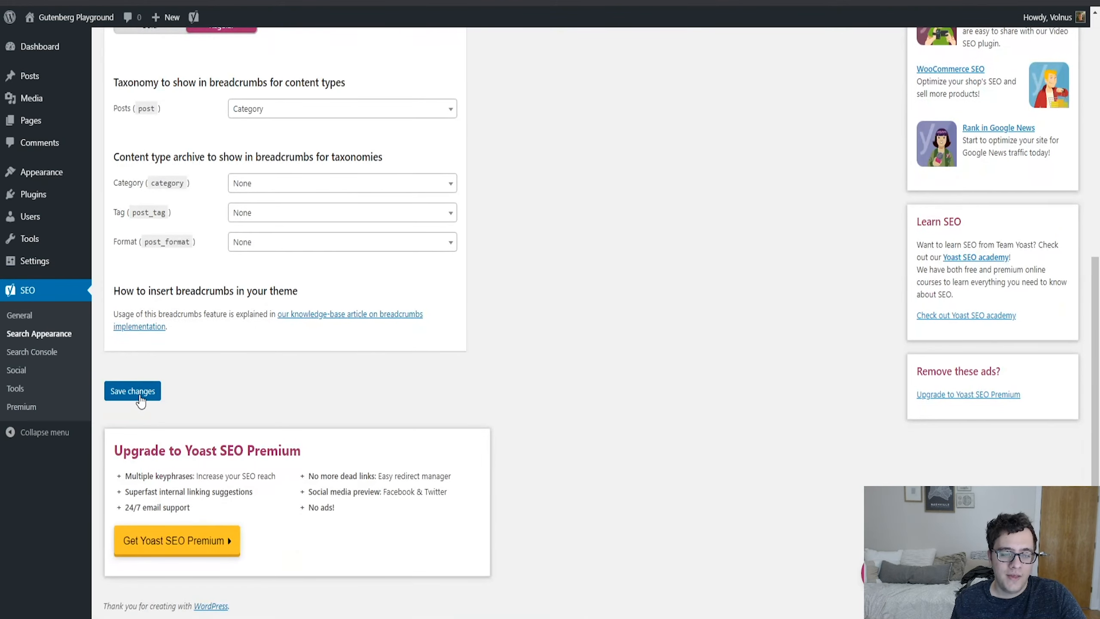
pyautogui.click(148, 392)
# - Review the RSS feed settings and their available variables, and open the Search Console page
pyautogui.scroll(8, 260, 260)
pyautogui.click(449, 79)
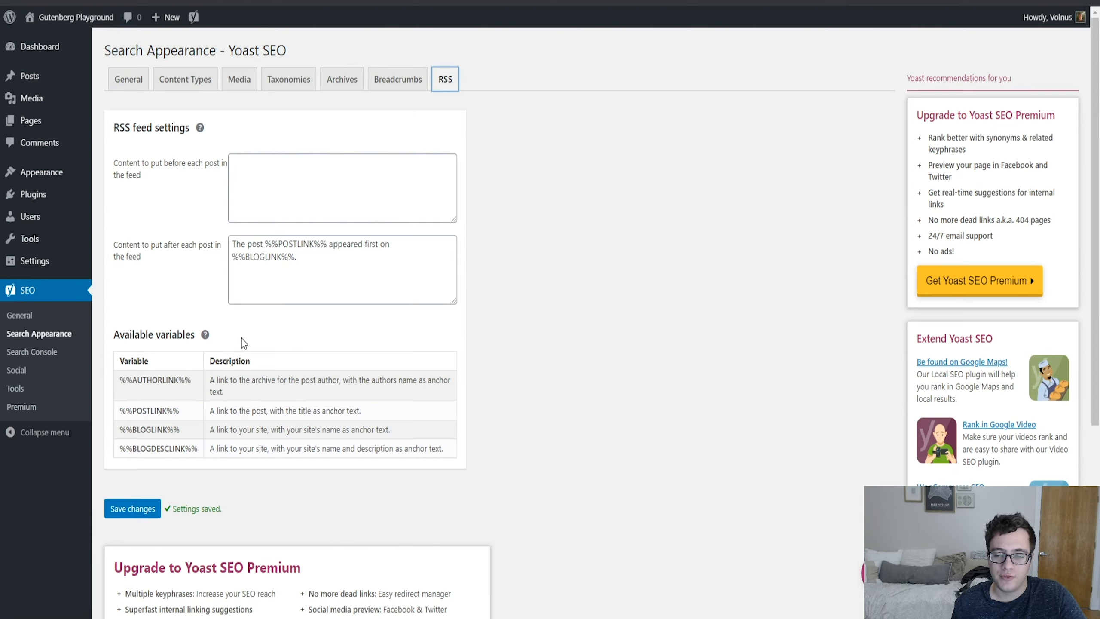
pyautogui.click(23, 359)
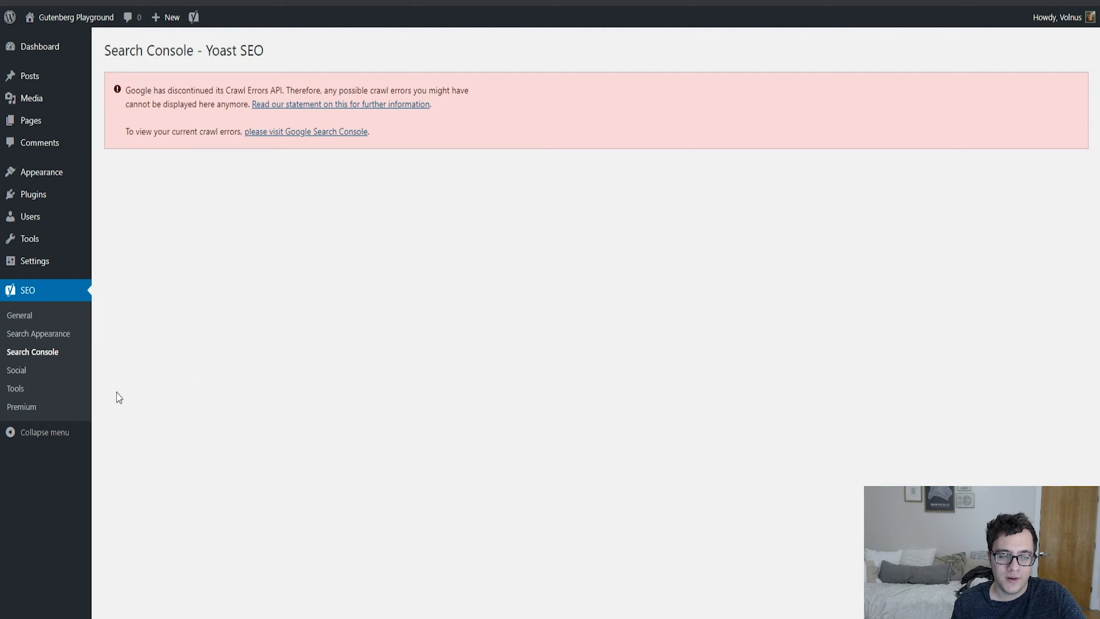
# - Review the Social settings for accounts, Facebook, Twitter default card types and Pinterest, and open Yoast's Tools page
pyautogui.click(64, 373)
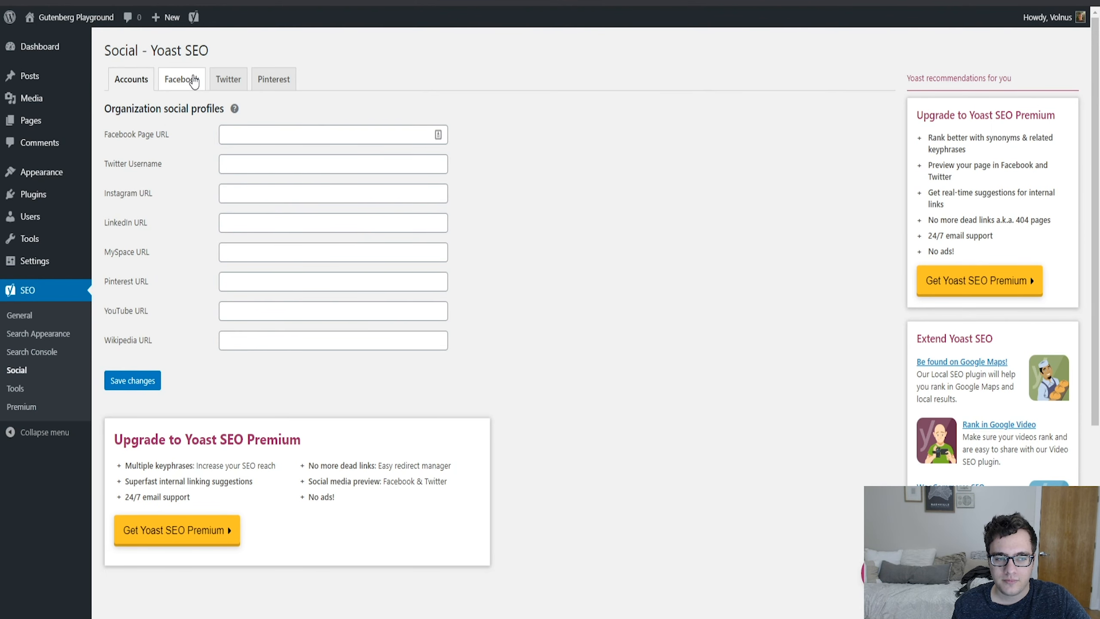
pyautogui.click(182, 80)
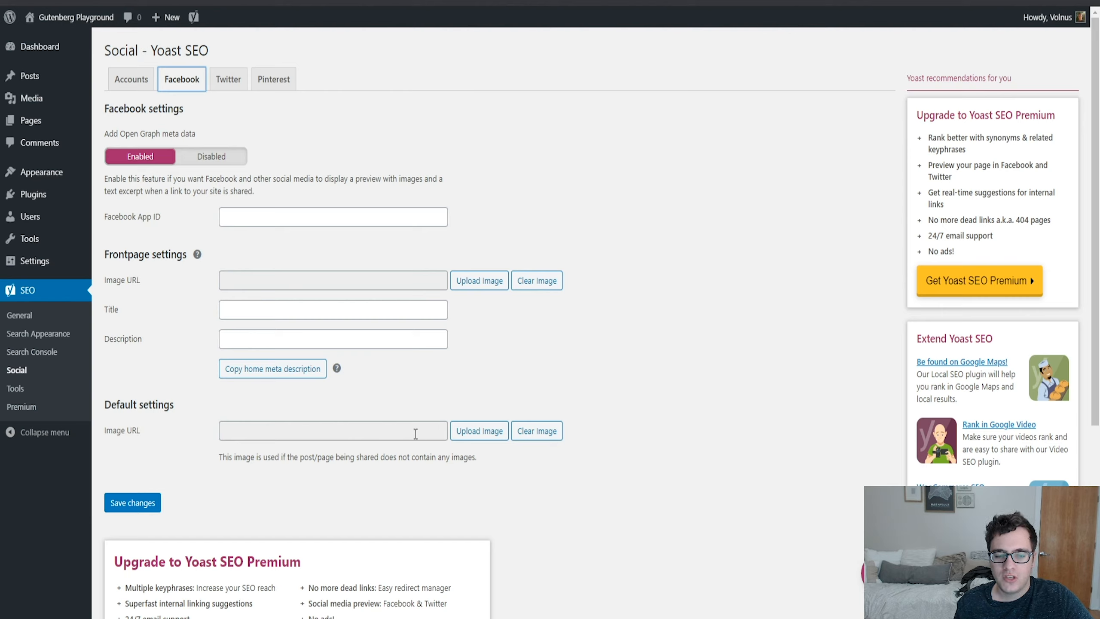
pyautogui.click(234, 83)
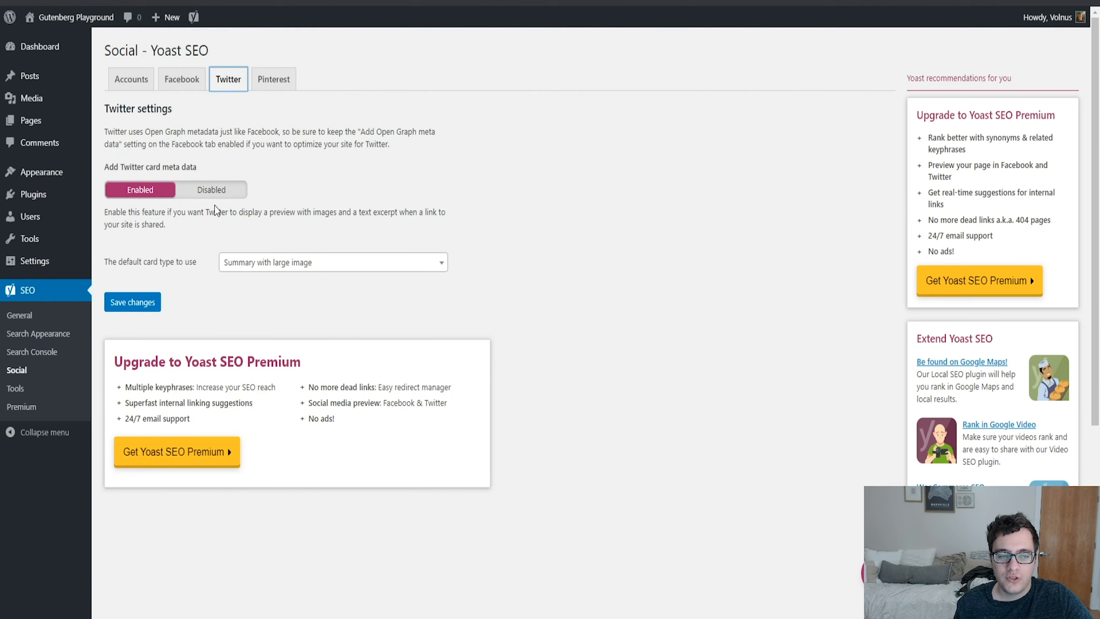
pyautogui.click(341, 262)
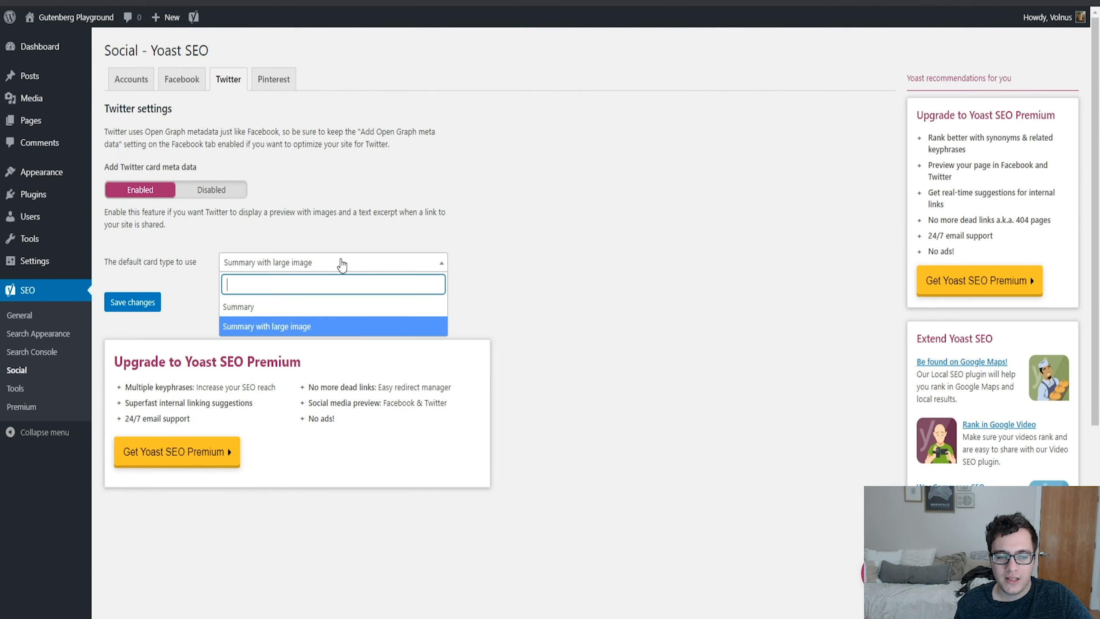
pyautogui.click(515, 256)
pyautogui.click(277, 82)
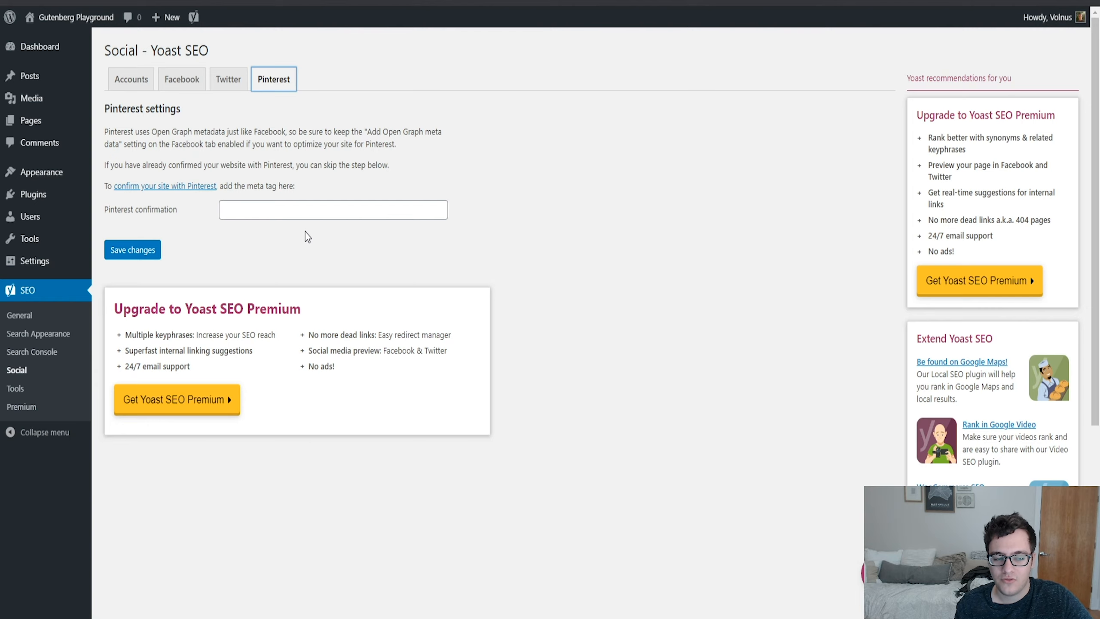
pyautogui.click(38, 387)
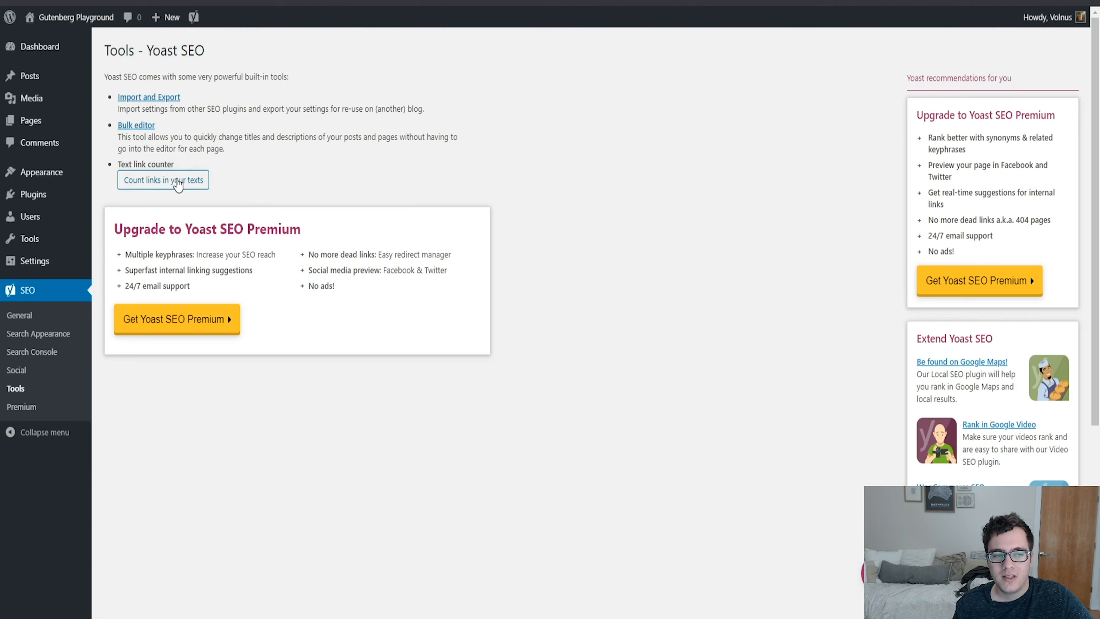
# - Run the text link counter on the site's texts, and look at the bulk editor's title table before returning to the tools list
pyautogui.click(178, 184)
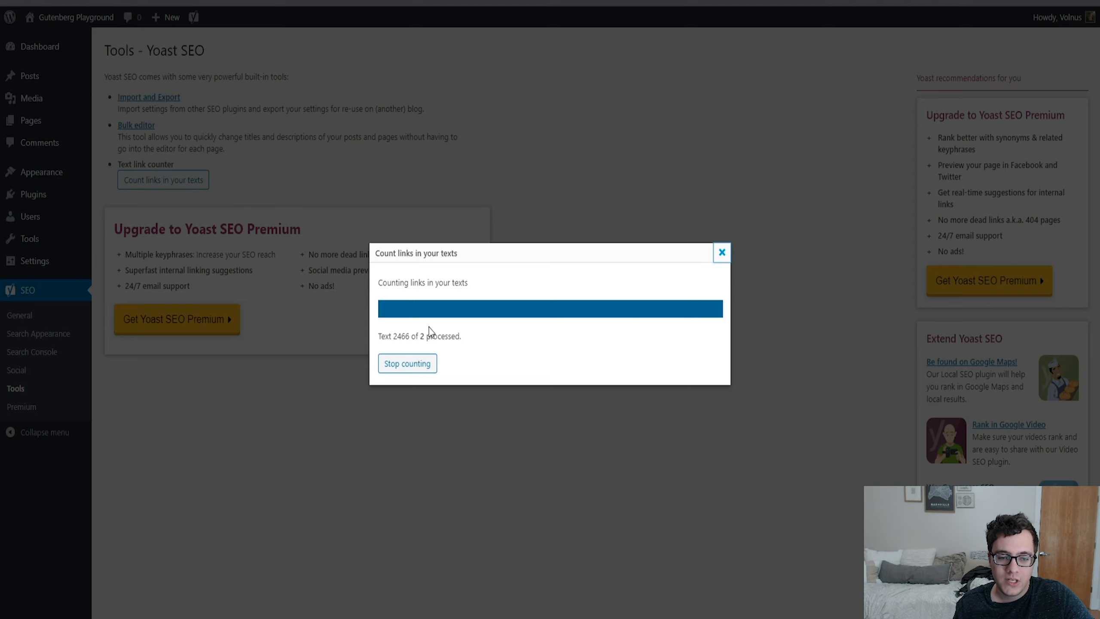
pyautogui.click(410, 363)
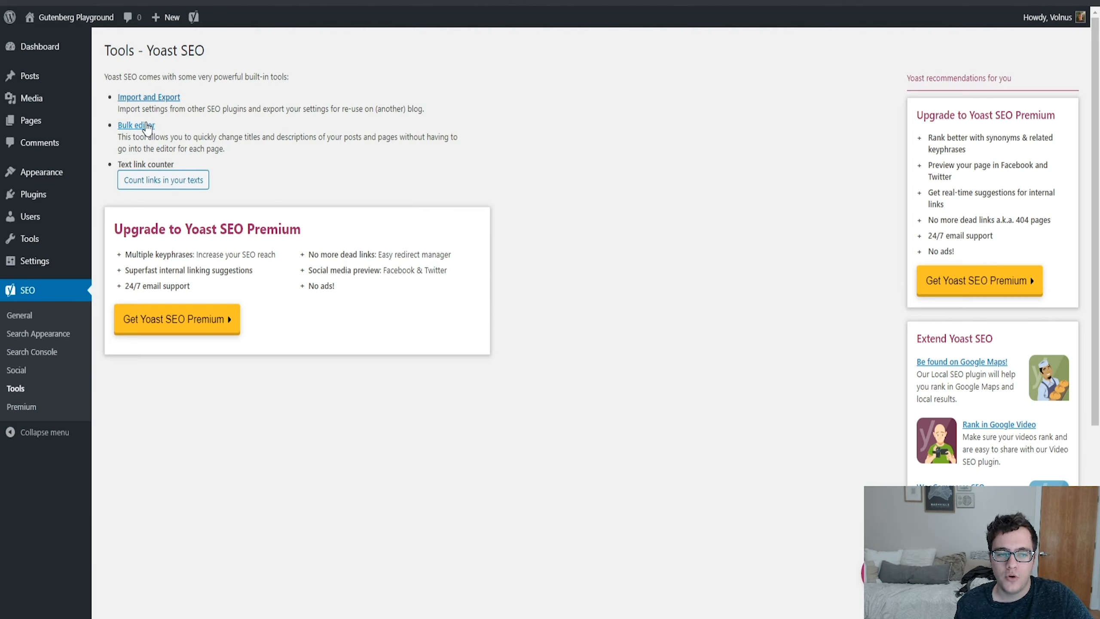
pyautogui.click(137, 125)
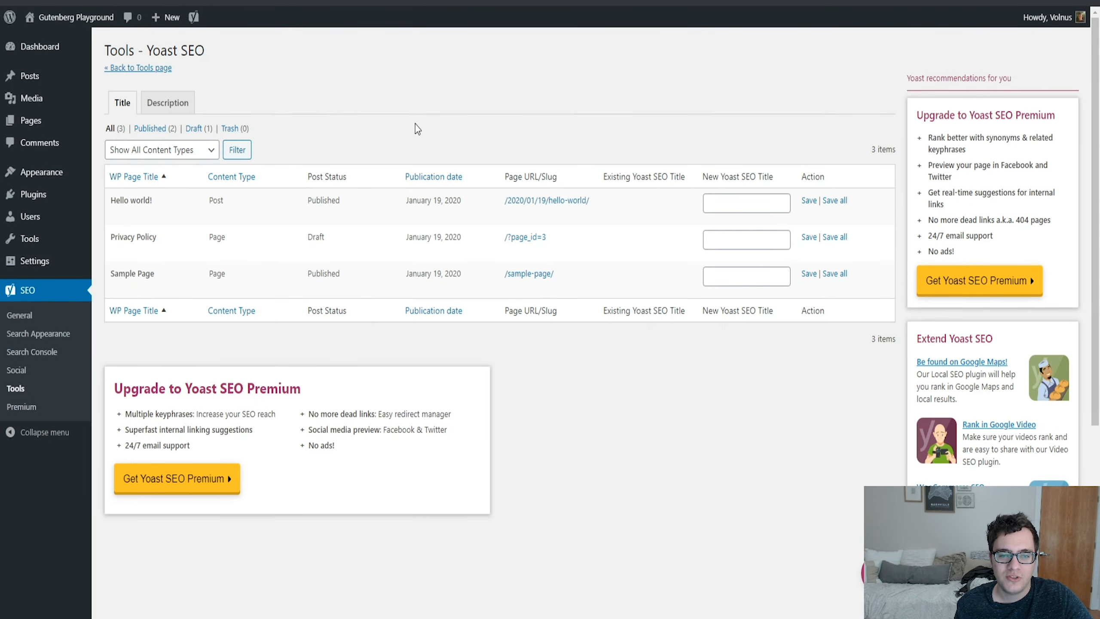
pyautogui.click(161, 113)
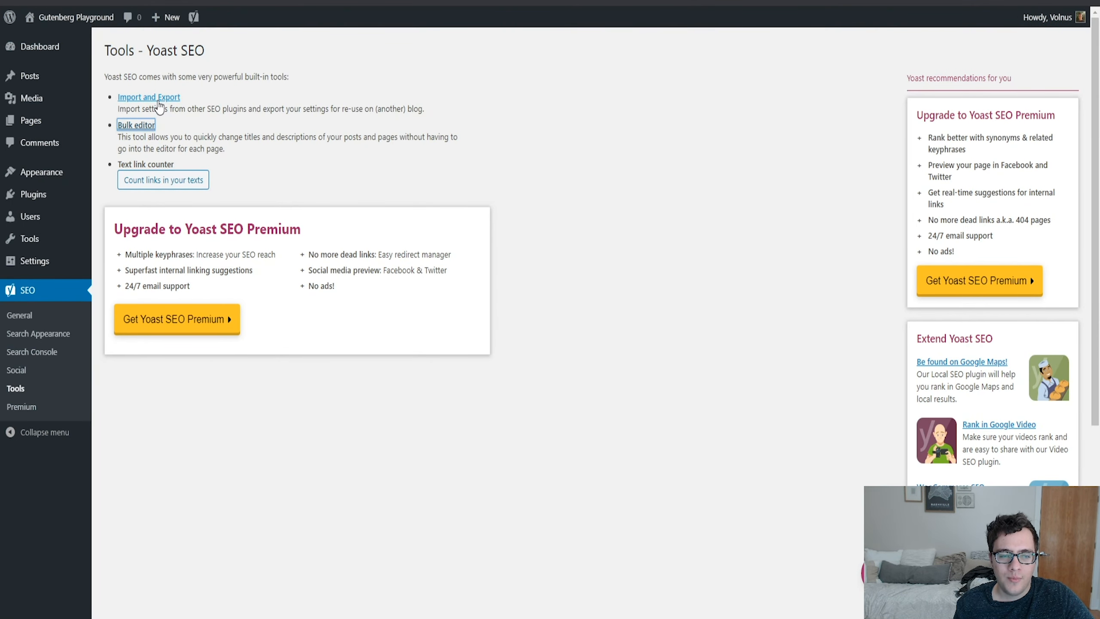
# - Review the Import and Export tool's options for importing settings, exporting settings and importing from other SEO plugins, and return to Yoast's Tools page
pyautogui.click(158, 99)
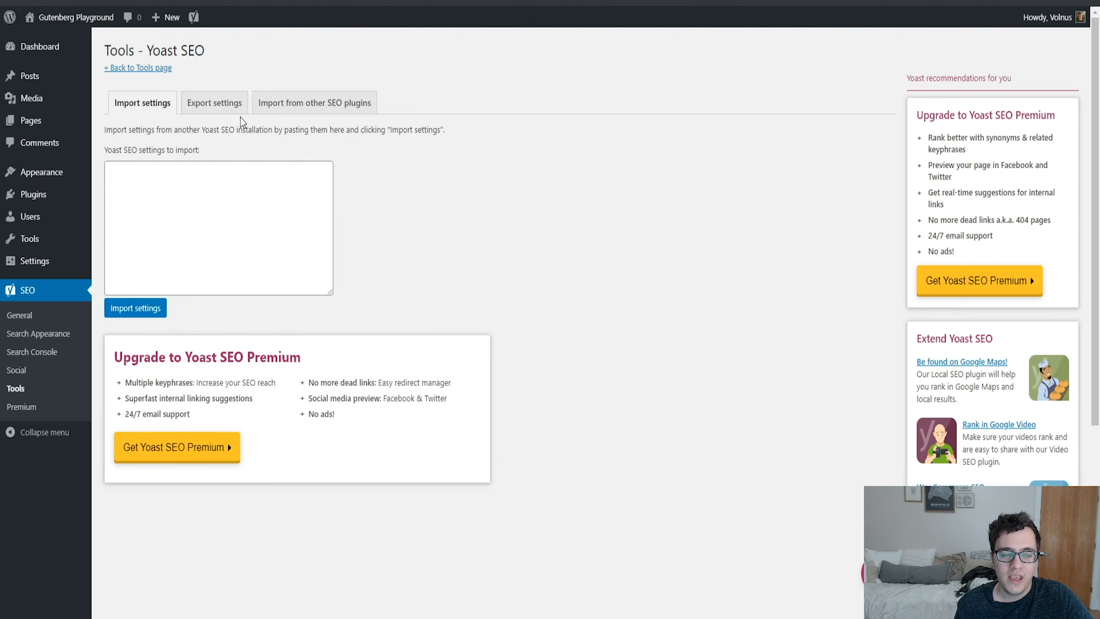
pyautogui.click(231, 195)
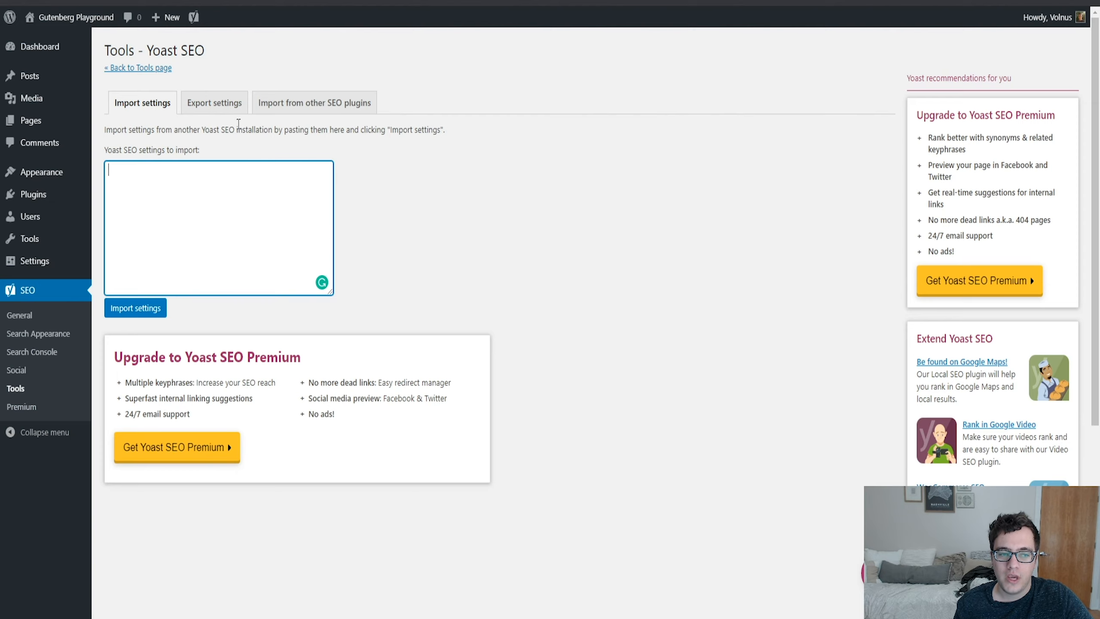
pyautogui.click(219, 106)
pyautogui.click(162, 106)
pyautogui.click(197, 192)
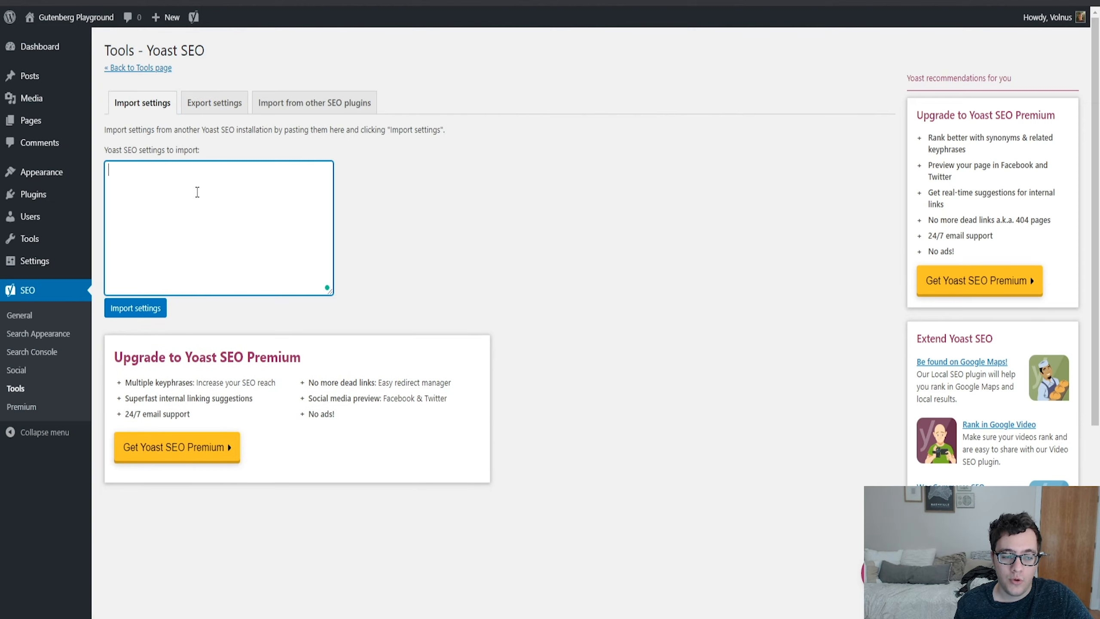
pyautogui.click(292, 106)
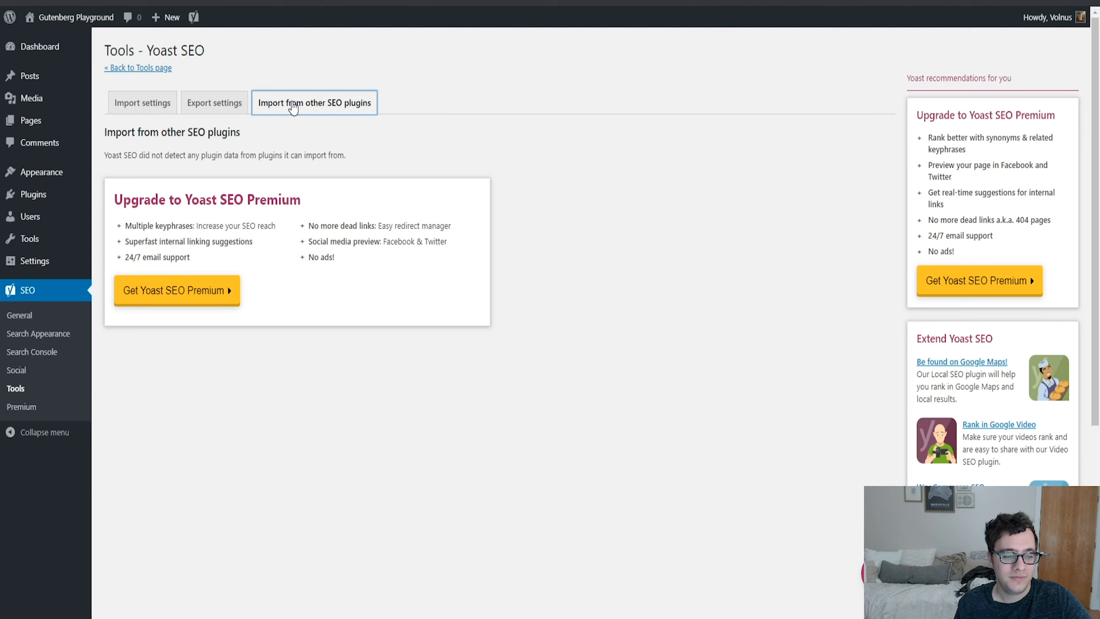
pyautogui.click(15, 389)
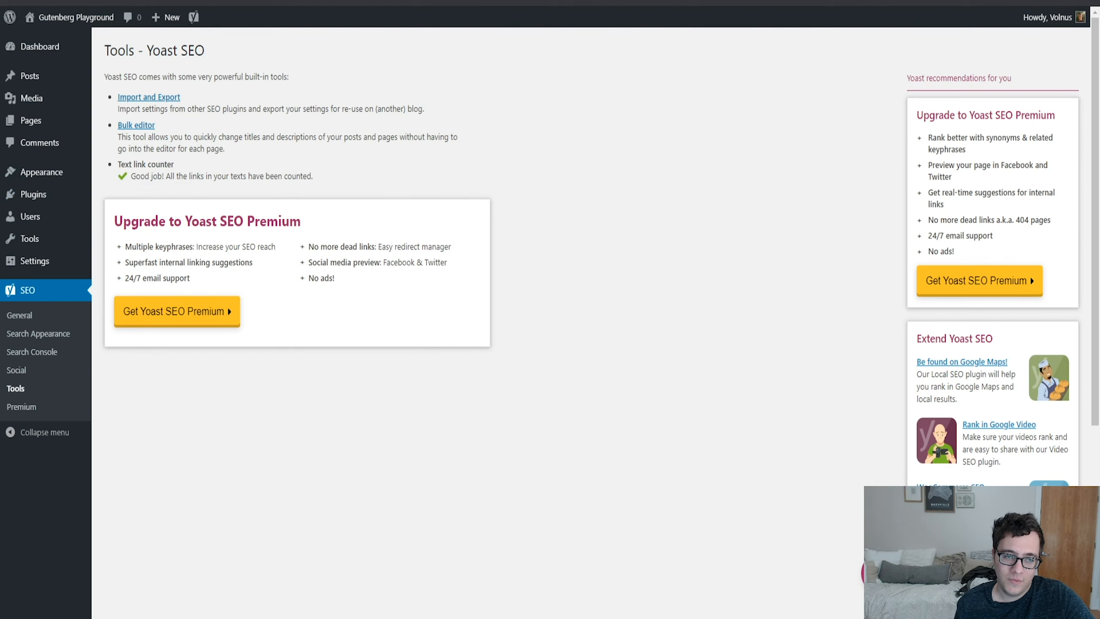
# - Open the "Hello world!" post from the posts list for editing and bring its Yoast SEO section into view
pyautogui.click(289, 2)
pyautogui.click(182, 2)
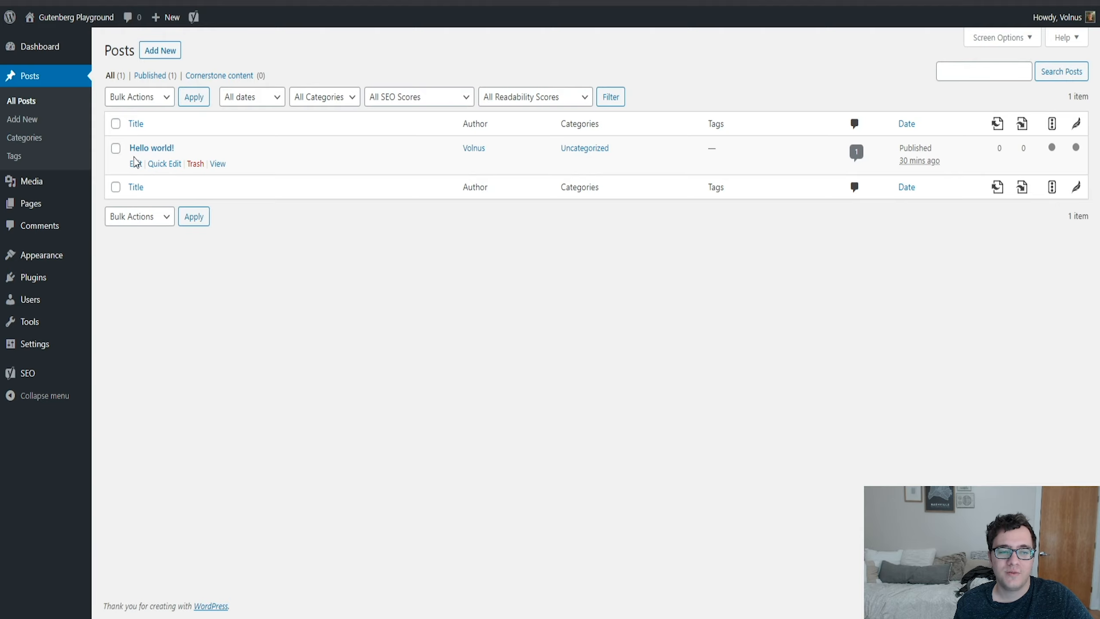
pyautogui.click(135, 164)
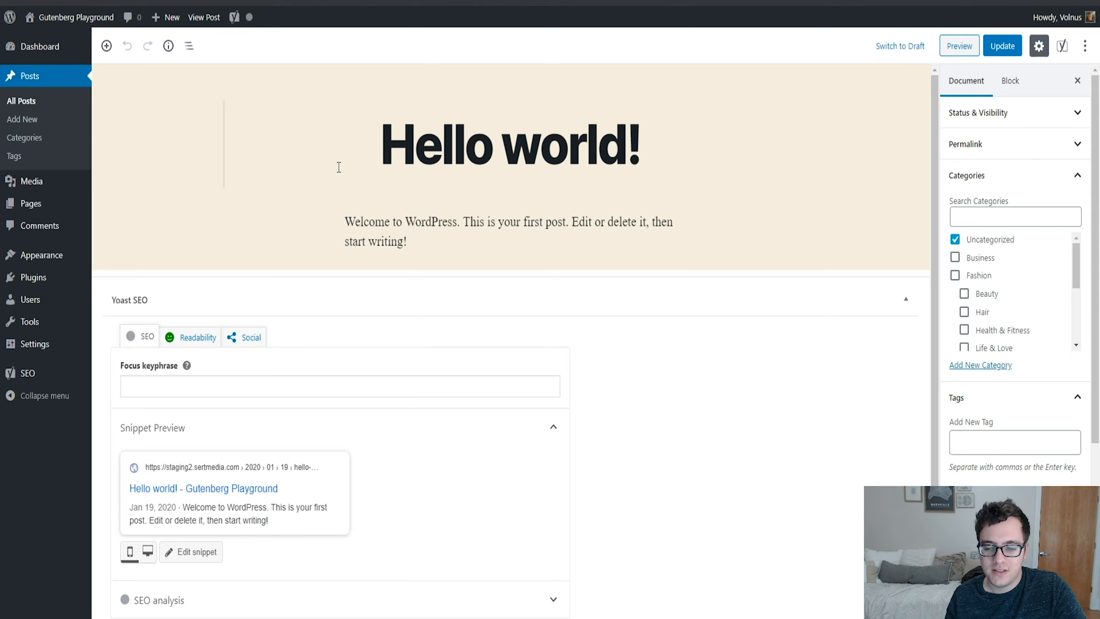
pyautogui.scroll(-3, 370, 258)
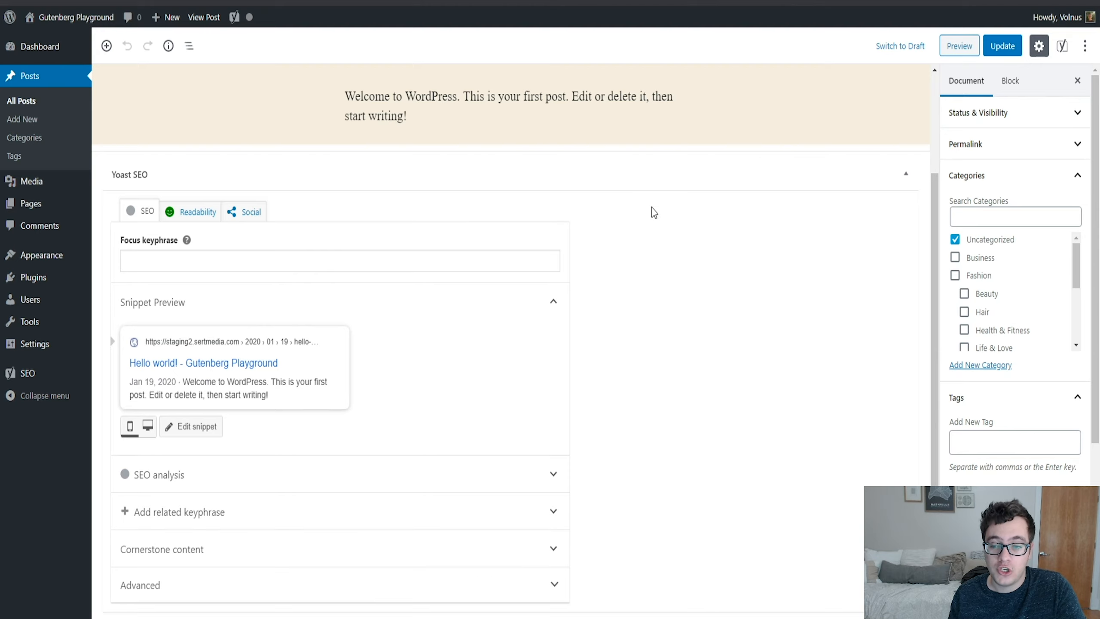
# - Review the post's Yoast SEO sidebar, covering cornerstone content, related keyphrase, SEO analysis and the snippet preview
pyautogui.click(1062, 46)
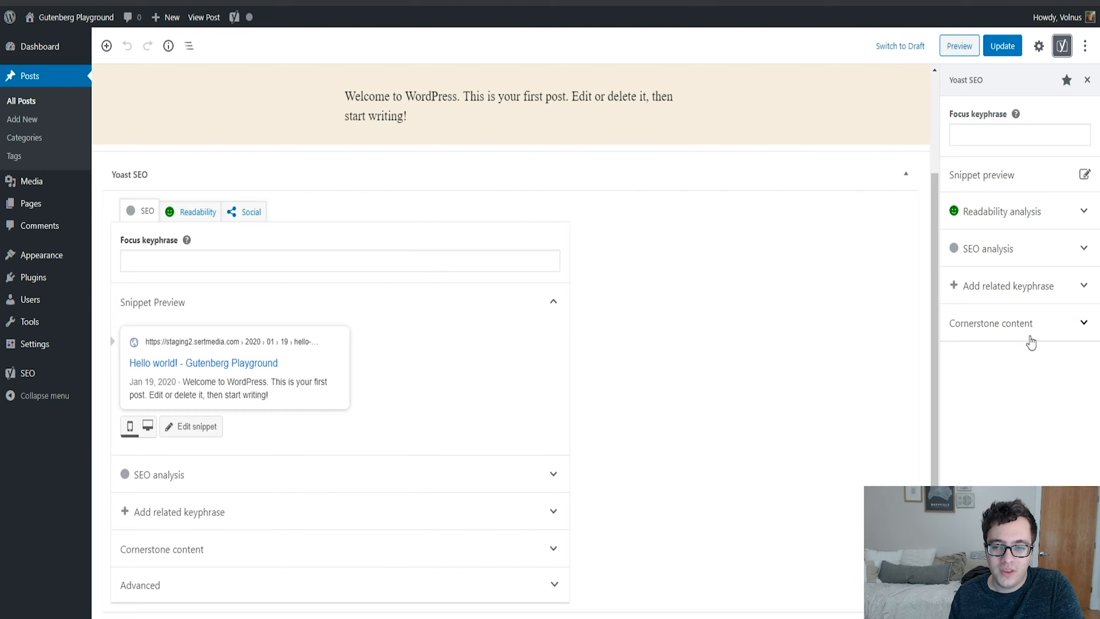
pyautogui.click(1019, 312)
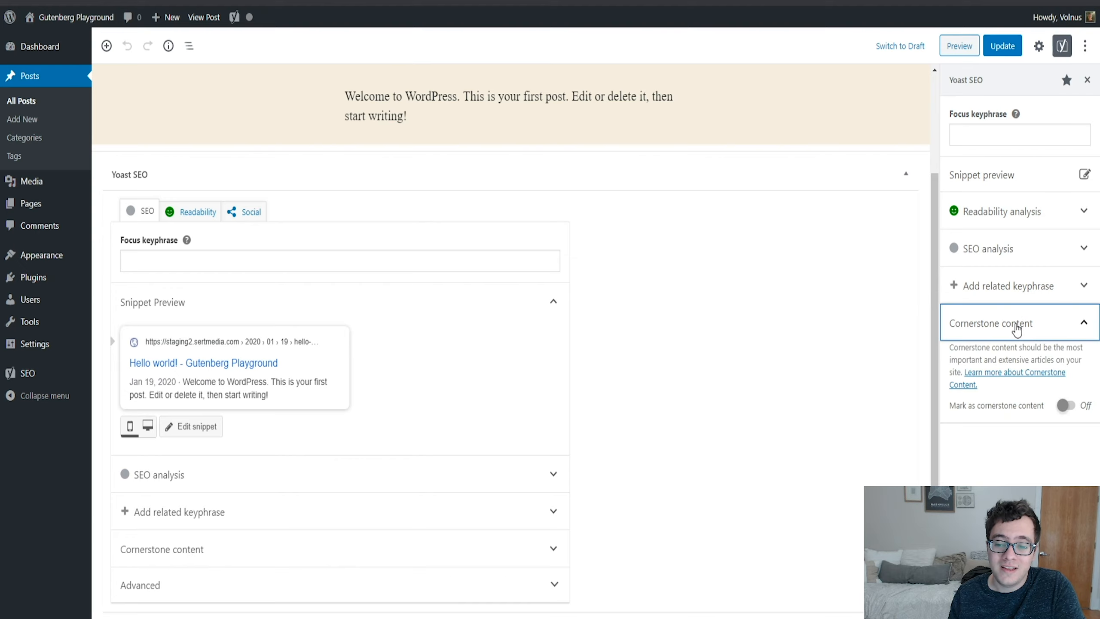
pyautogui.click(1019, 311)
pyautogui.click(1018, 291)
pyautogui.click(1014, 256)
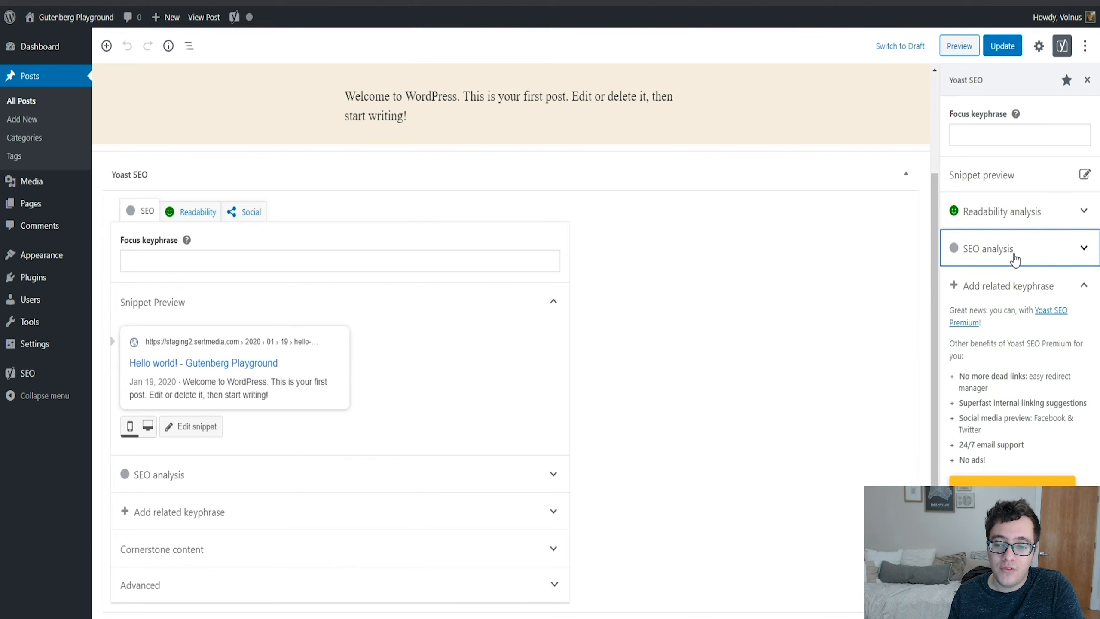
pyautogui.click(1048, 259)
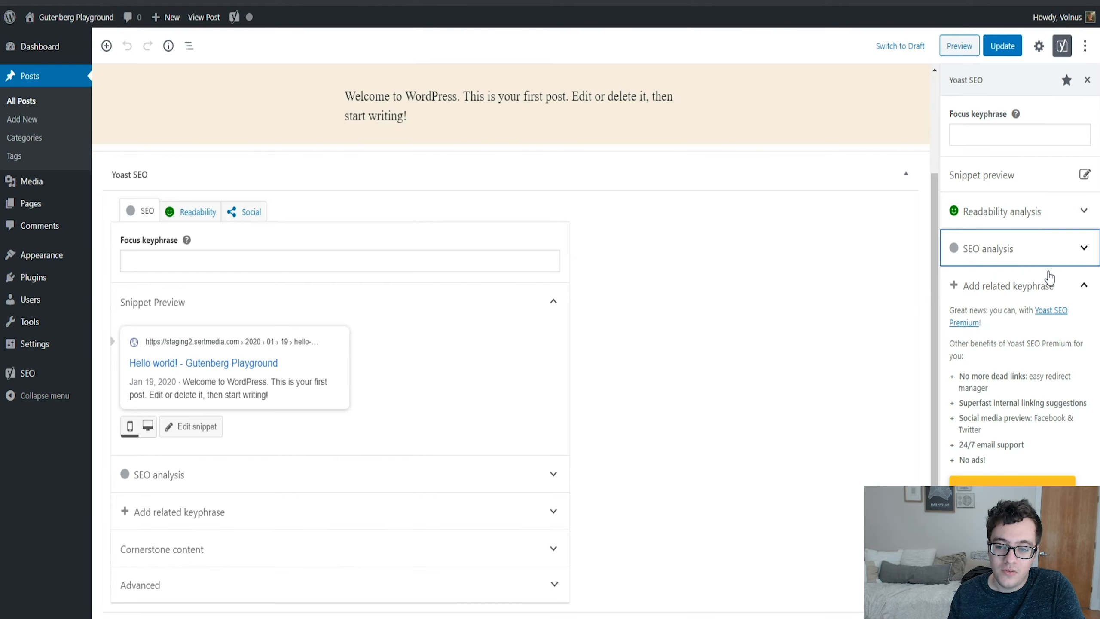
pyautogui.click(1084, 174)
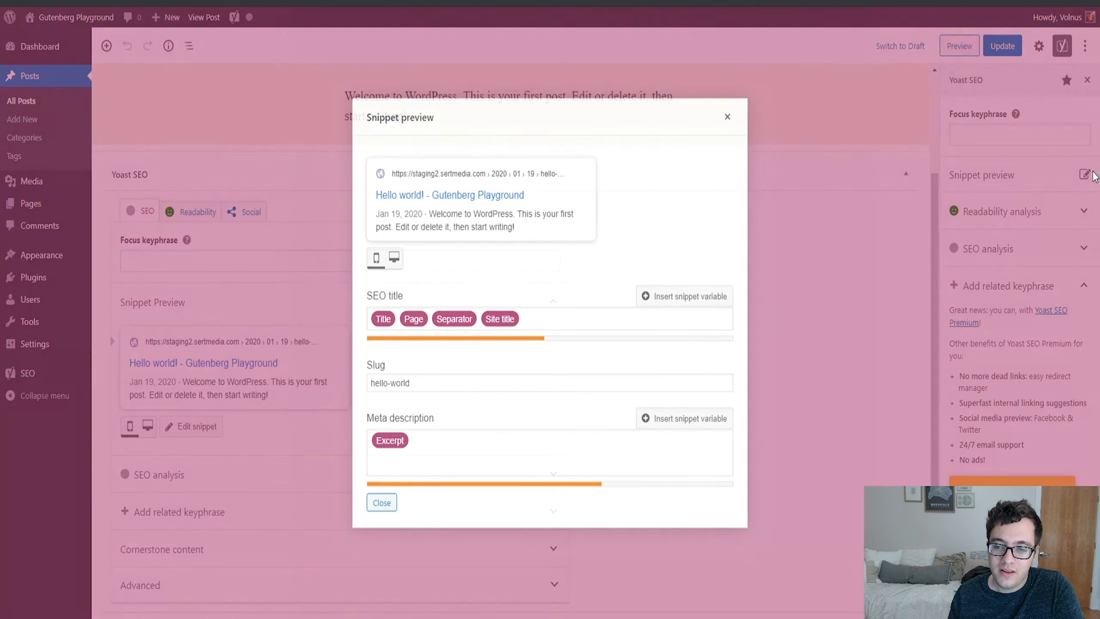
pyautogui.click(786, 161)
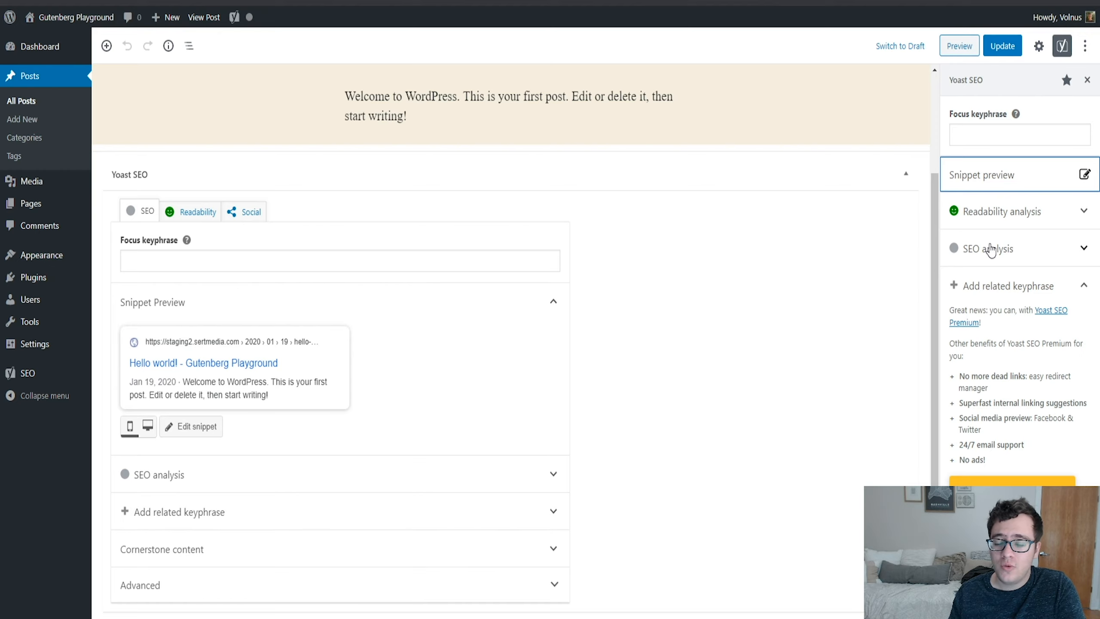
pyautogui.scroll(3, 986, 248)
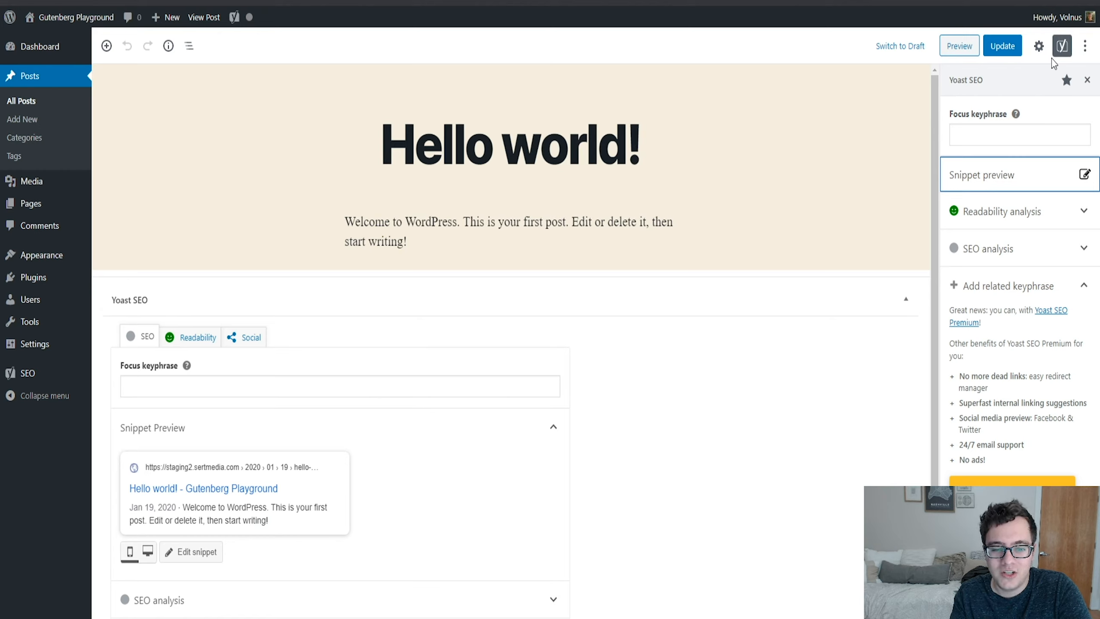
# - Try "WordPress" and "it" as the post's focus keyphrase, and clear the keyphrase again
pyautogui.click(248, 390)
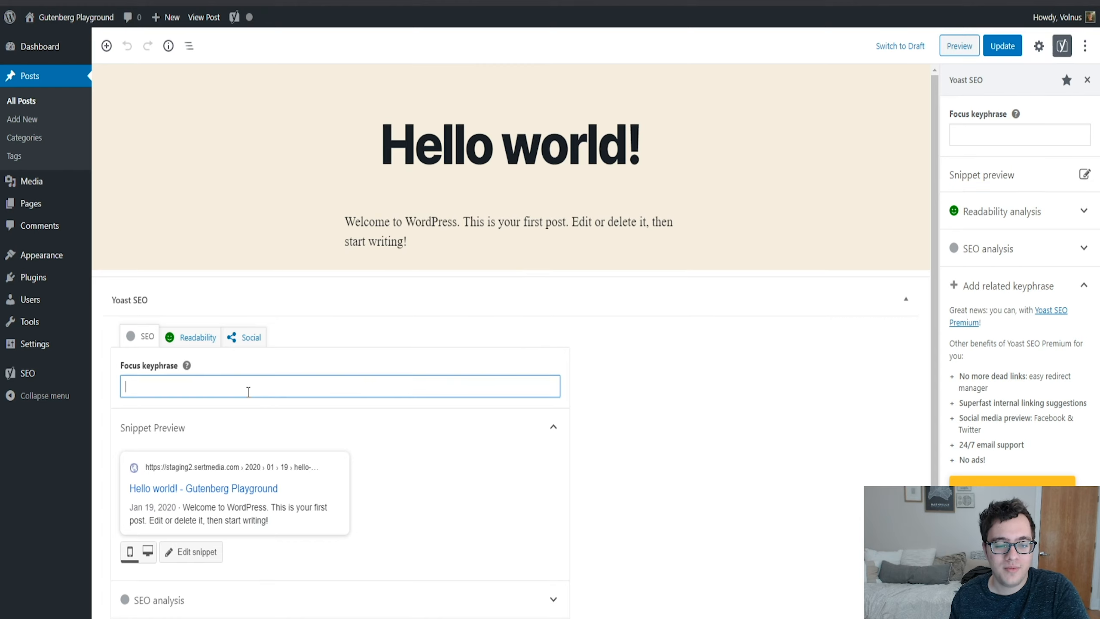
pyautogui.write('WordPress')
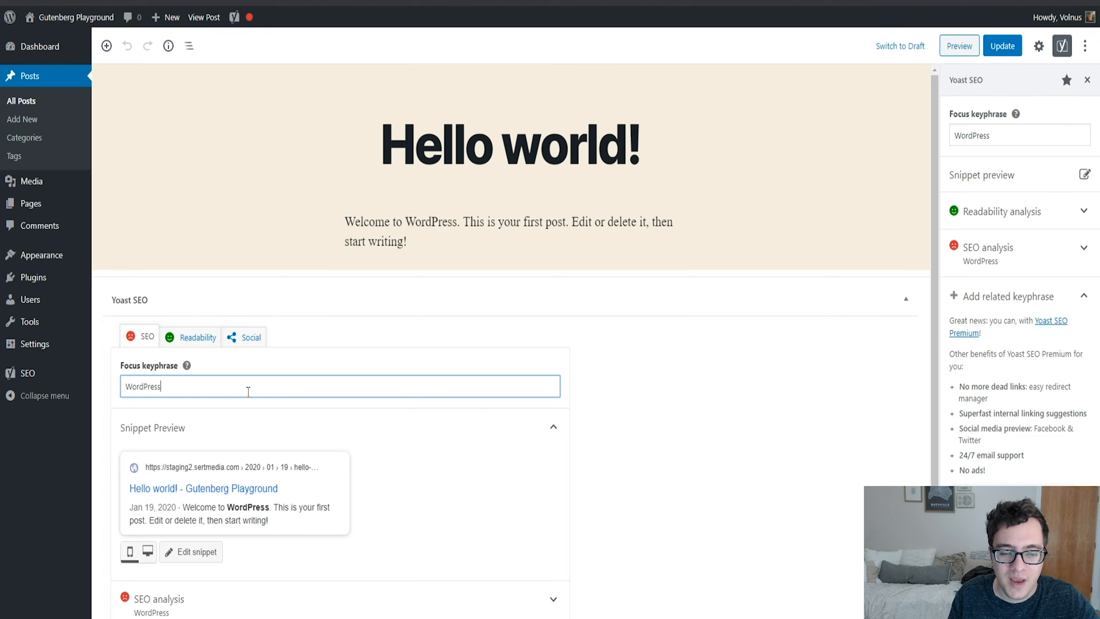
pyautogui.hotkey('ctrl', 'a')
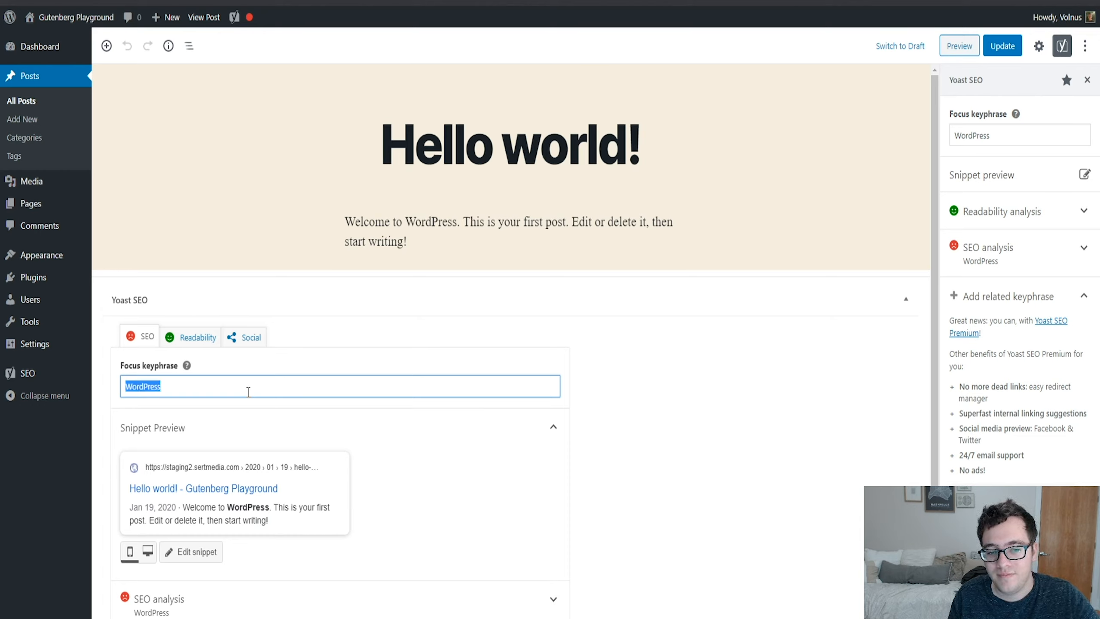
pyautogui.write('it')
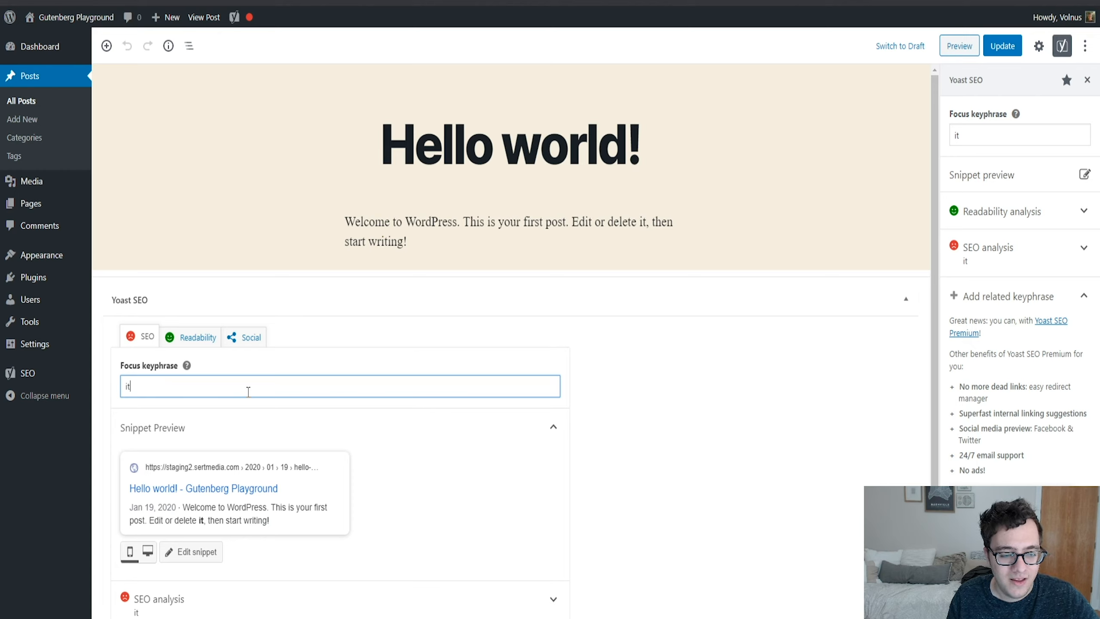
pyautogui.press('BackSpace')
pyautogui.press('BackSpace')
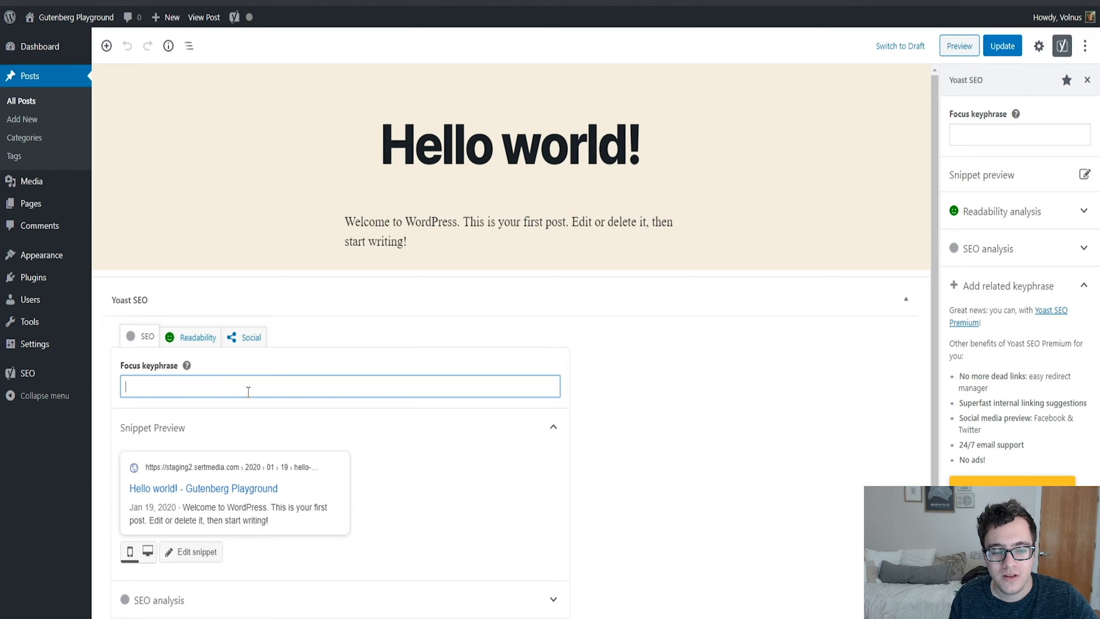
# - Set the focus keyphrase to "to" and add the word "to" at the paragraph's end and before "world!" in the post title
pyautogui.write('to')
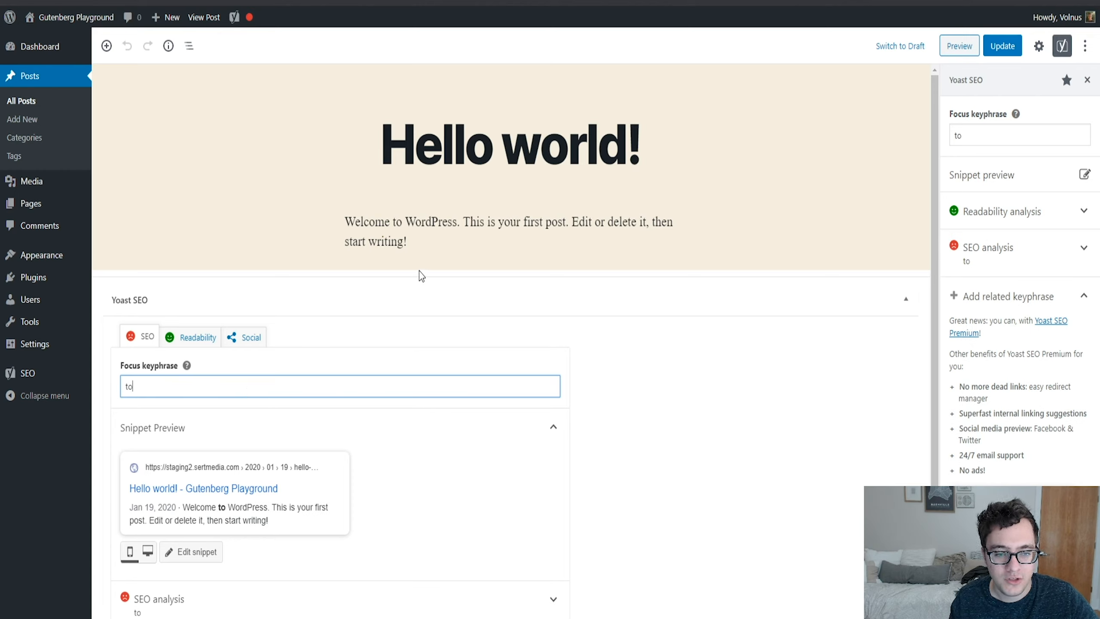
pyautogui.click(422, 236)
pyautogui.write('to')
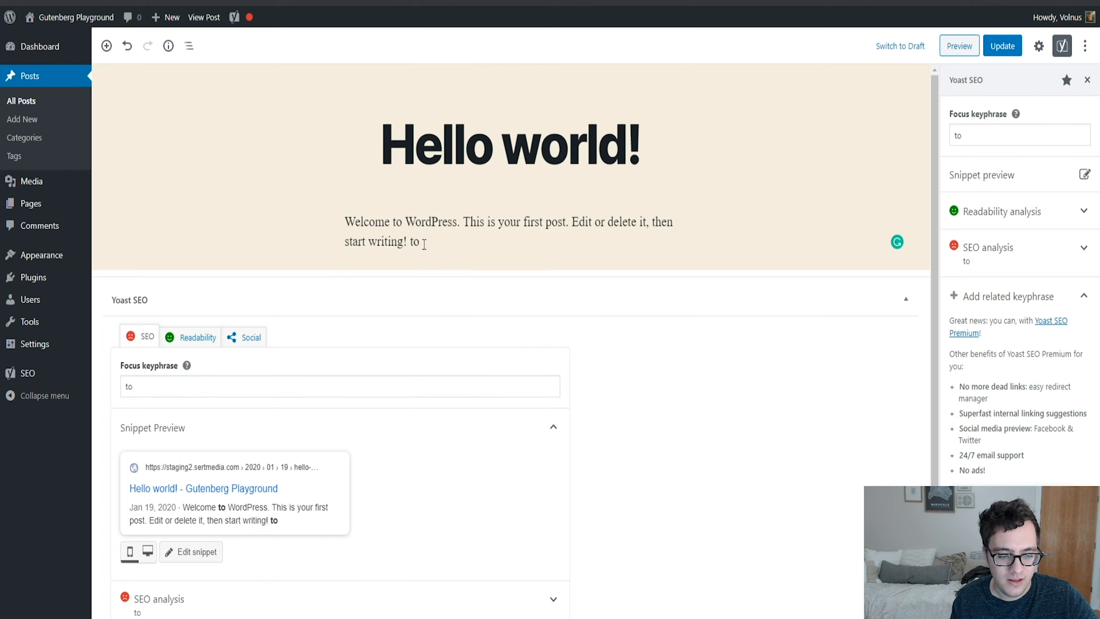
pyautogui.click(500, 145)
pyautogui.write('to')
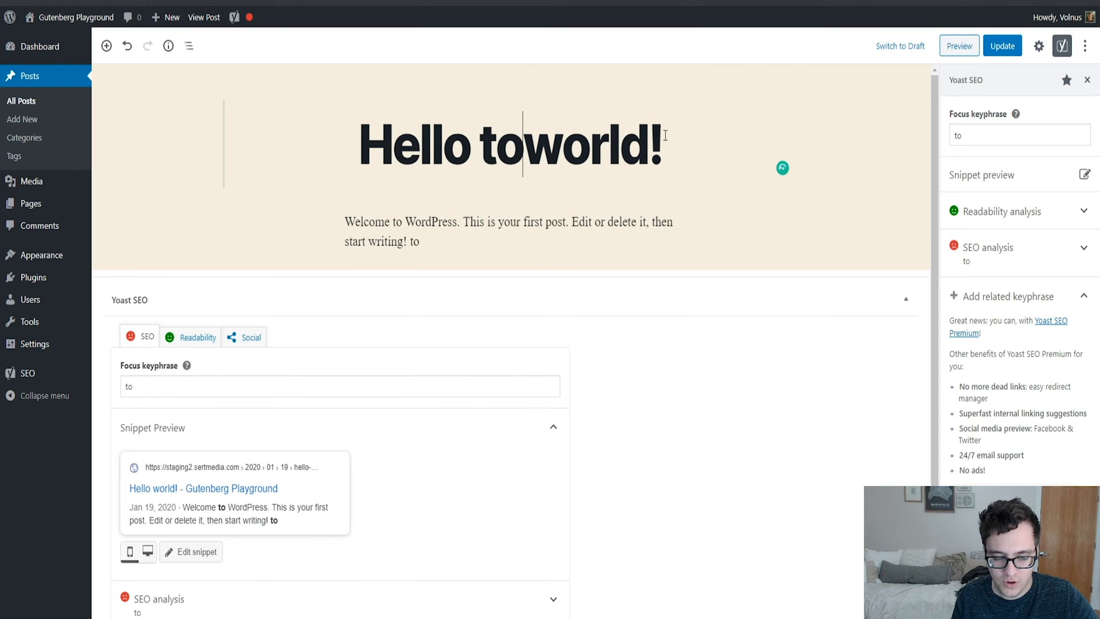
# - Expand the post's SEO analysis and examine its problems, improvements, considerations and good results for the keyphrase "to"
pyautogui.scroll(-3, 440, 292)
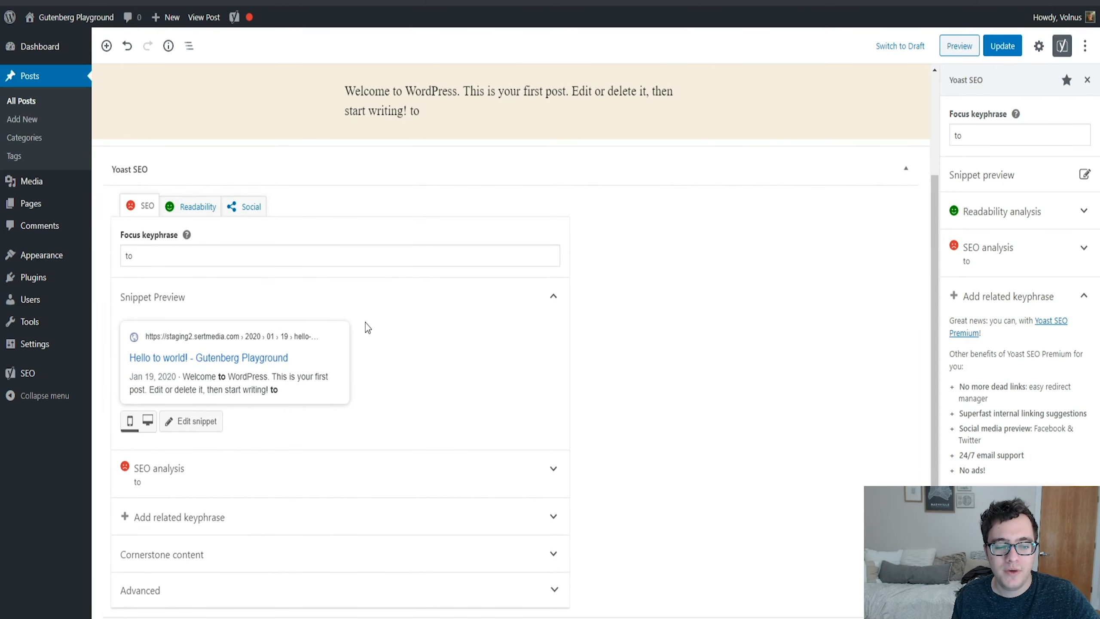
pyautogui.click(286, 462)
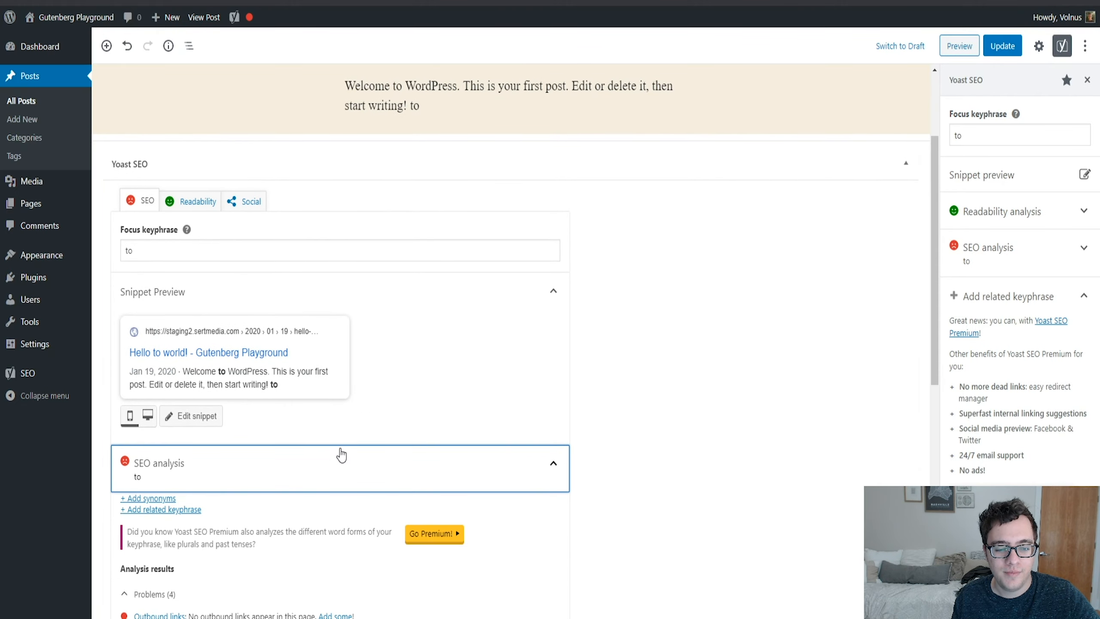
pyautogui.scroll(-6, 400, 408)
pyautogui.scroll(8, 394, 390)
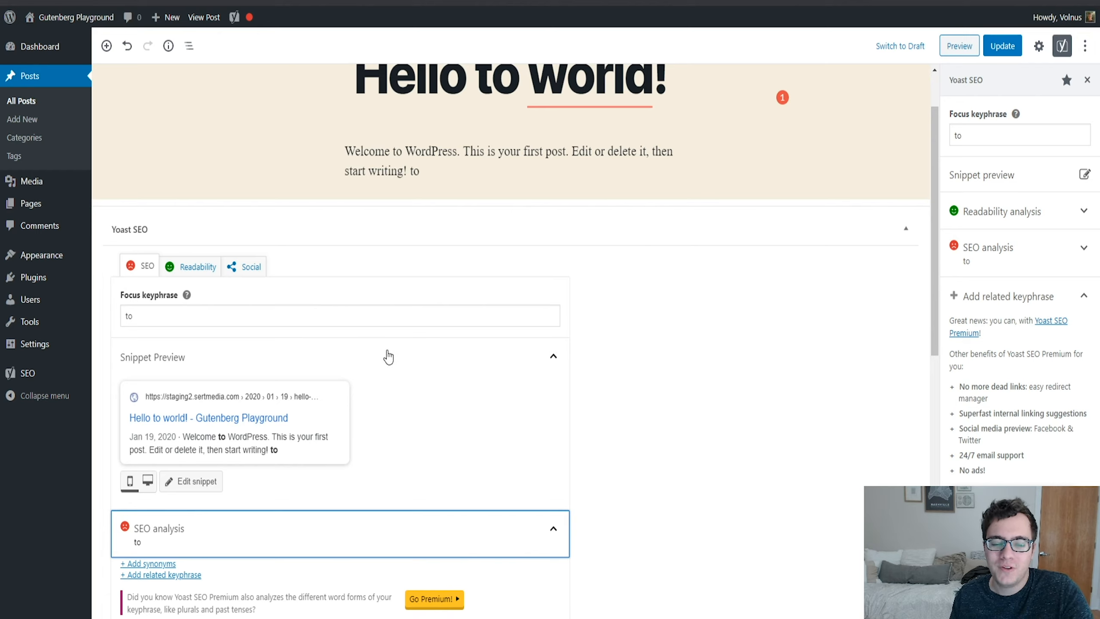
pyautogui.tripleClick(411, 320)
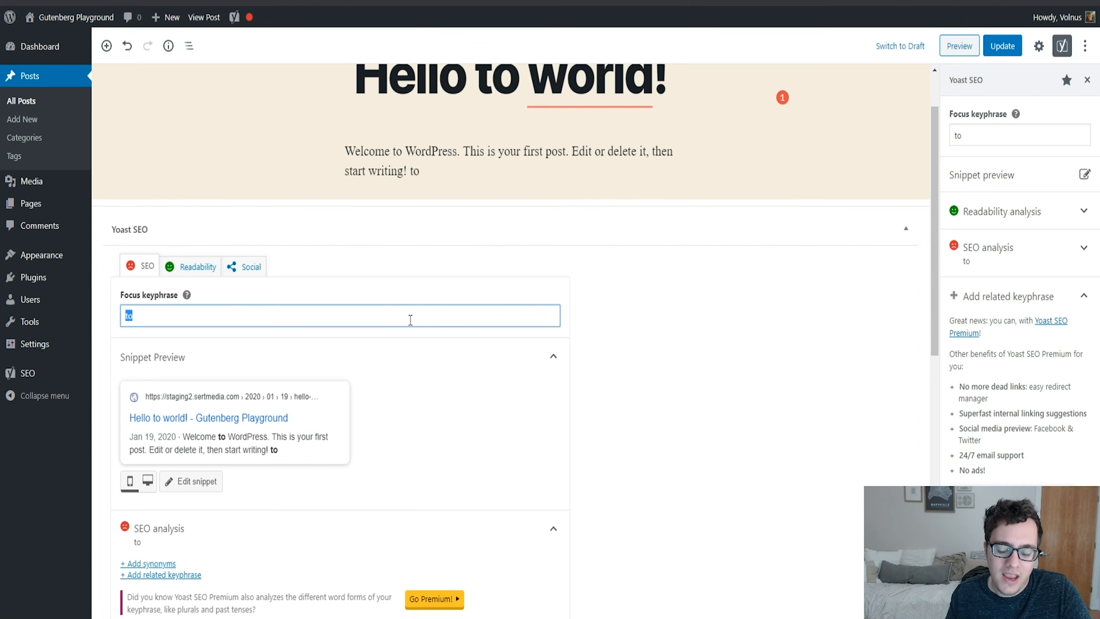
pyautogui.scroll(-5, 410, 320)
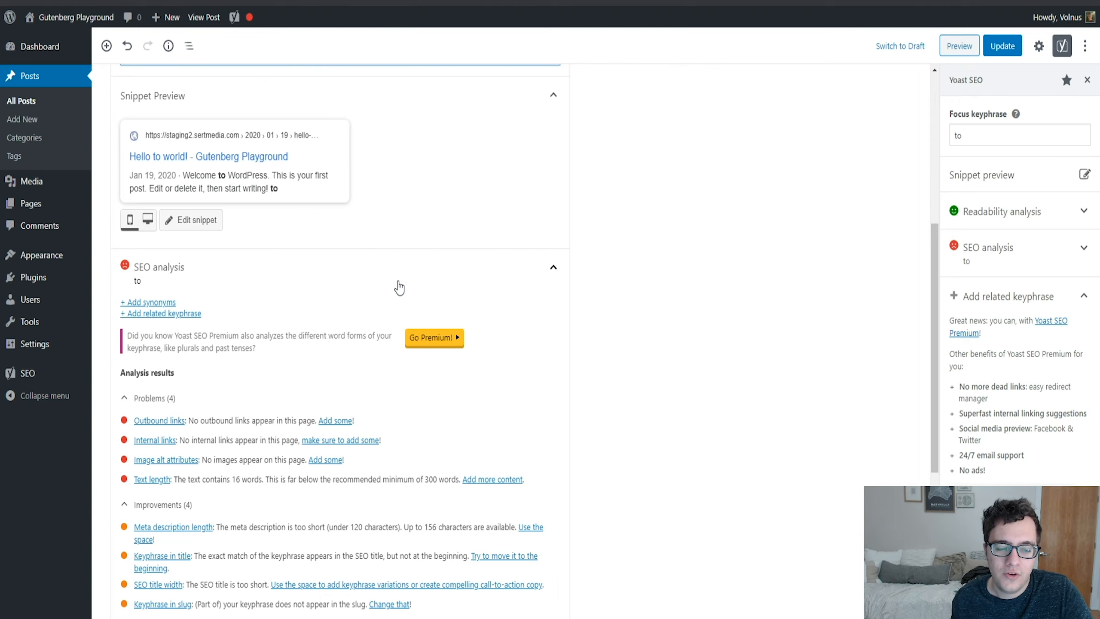
pyautogui.scroll(-5, 446, 310)
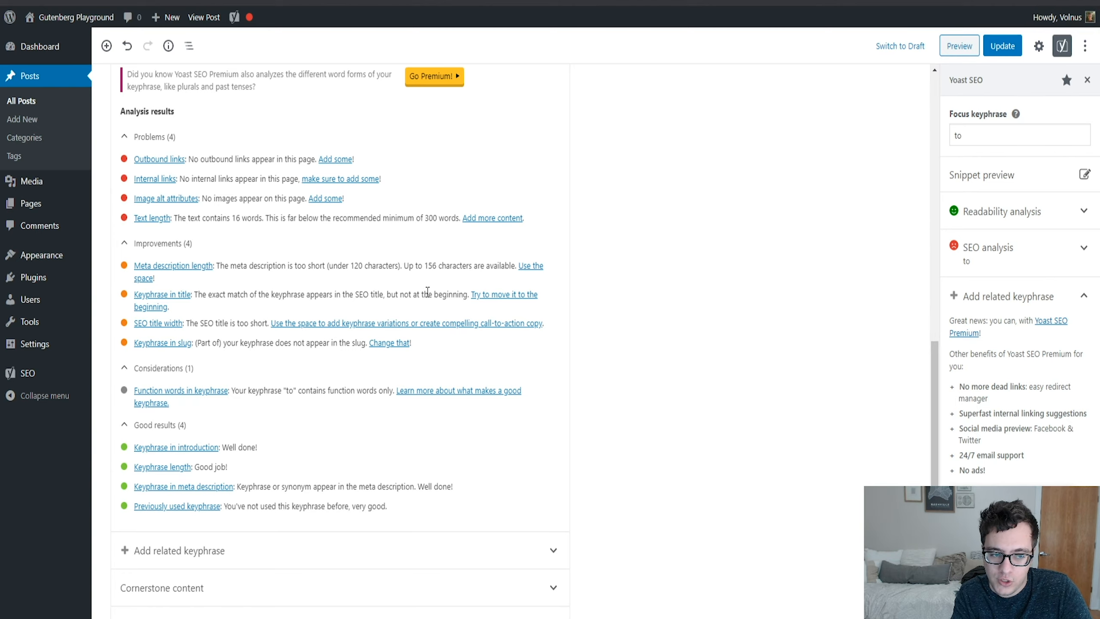
pyautogui.scroll(10, 427, 291)
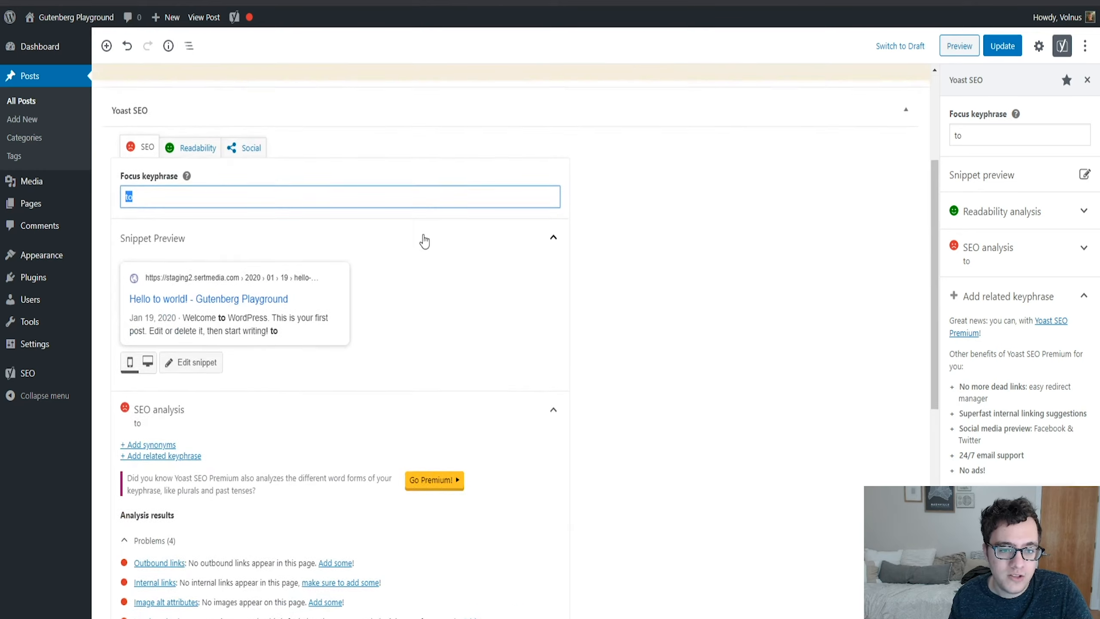
pyautogui.scroll(-10, 426, 262)
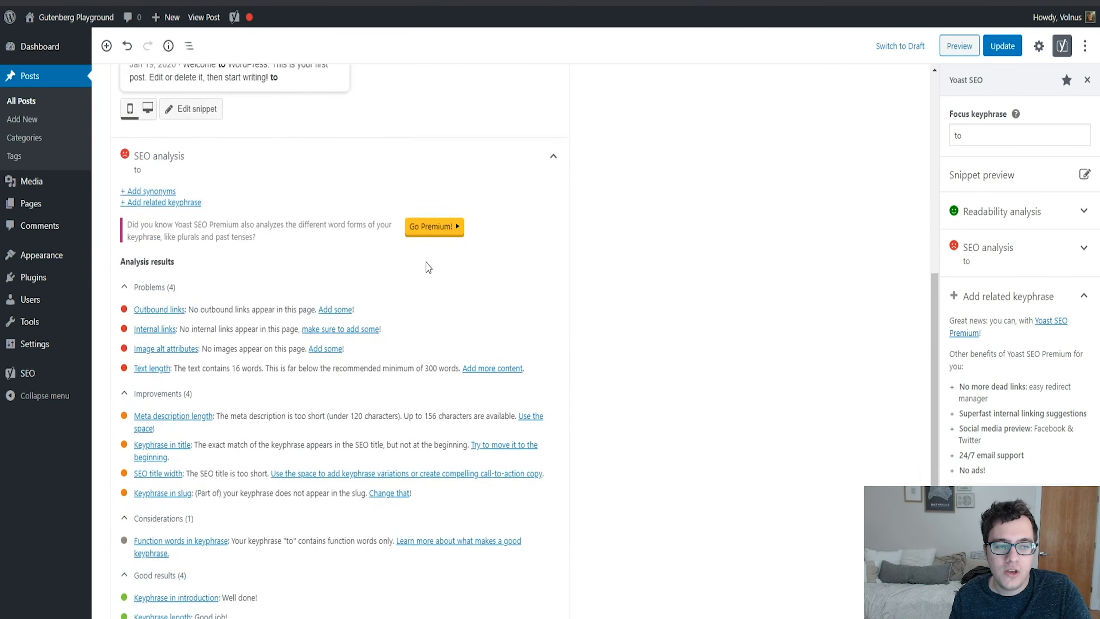
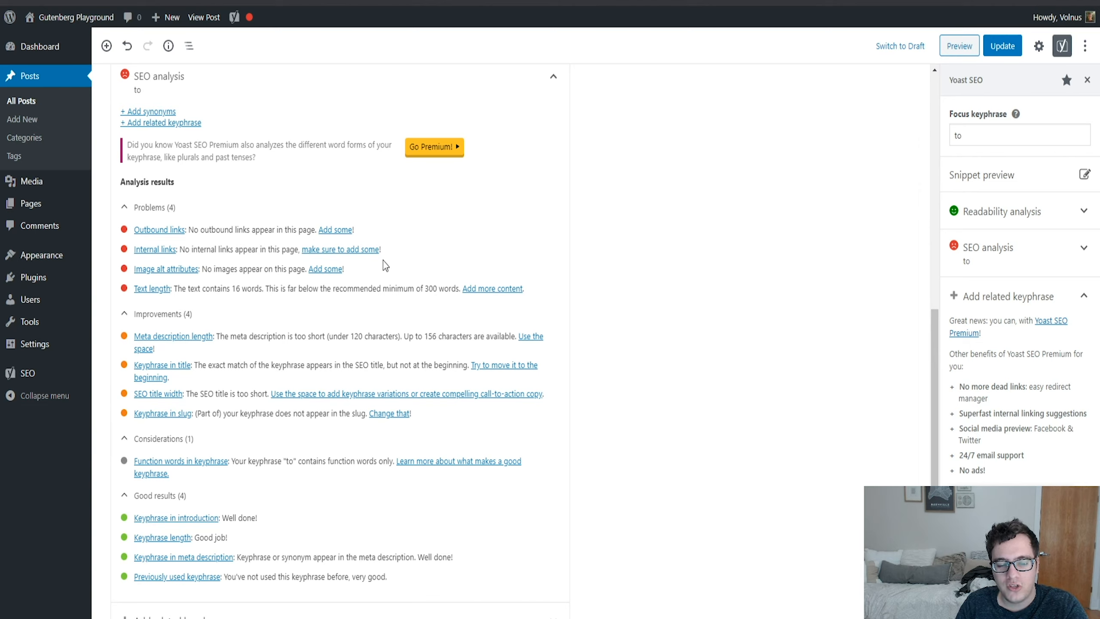
# - Open the snippet editor for the post and review its SEO title, slug and meta description against the SEO analysis
pyautogui.scroll(9, 380, 258)
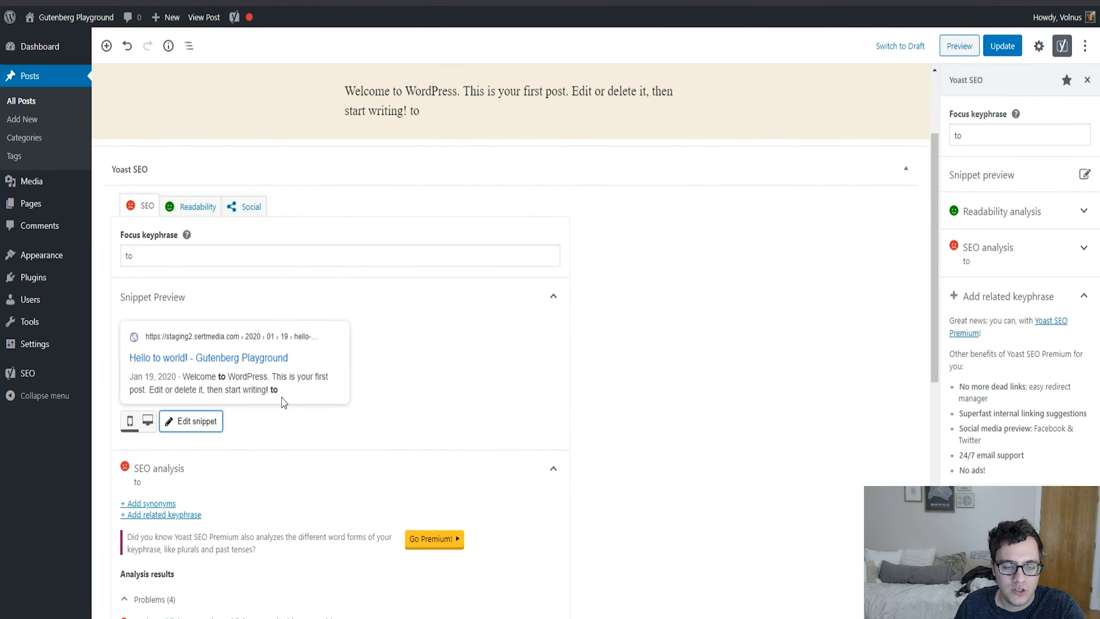
pyautogui.click(213, 419)
pyautogui.scroll(-2, 375, 454)
pyautogui.scroll(-15, 375, 454)
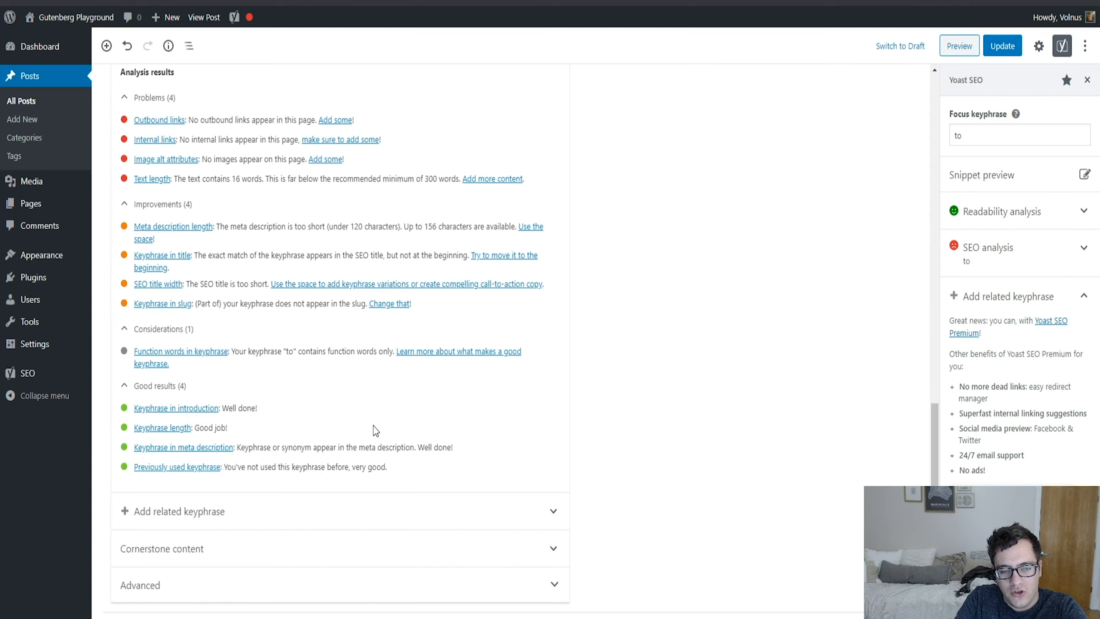
pyautogui.scroll(5, 375, 430)
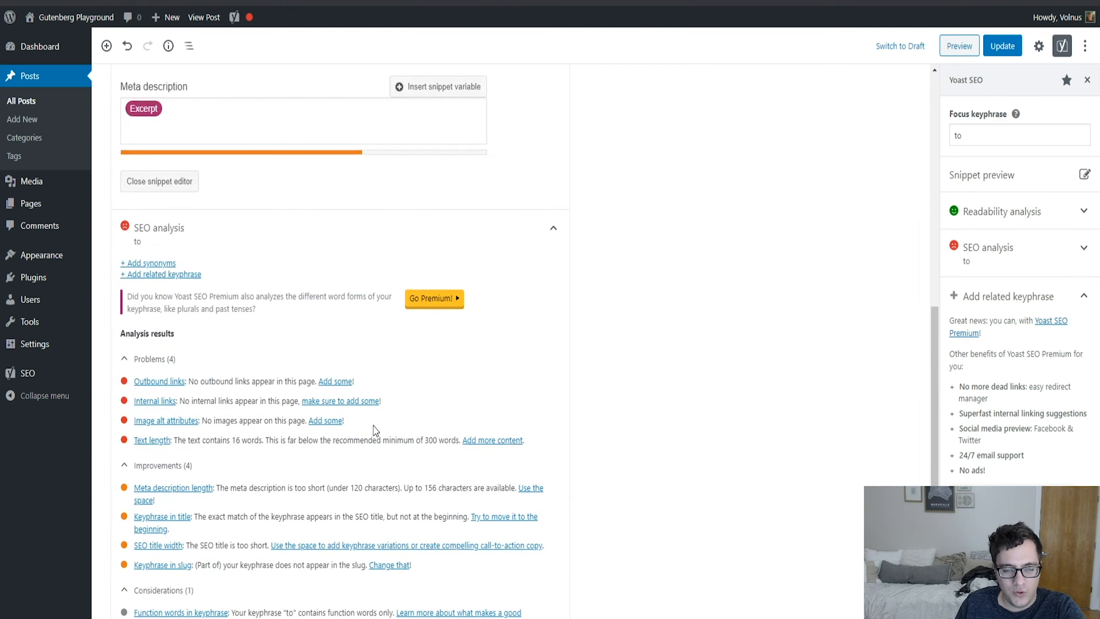
pyautogui.scroll(10, 375, 430)
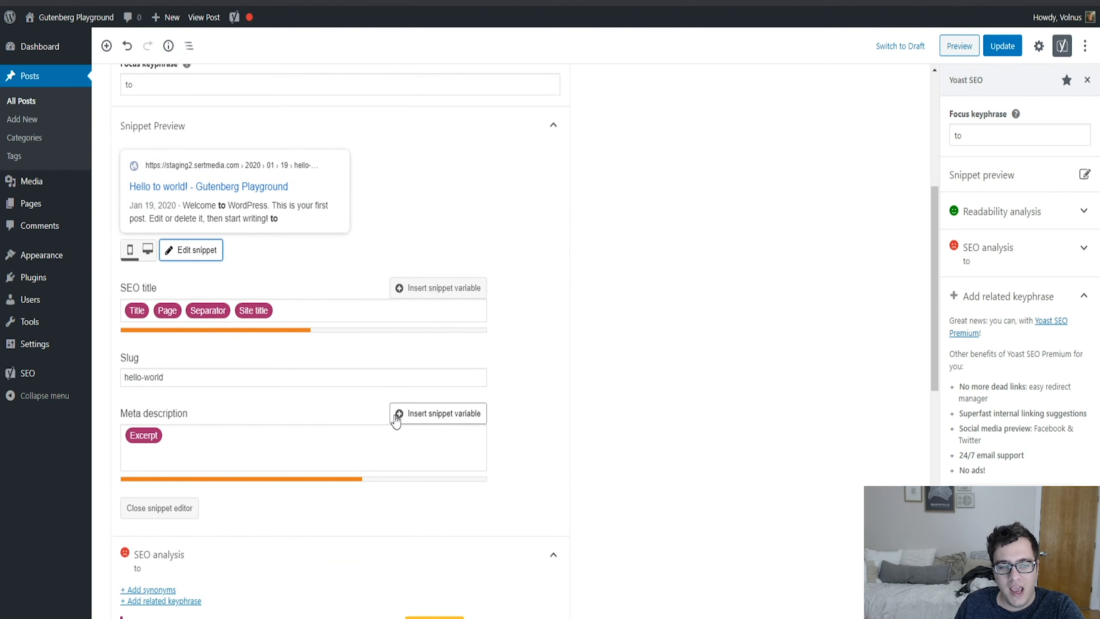
# - Compare the focus keyphrase with the snippet fields and SEO analysis results, and close the snippet editor
pyautogui.doubleClick(234, 285)
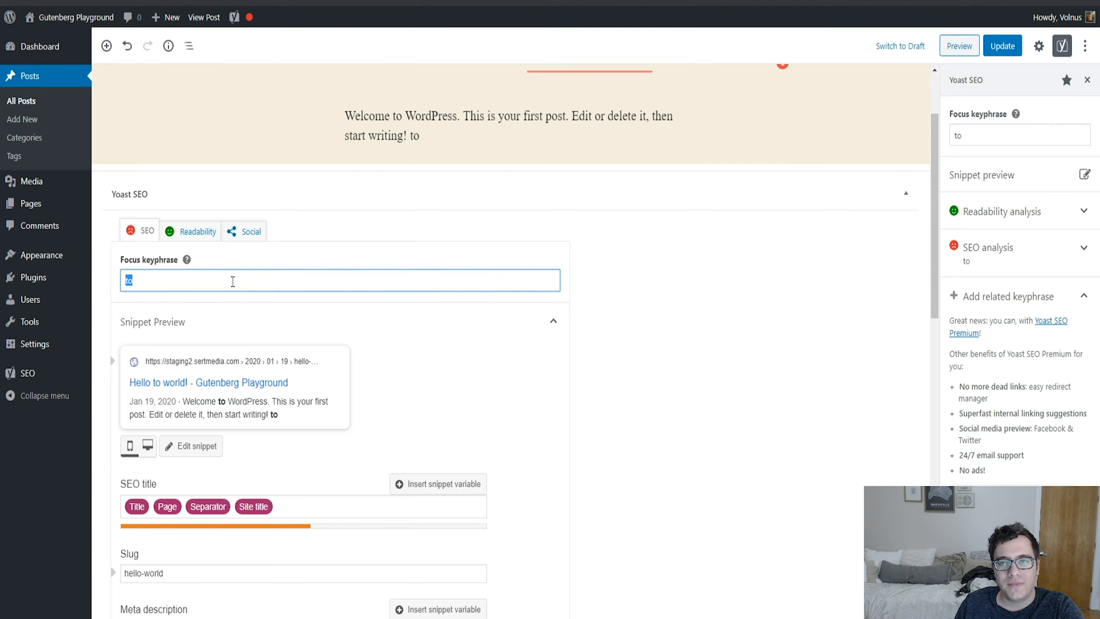
pyautogui.scroll(-15, 232, 280)
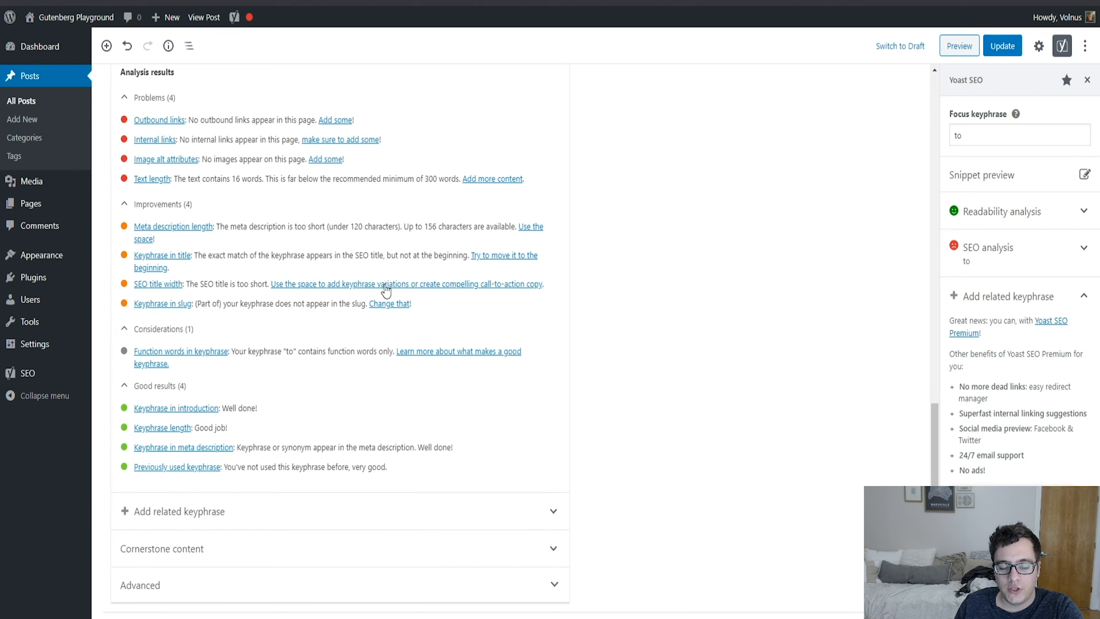
pyautogui.scroll(10, 407, 273)
pyautogui.scroll(5, 270, 244)
pyautogui.scroll(-15, 270, 240)
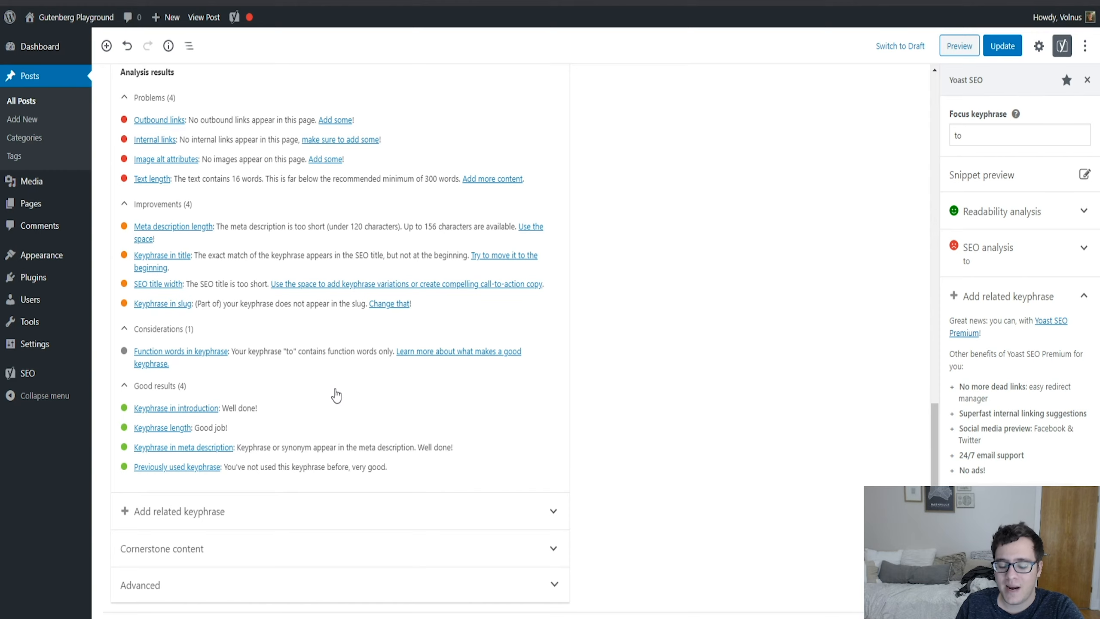
pyautogui.scroll(15, 335, 396)
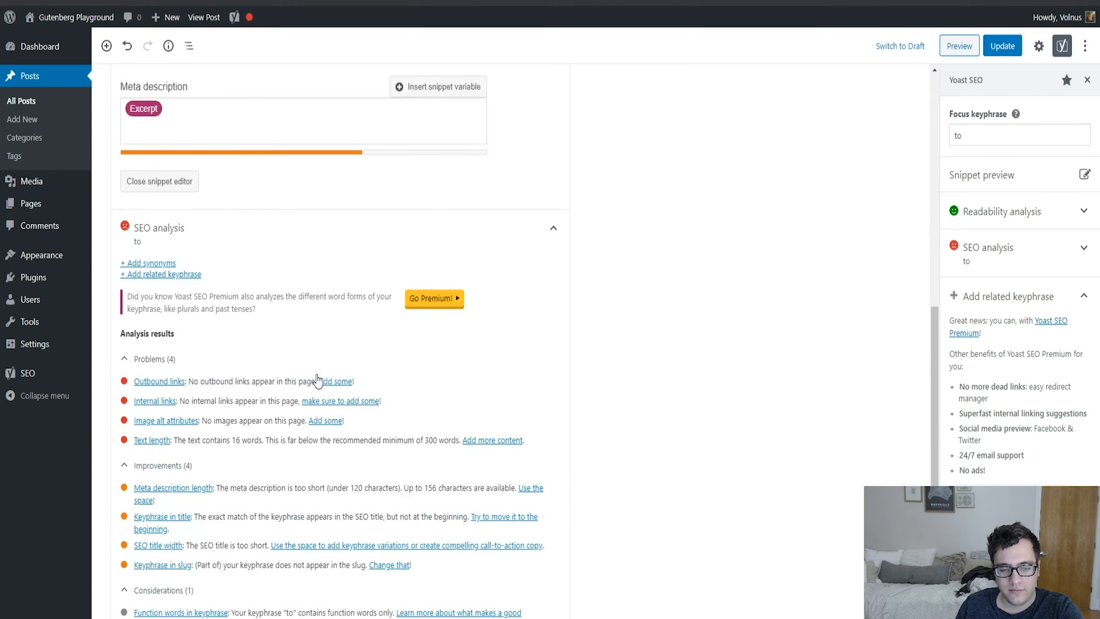
pyautogui.scroll(-8, 228, 408)
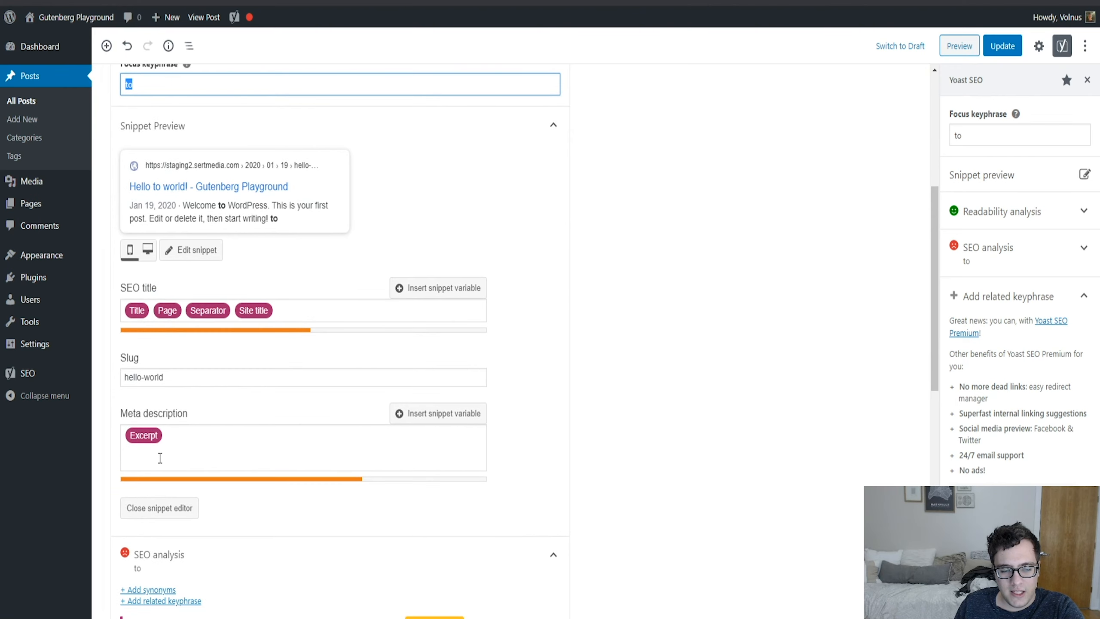
pyautogui.click(148, 313)
pyautogui.scroll(-3, 181, 320)
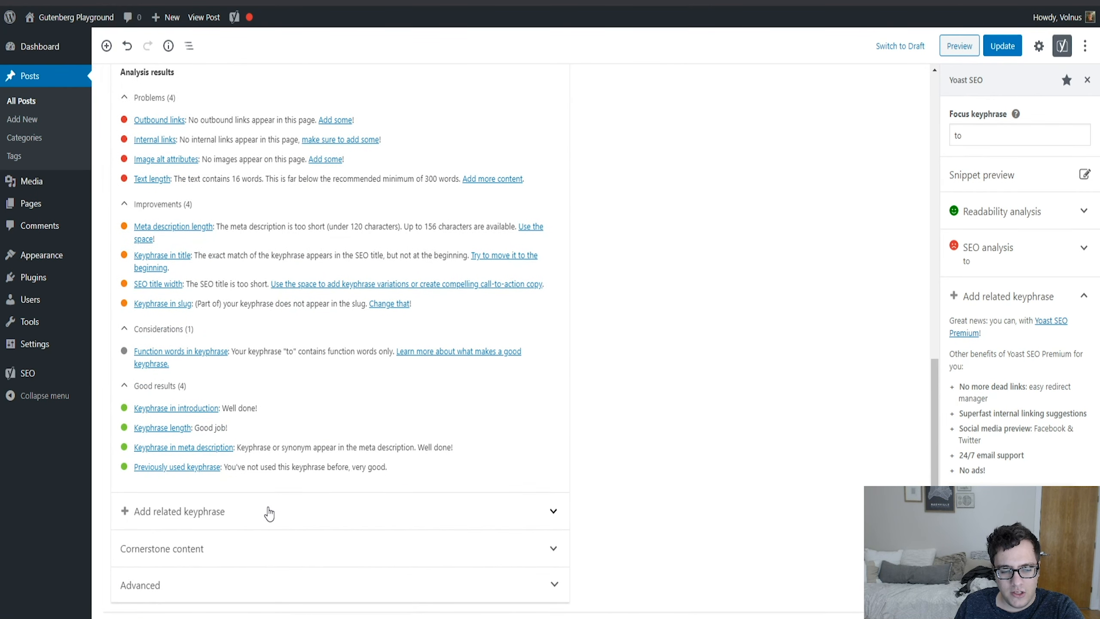
# - Expand the post's Cornerstone content and Advanced sections to view their options
pyautogui.click(239, 551)
pyautogui.scroll(-1, 294, 481)
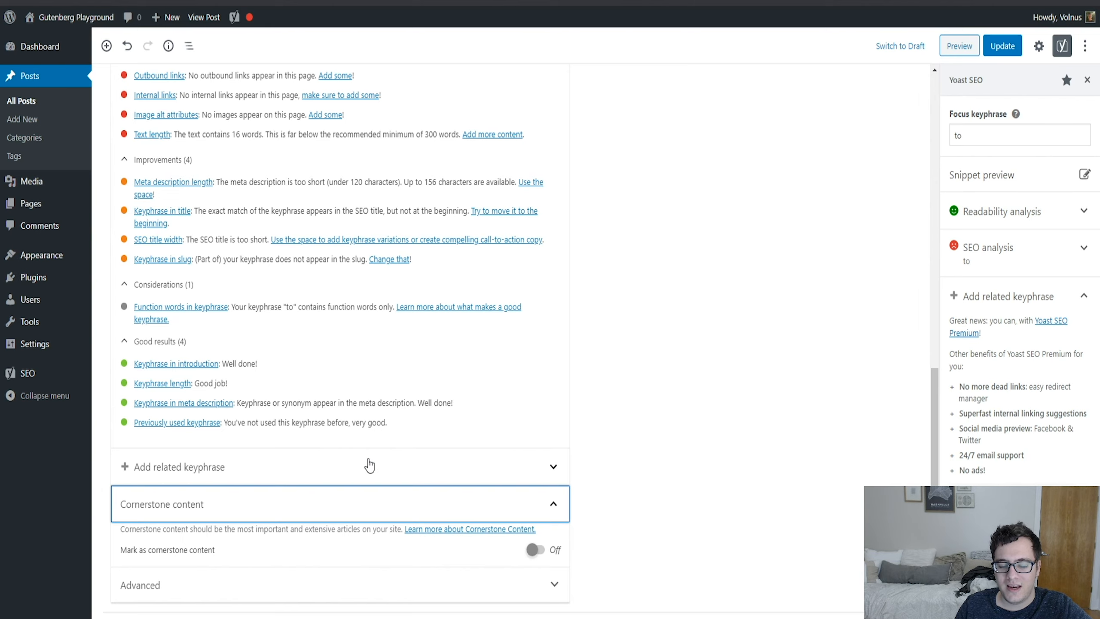
pyautogui.click(548, 594)
pyautogui.scroll(-8, 583, 524)
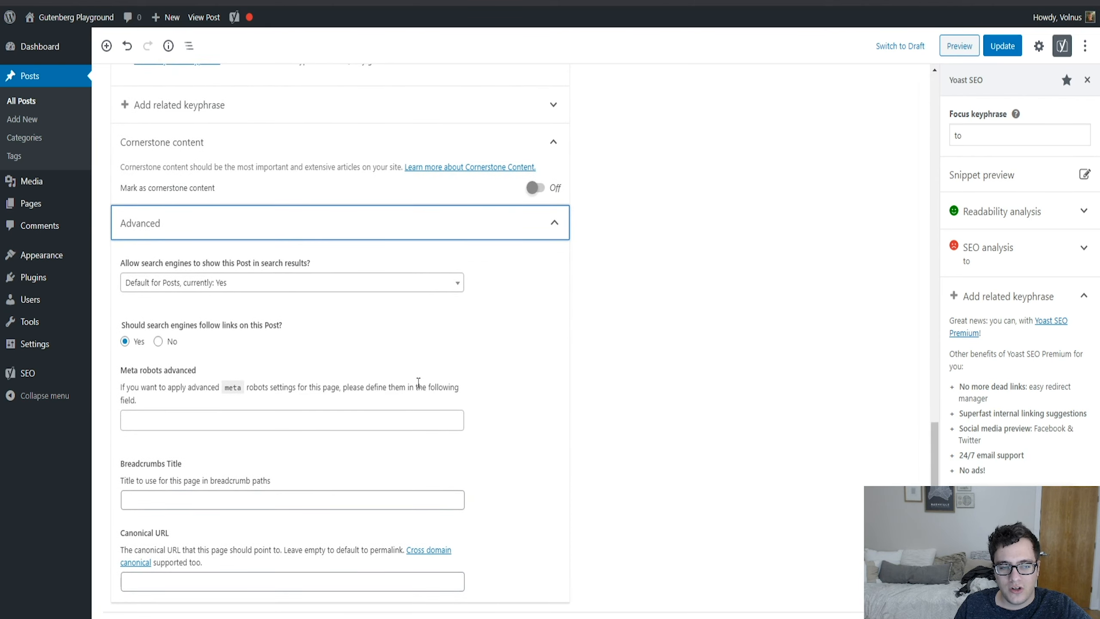
# - Examine the post's advanced options for search engine visibility, meta robots, breadcrumbs title and canonical URL without changing them
pyautogui.click(418, 283)
pyautogui.click(573, 288)
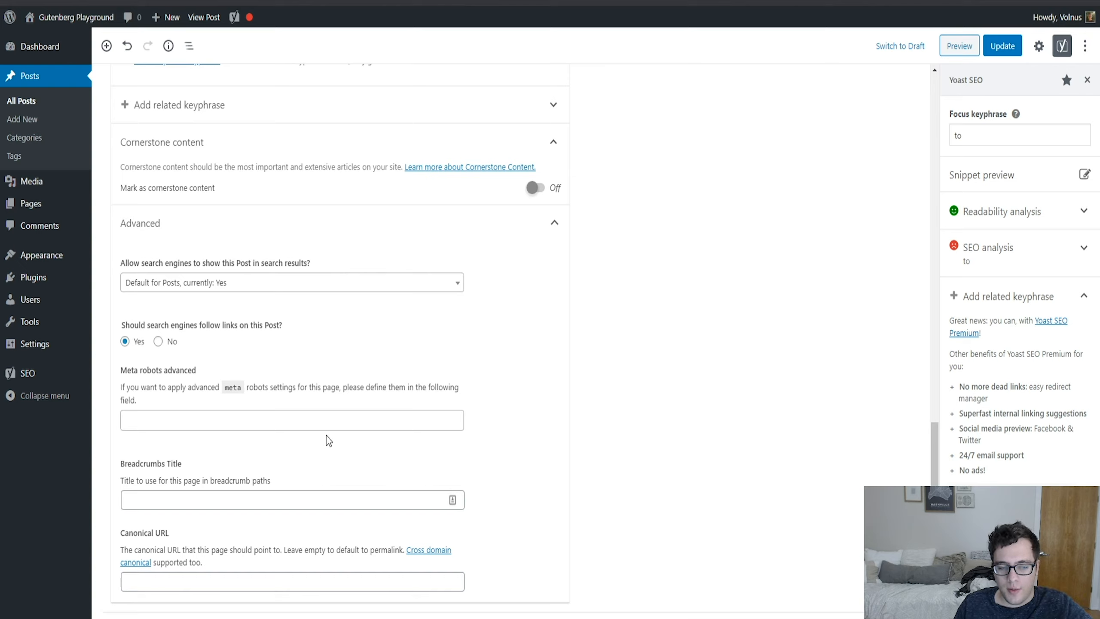
pyautogui.click(336, 422)
pyautogui.click(342, 415)
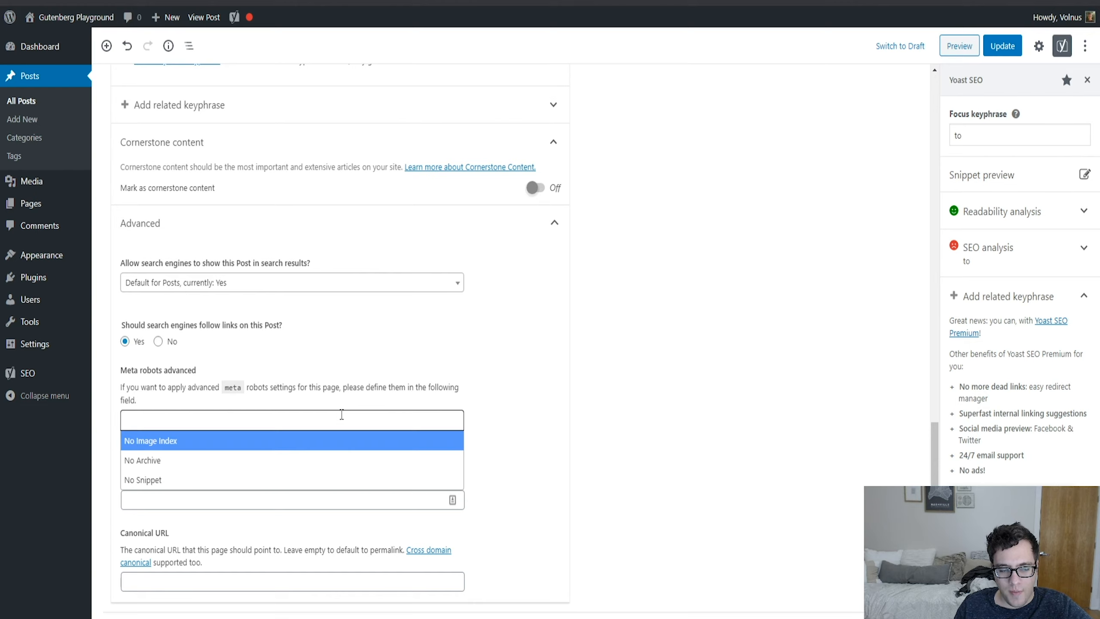
pyautogui.click(619, 418)
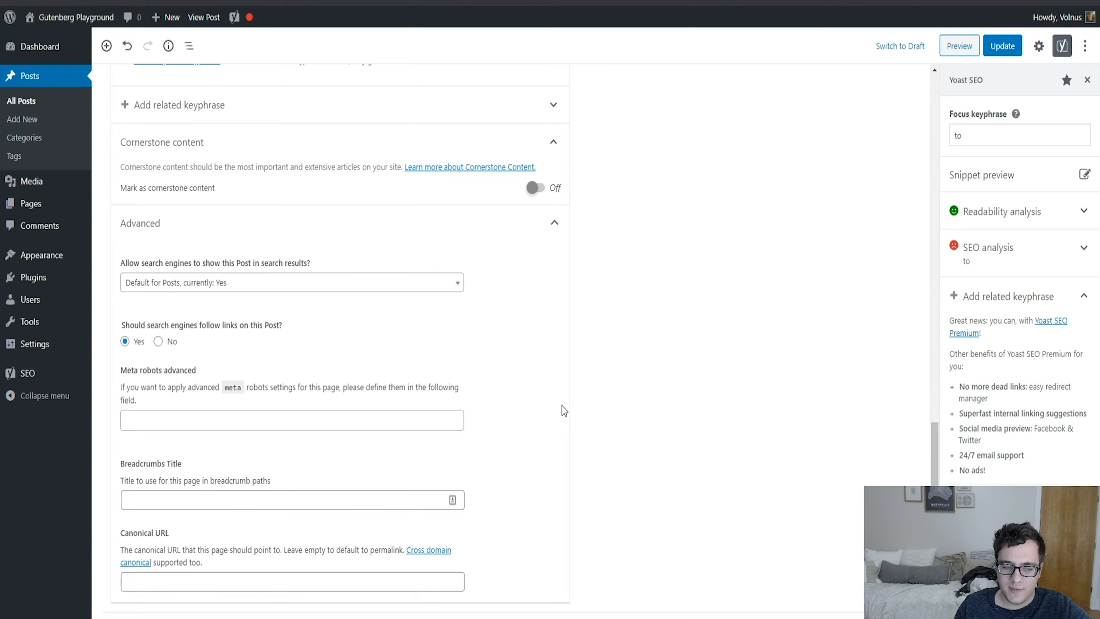
pyautogui.click(355, 418)
pyautogui.click(597, 395)
pyautogui.click(247, 502)
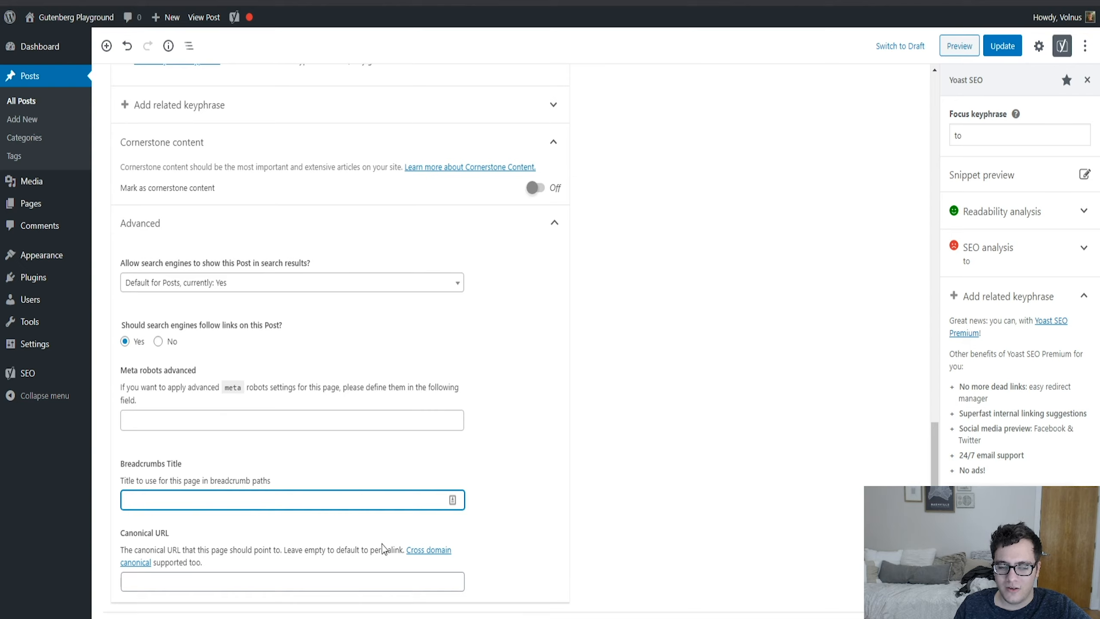
pyautogui.click(349, 581)
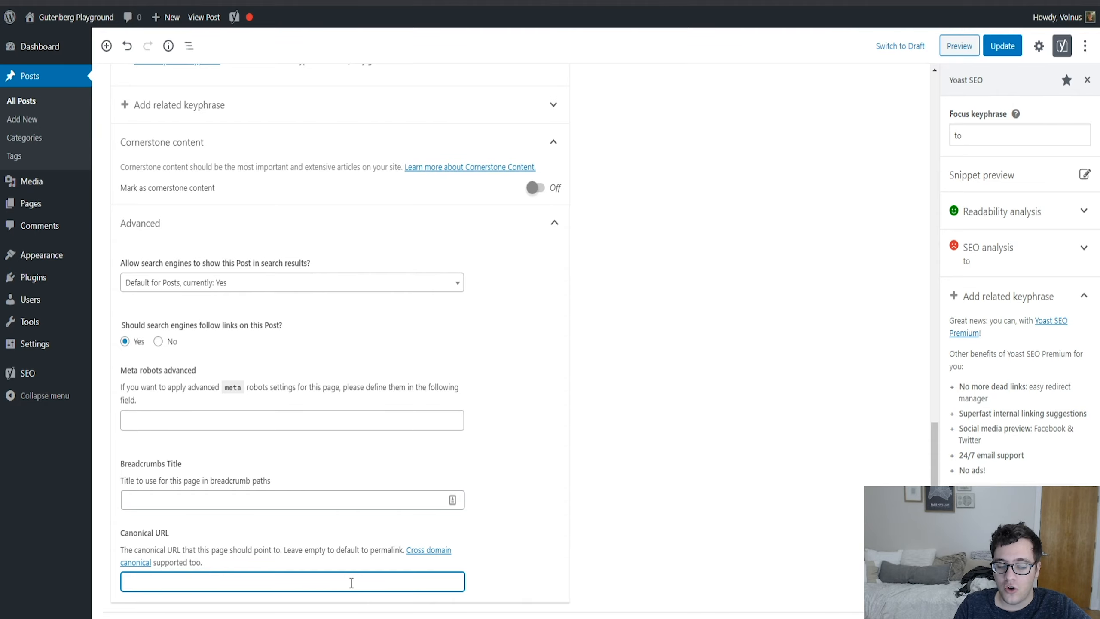
# - Show the post's readability analysis and review its improvements and good results
pyautogui.scroll(15, 341, 557)
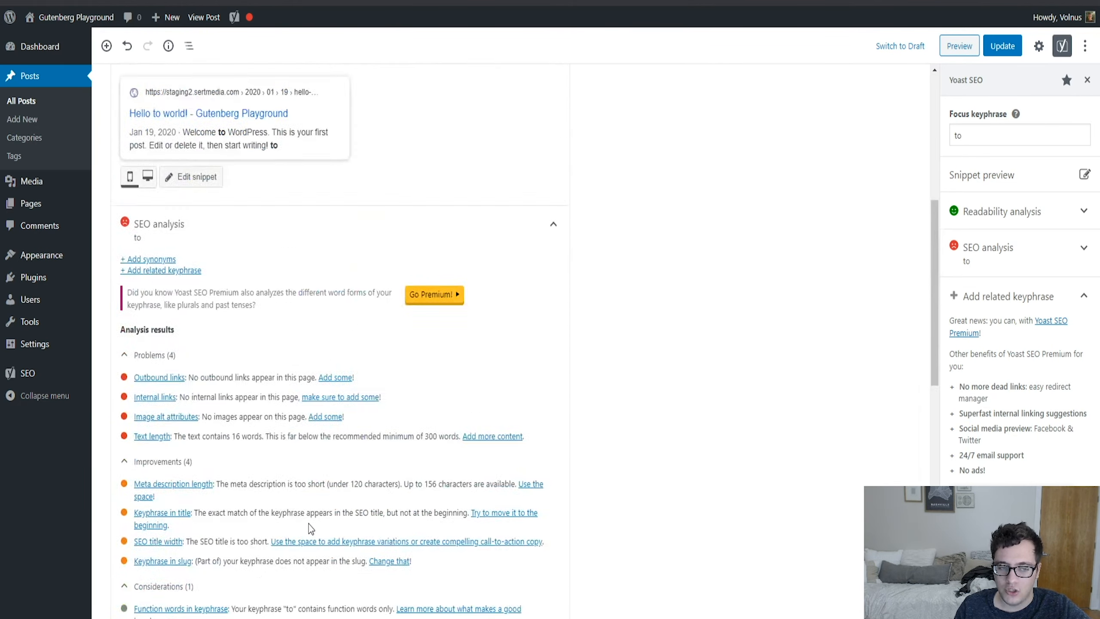
pyautogui.click(202, 340)
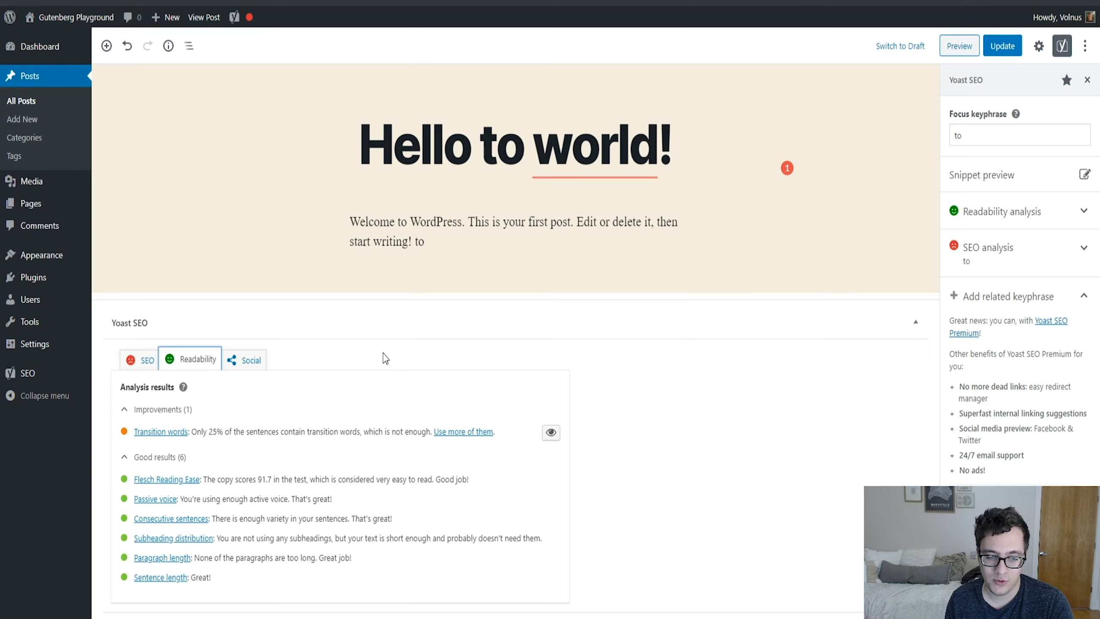
# - Expand the post's Facebook and Twitter social settings and review their title, description and image options
pyautogui.click(256, 360)
pyautogui.click(391, 545)
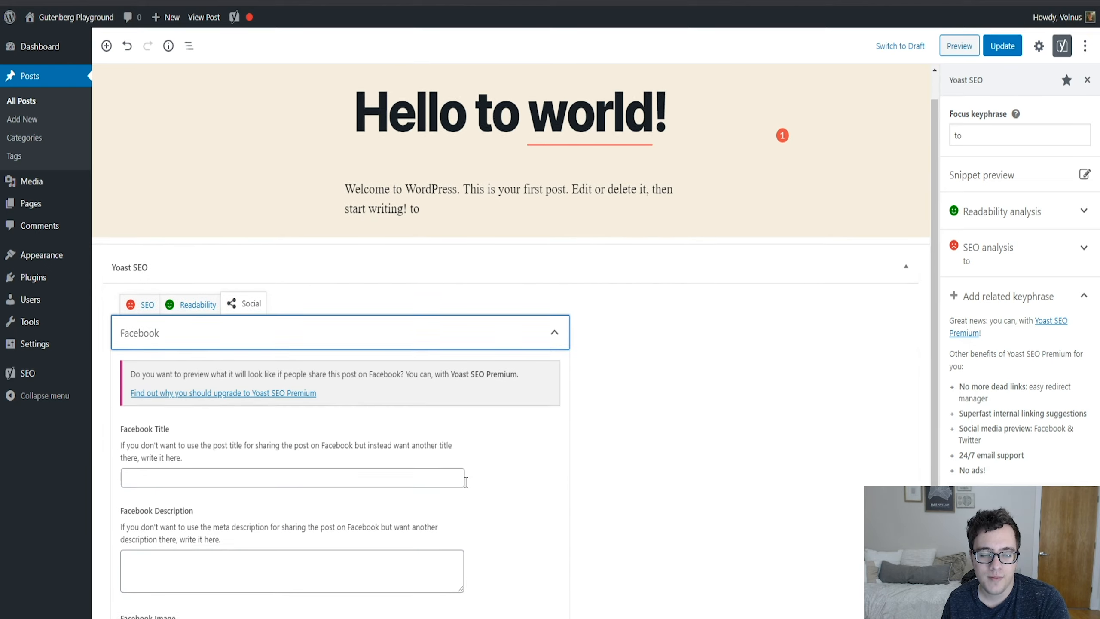
pyautogui.scroll(-3, 381, 557)
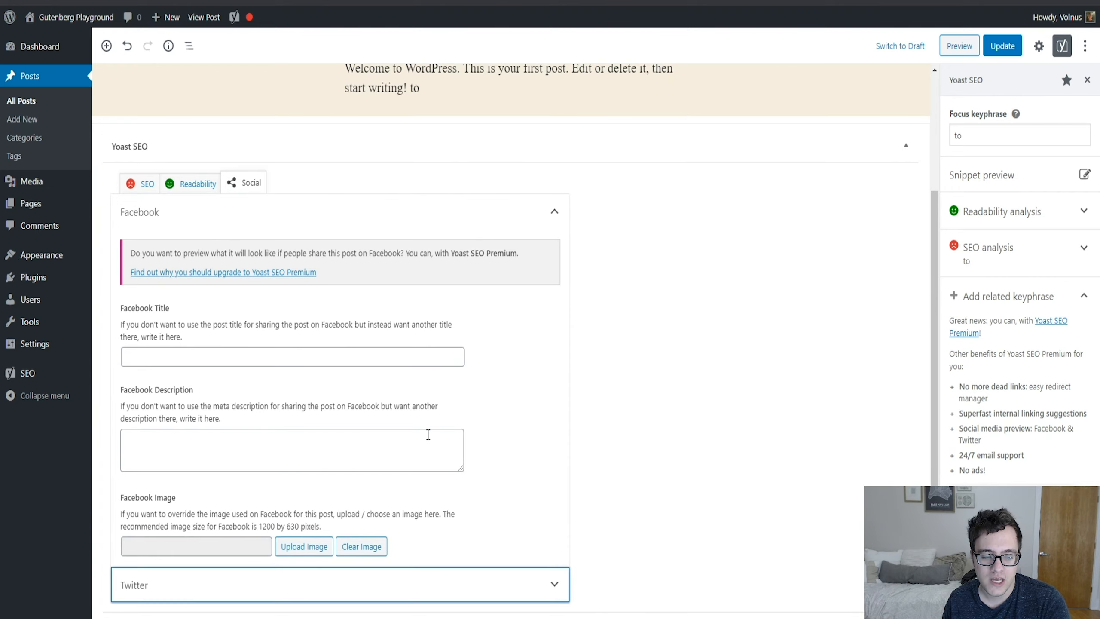
pyautogui.click(527, 581)
pyautogui.scroll(-6, 607, 487)
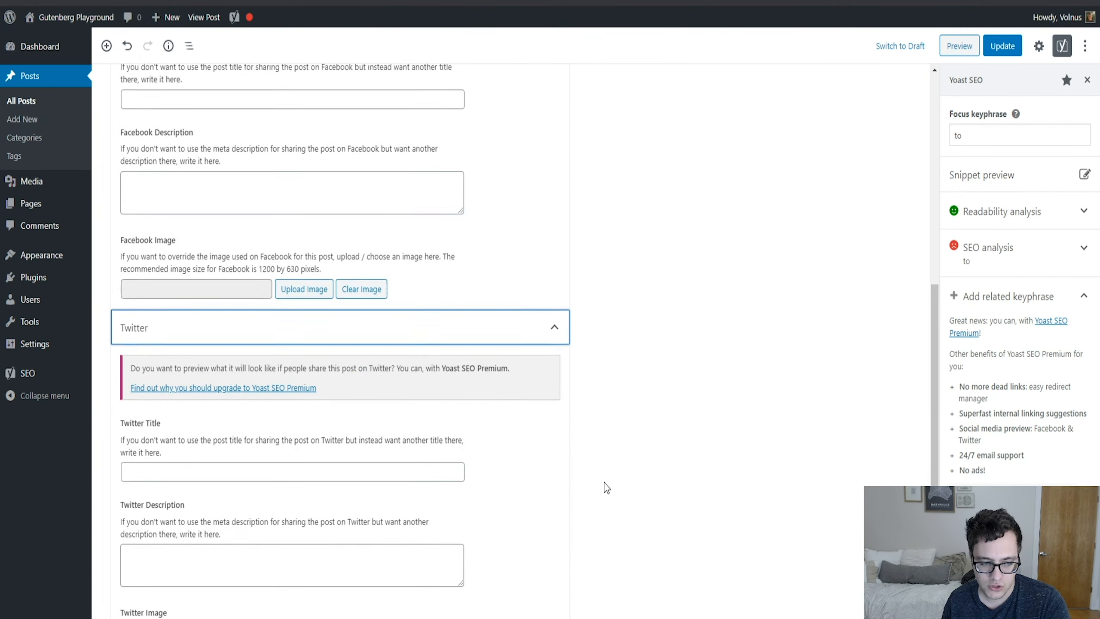
pyautogui.scroll(-2, 604, 483)
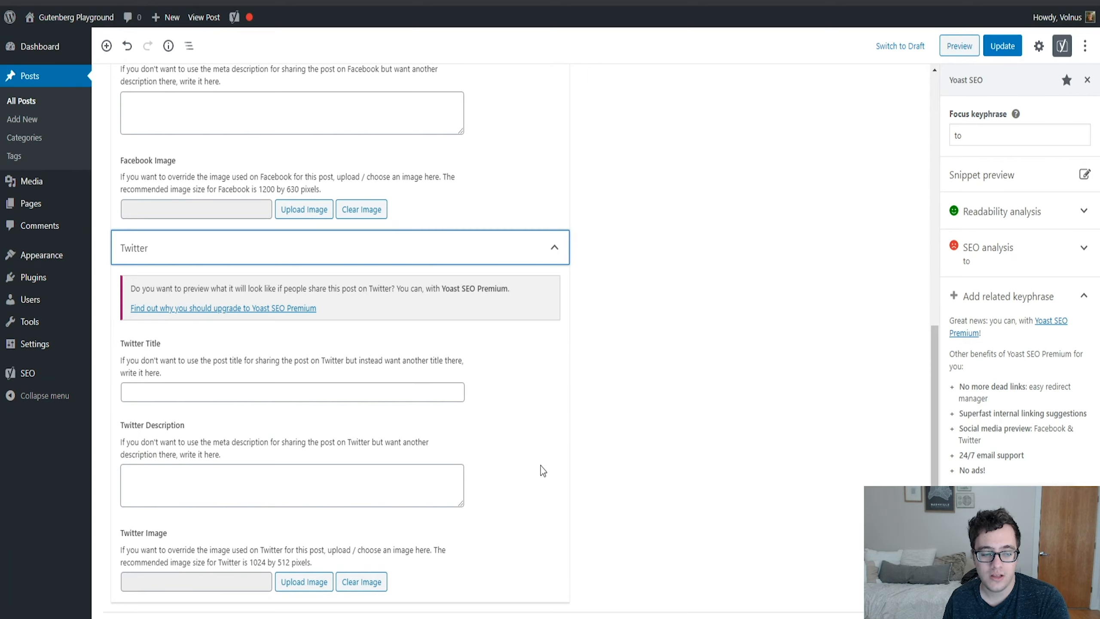
pyautogui.scroll(9, 540, 466)
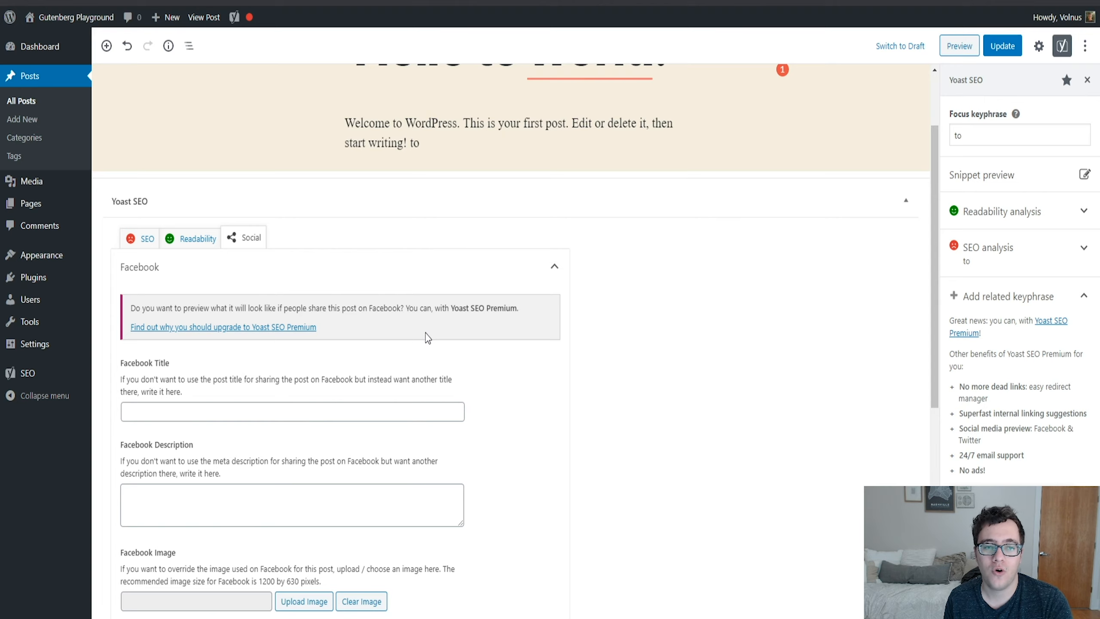
pyautogui.scroll(2, 425, 333)
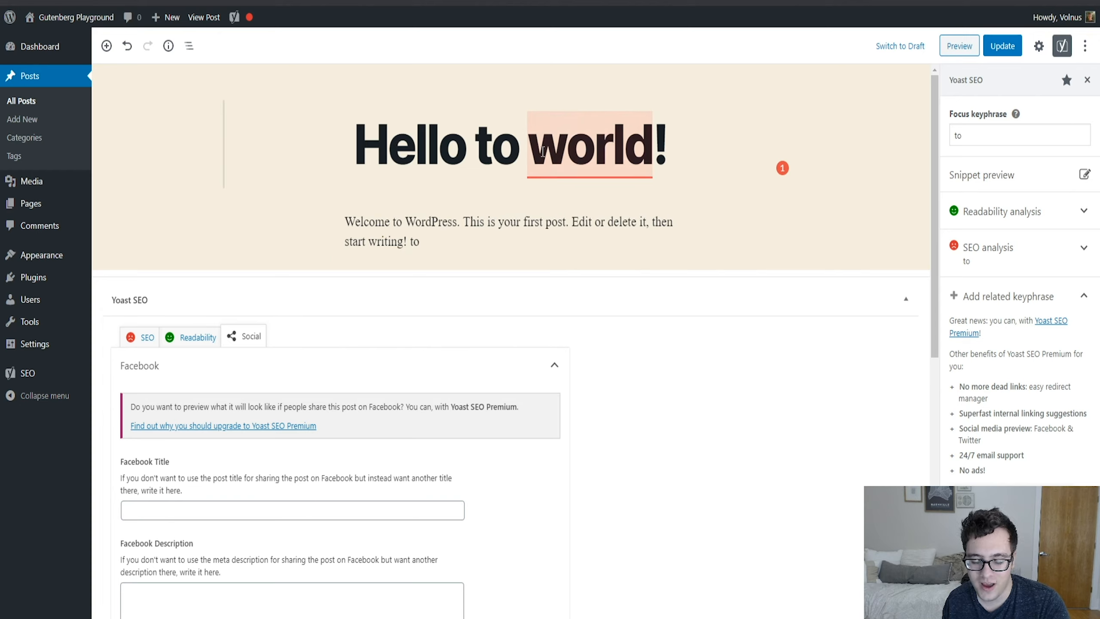
pyautogui.moveTo(543, 151)
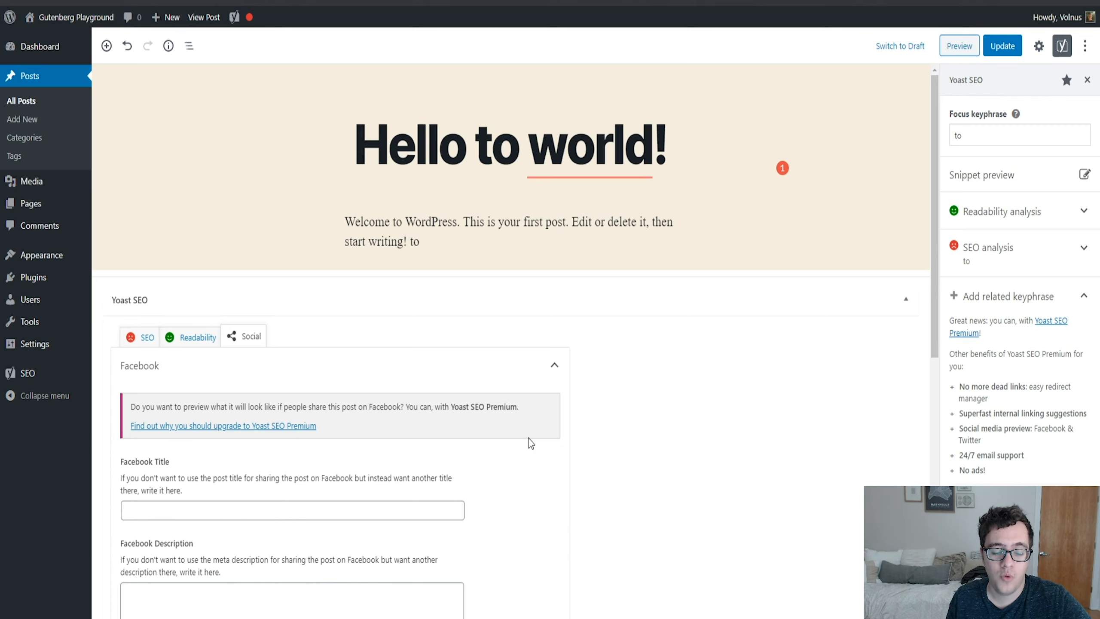
pyautogui.scroll(-2, 535, 418)
pyautogui.scroll(-7, 536, 418)
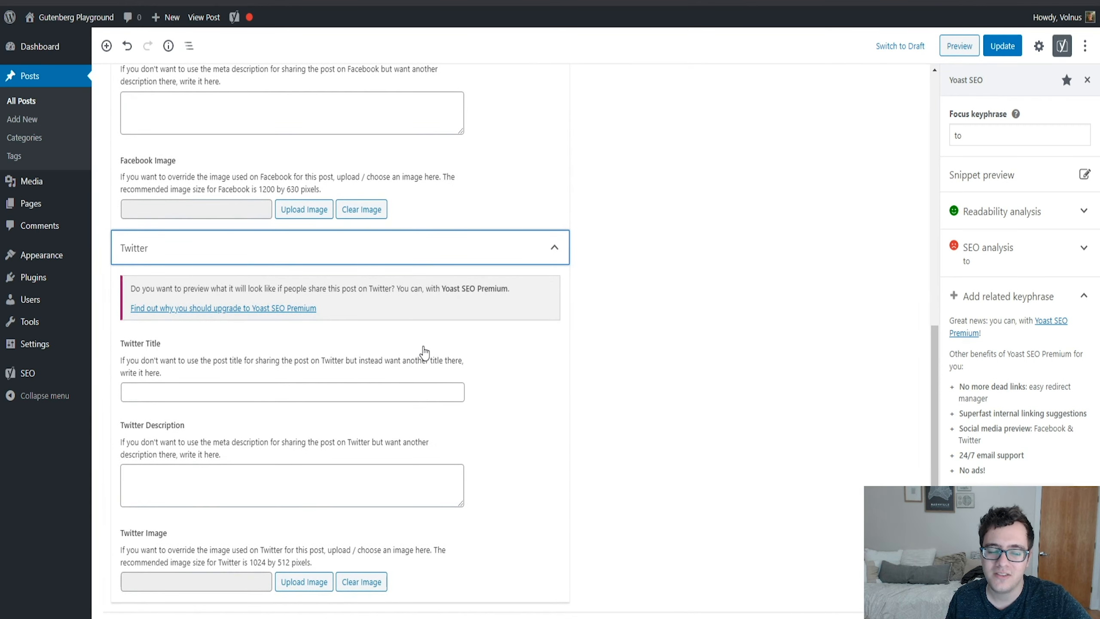